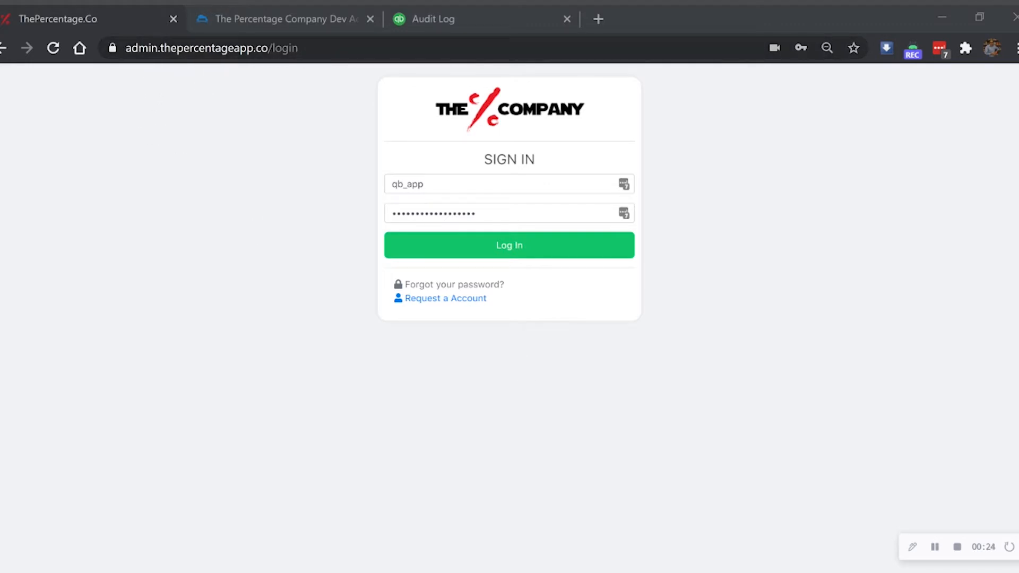
Step: Sign in to The Percentage Company QB App with the admin username and password
{"action": "left_click", "coordinate": [489, 246]}
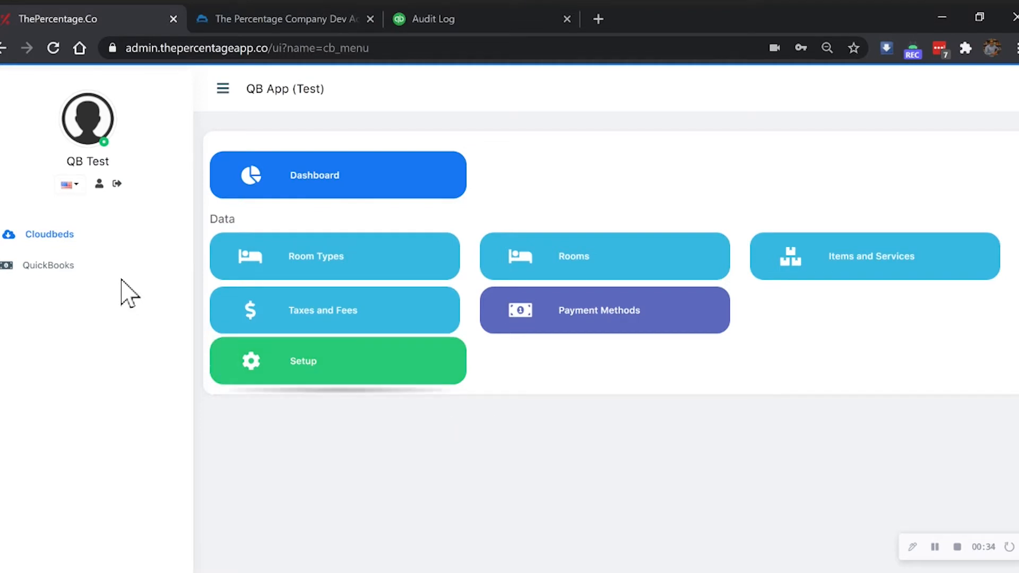
Step: From Cloudbeds Setup, reconnect to Cloudbeds and confirm the redirect to Cloudbeds OAuth2
{"action": "left_click", "coordinate": [70, 267]}
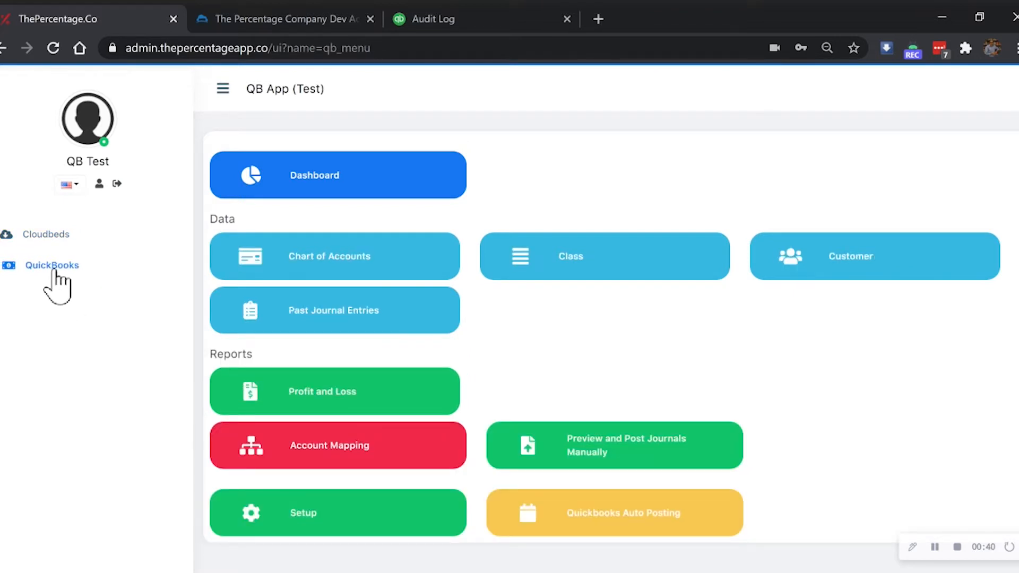
{"action": "left_click", "coordinate": [53, 245]}
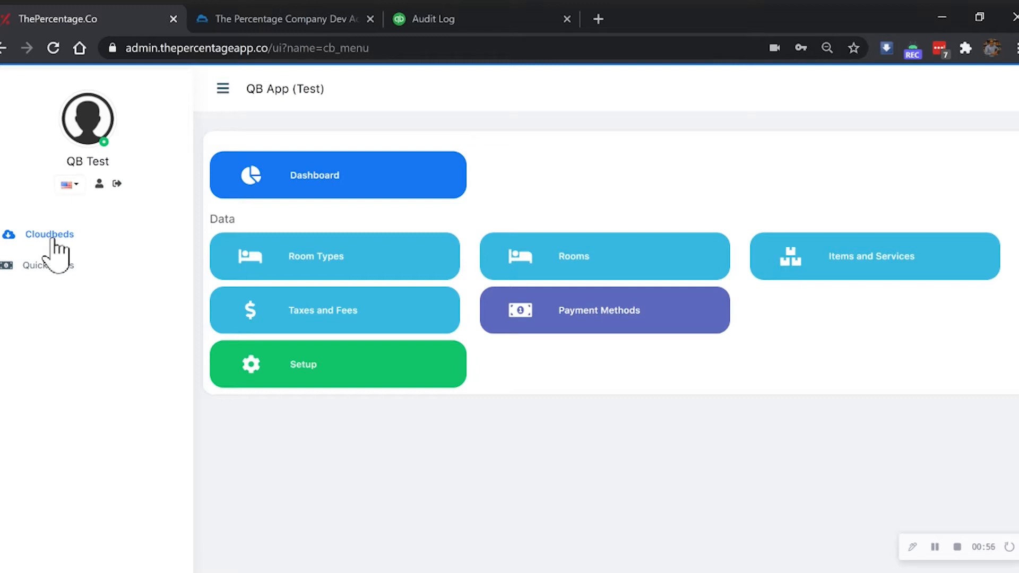
{"action": "left_click", "coordinate": [297, 375]}
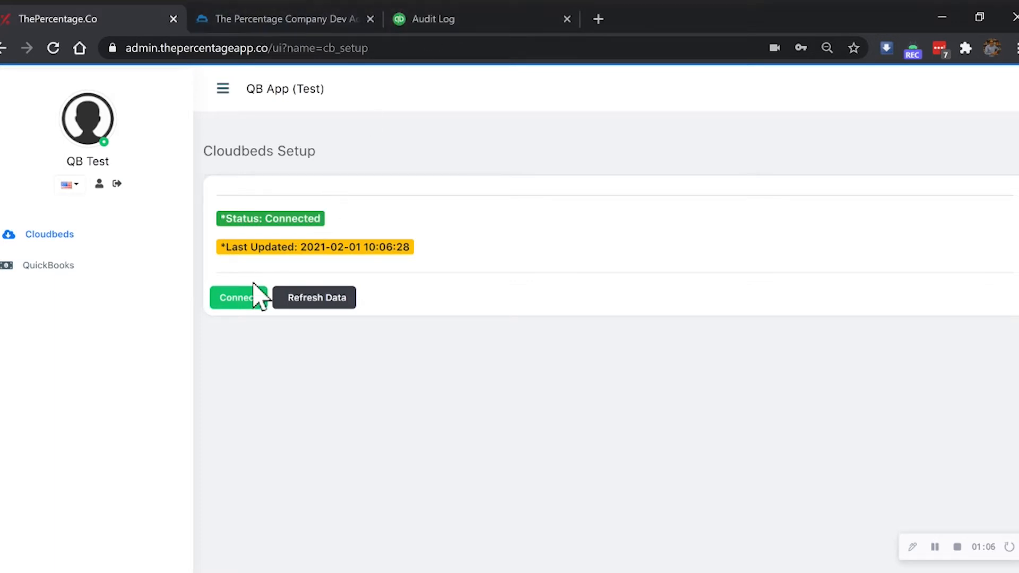
{"action": "left_click", "coordinate": [240, 309]}
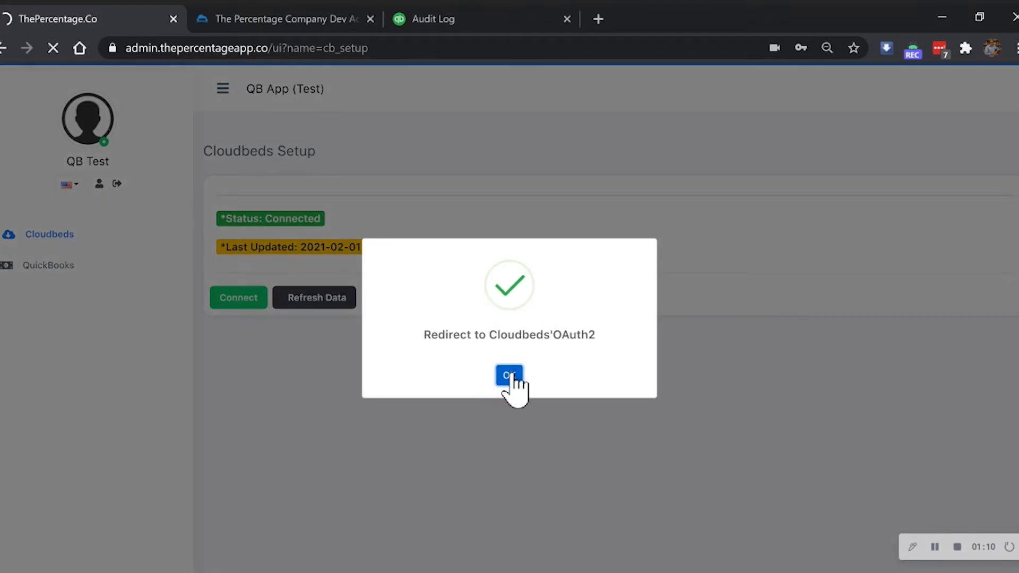
{"action": "left_click", "coordinate": [509, 367]}
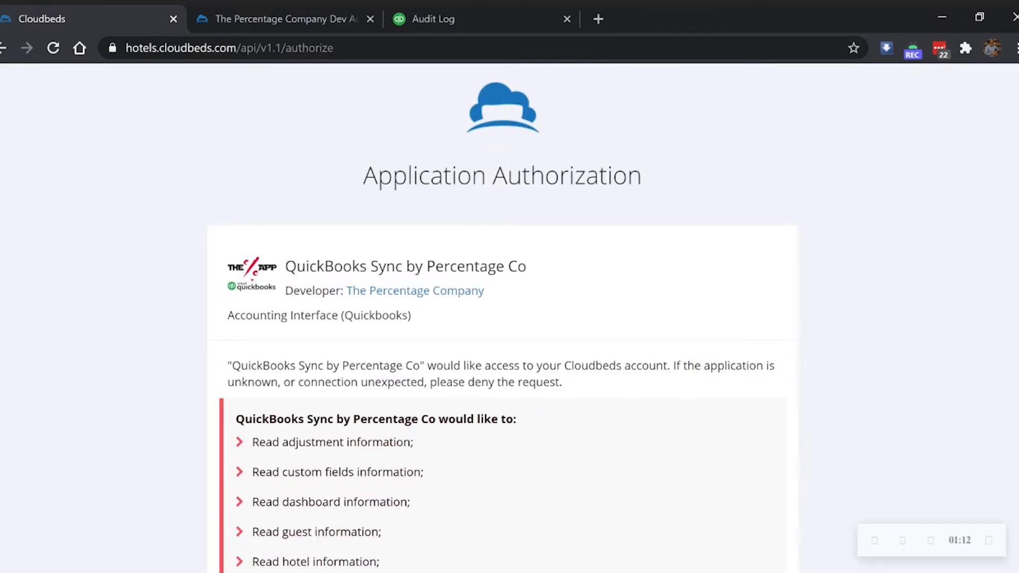
Step: Approve QuickBooks Sync by Percentage Co's access on the Cloudbeds authorization page
{"action": "scroll", "coordinate": [514, 386], "scroll_direction": "down", "scroll_amount": 4}
{"action": "scroll", "coordinate": [495, 376], "scroll_direction": "down", "scroll_amount": 5}
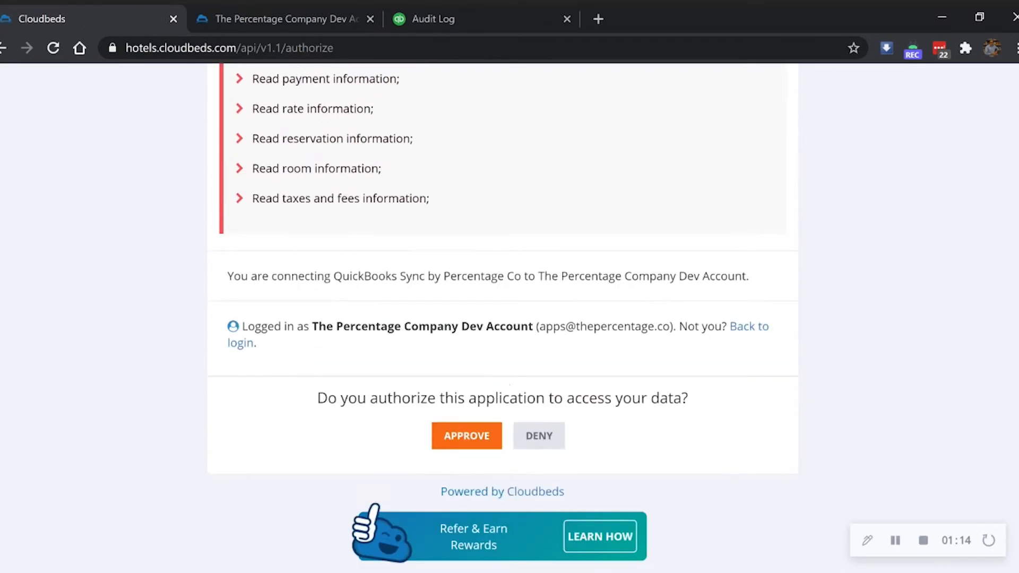
{"action": "left_click", "coordinate": [470, 438]}
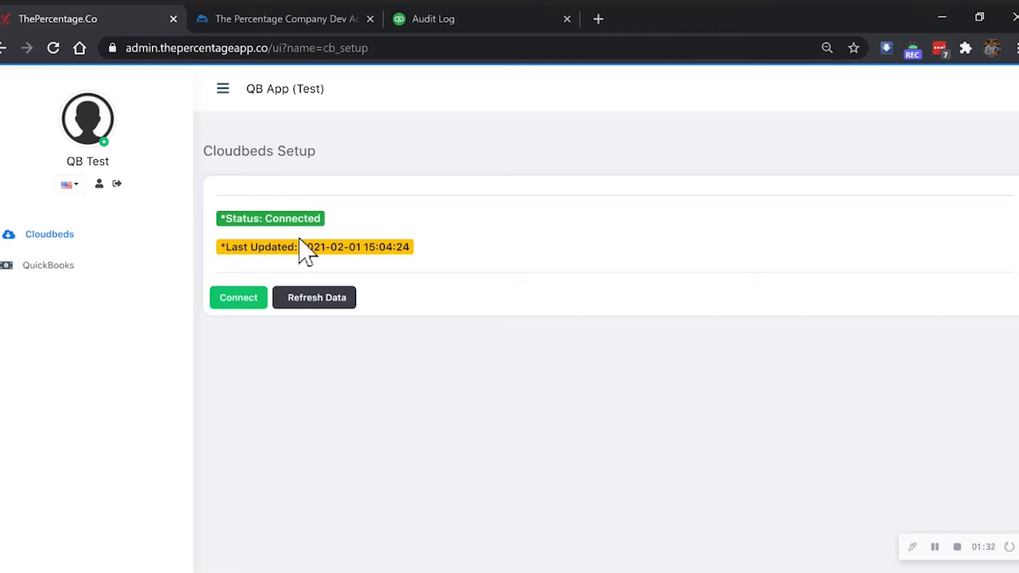
Step: Glance at the QuickBooks audit log, then start reconnecting from QuickBooks Setup
{"action": "left_click", "coordinate": [52, 268]}
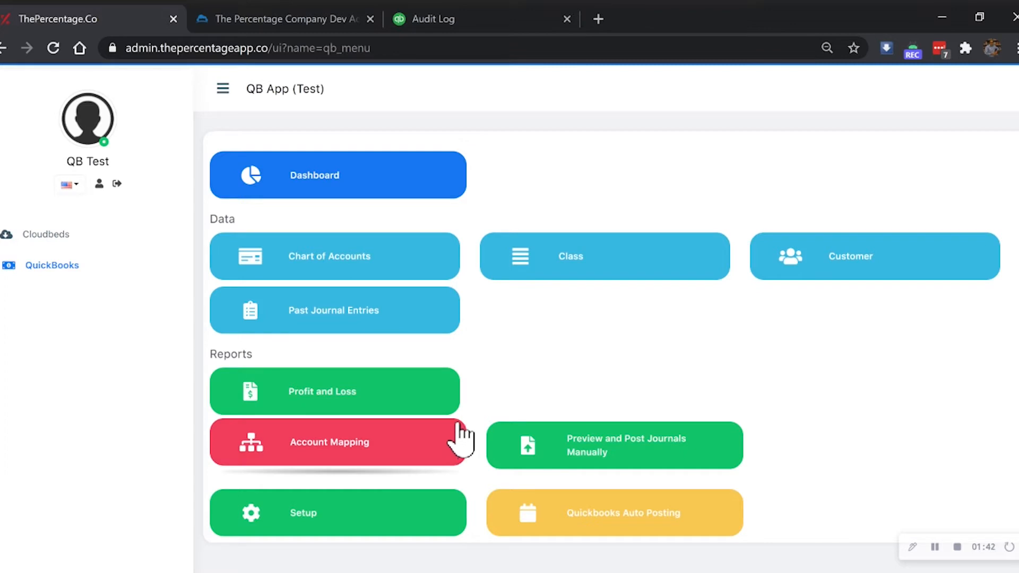
{"action": "left_click", "coordinate": [449, 20]}
{"action": "left_click", "coordinate": [86, 18]}
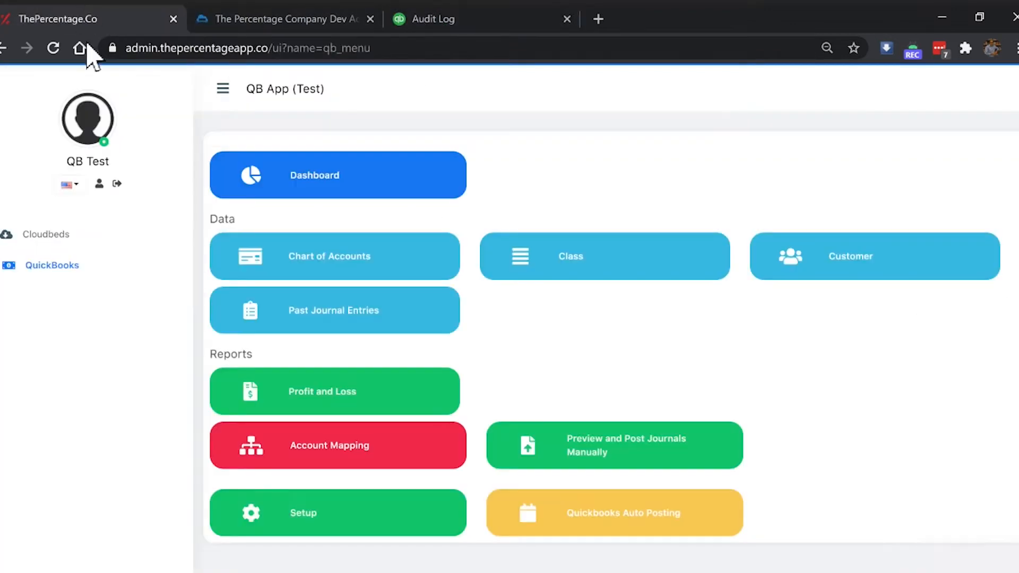
{"action": "left_click", "coordinate": [296, 518]}
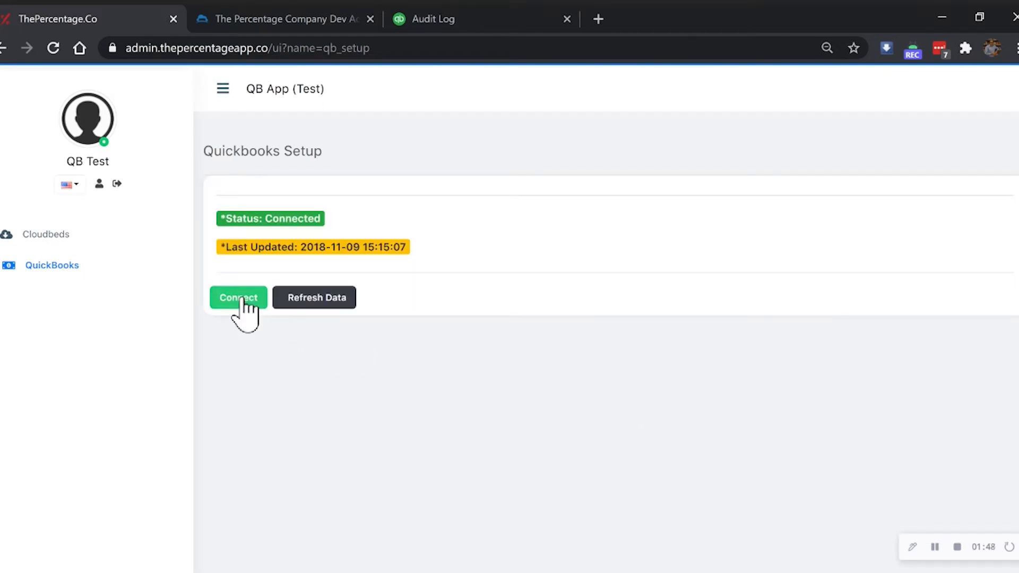
{"action": "left_click", "coordinate": [242, 299]}
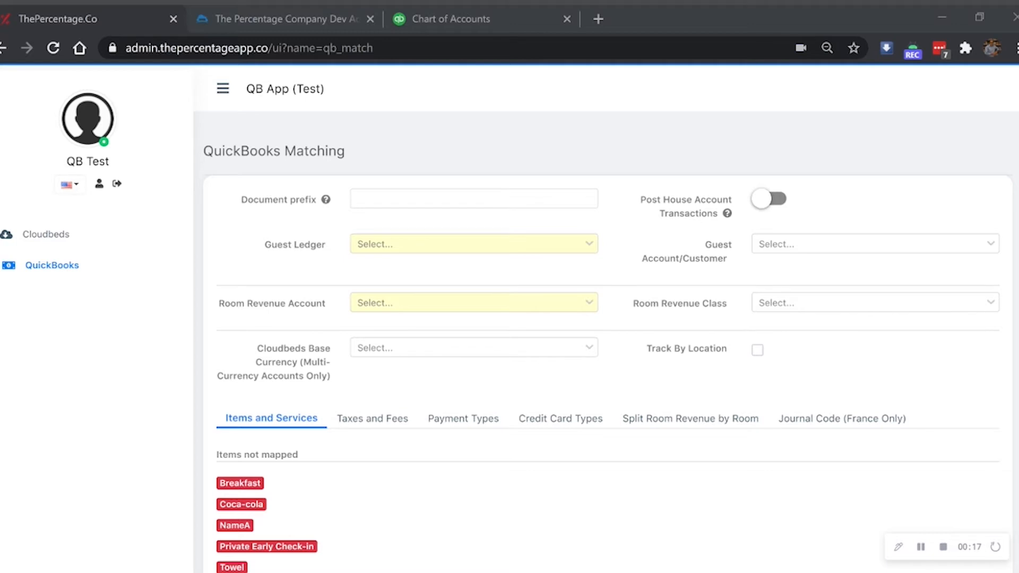
Step: Set the document prefix to CB and switch on Post House Account Transactions
{"action": "left_click", "coordinate": [474, 199]}
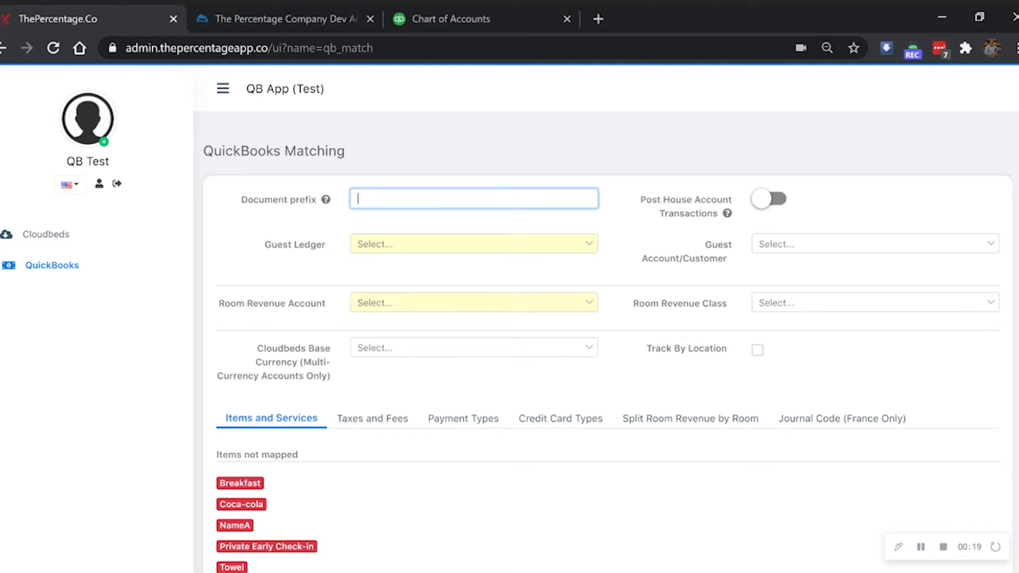
{"action": "type", "text": "CB"}
{"action": "key", "text": "ctrl+a"}
{"action": "left_click", "coordinate": [372, 229]}
{"action": "double_click", "coordinate": [364, 199]}
{"action": "left_click", "coordinate": [286, 214]}
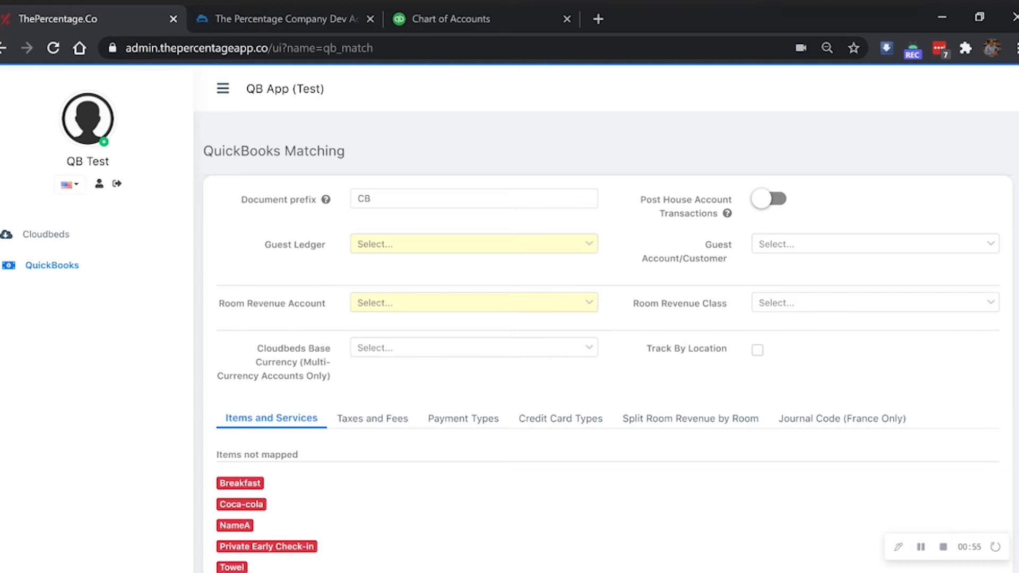
{"action": "left_click", "coordinate": [769, 199]}
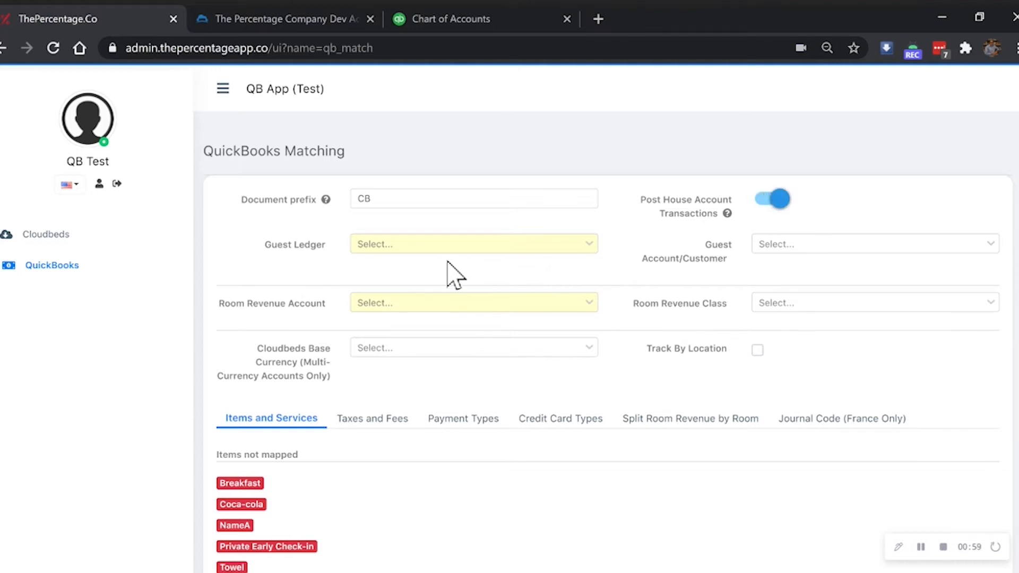
Step: Map the guest ledger to Guest Ledger and the guest customer to HOTEL CUSTOMER
{"action": "left_click", "coordinate": [409, 246]}
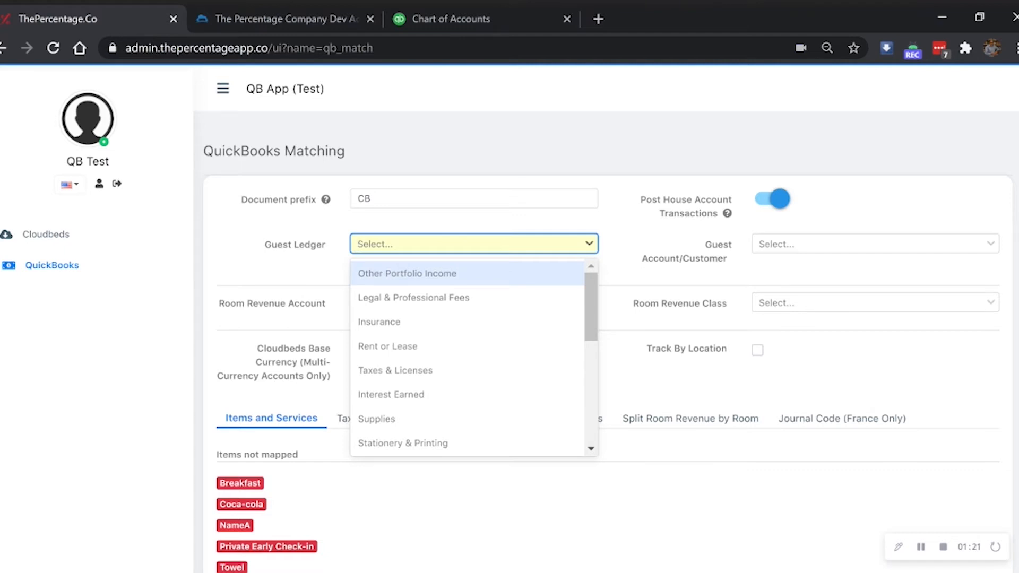
{"action": "type", "text": "guest"}
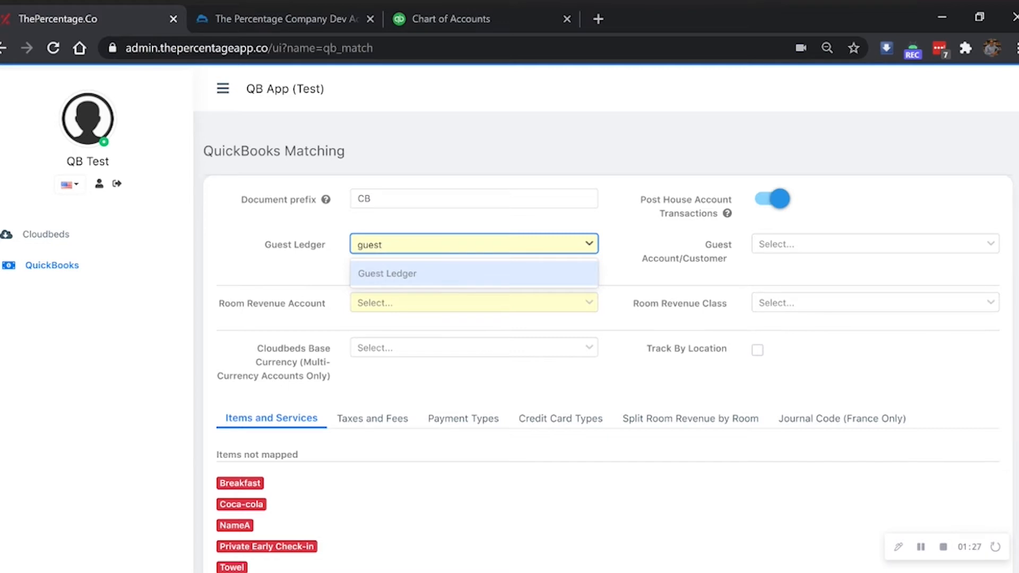
{"action": "left_click", "coordinate": [397, 273]}
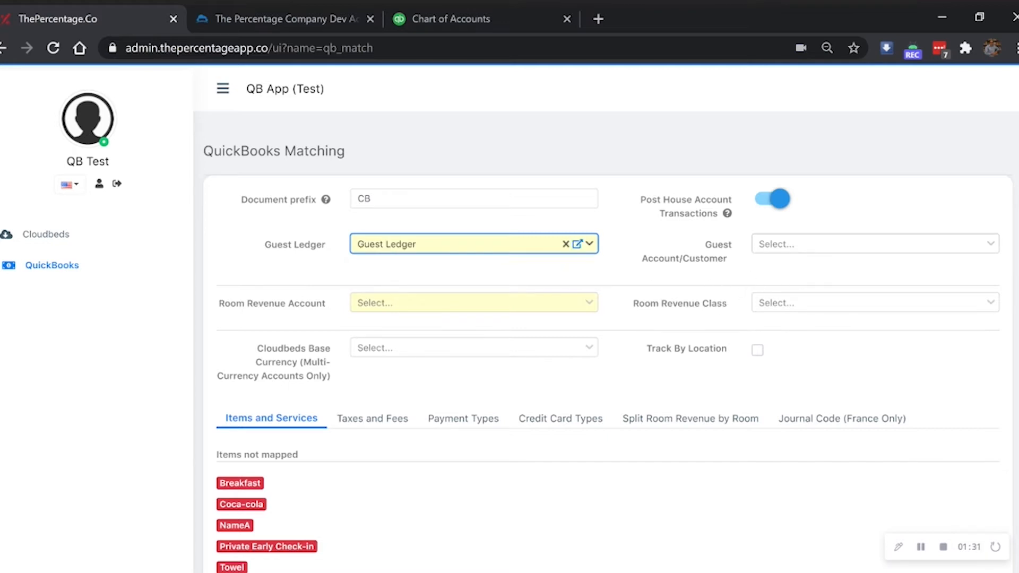
{"action": "left_click", "coordinate": [813, 245]}
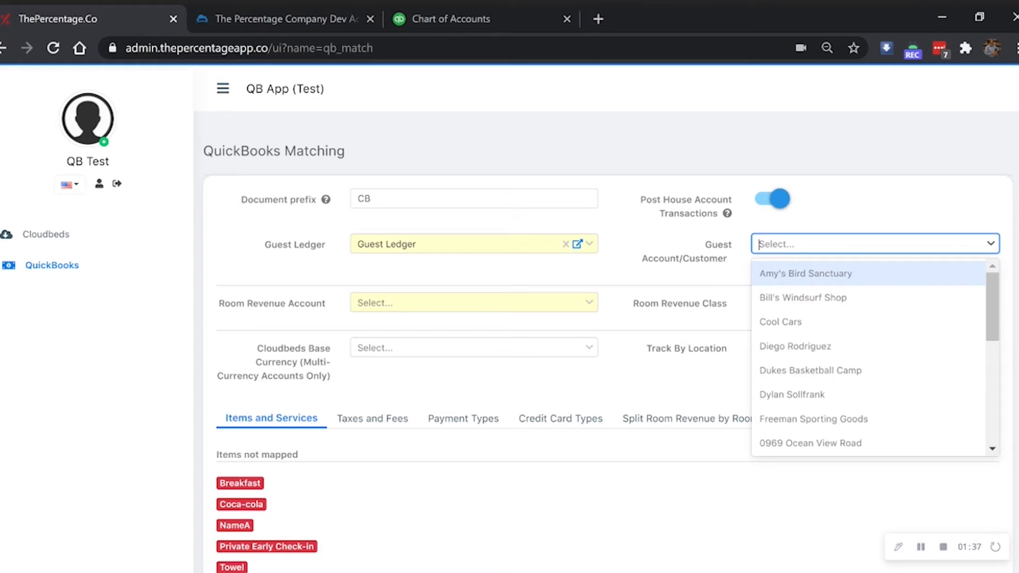
{"action": "type", "text": "hotel"}
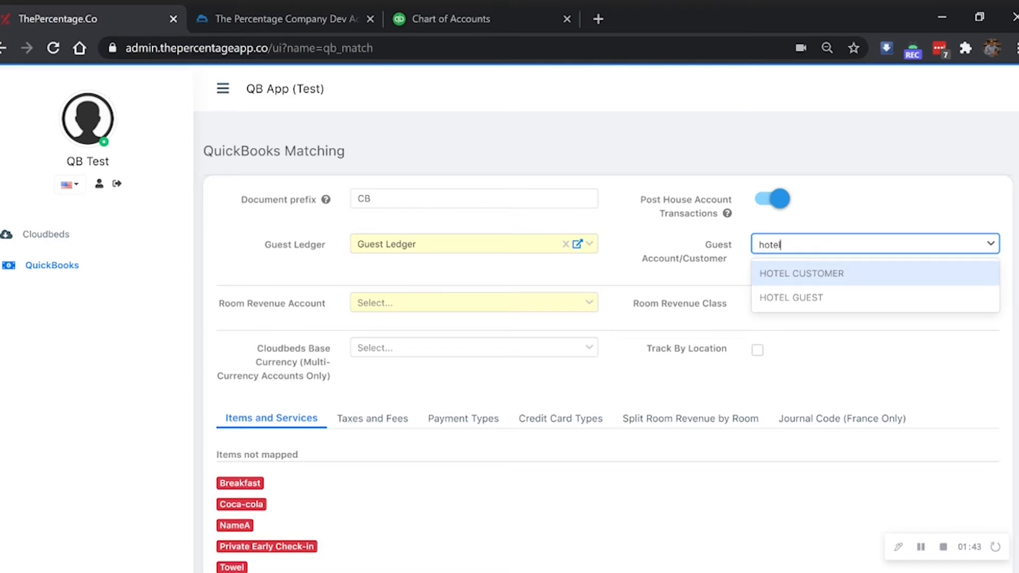
{"action": "left_click", "coordinate": [812, 275]}
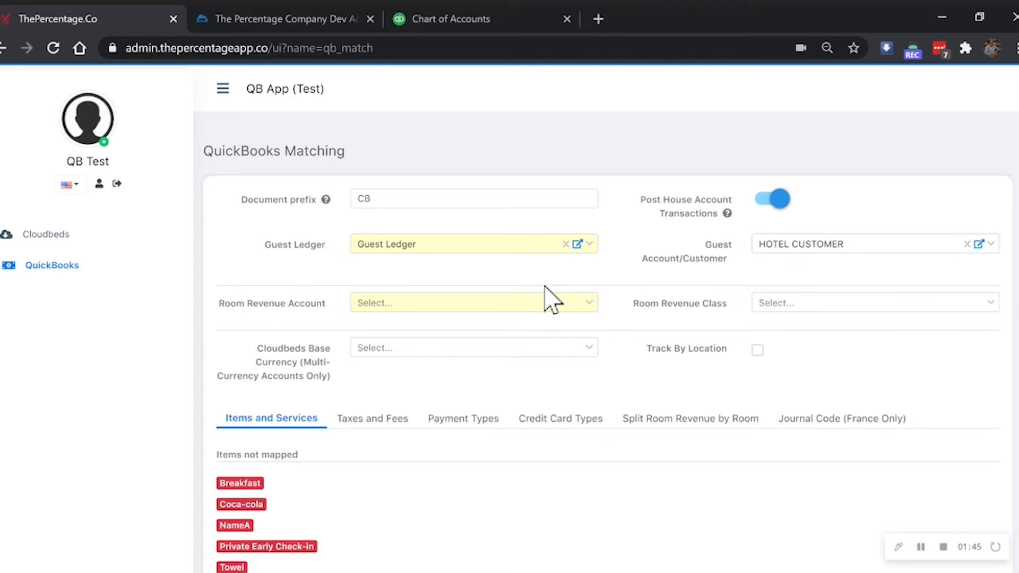
Step: Set the Room Revenue Account to Room Revenue
{"action": "scroll", "coordinate": [361, 297], "scroll_direction": "down", "scroll_amount": 2}
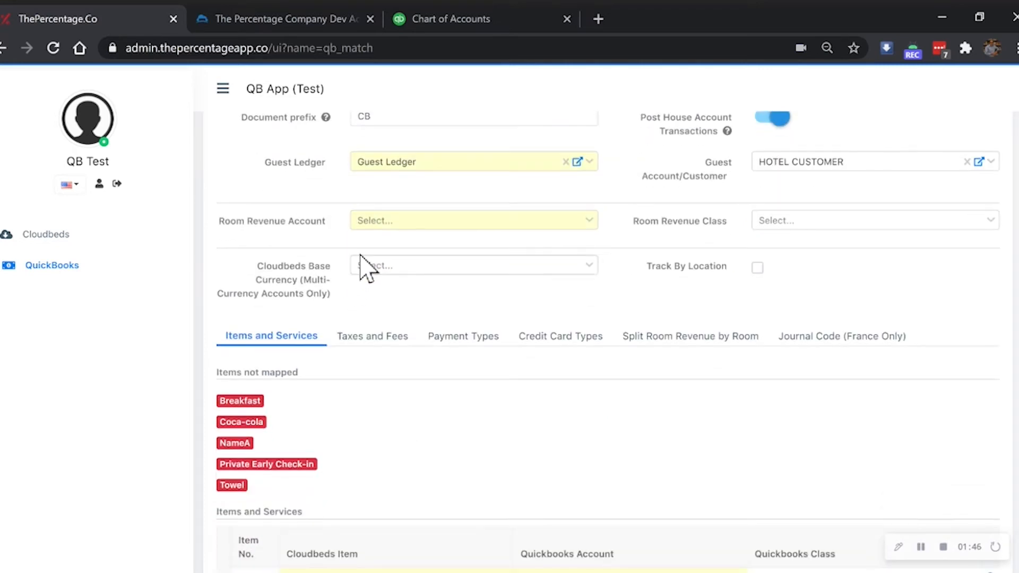
{"action": "left_click", "coordinate": [370, 220]}
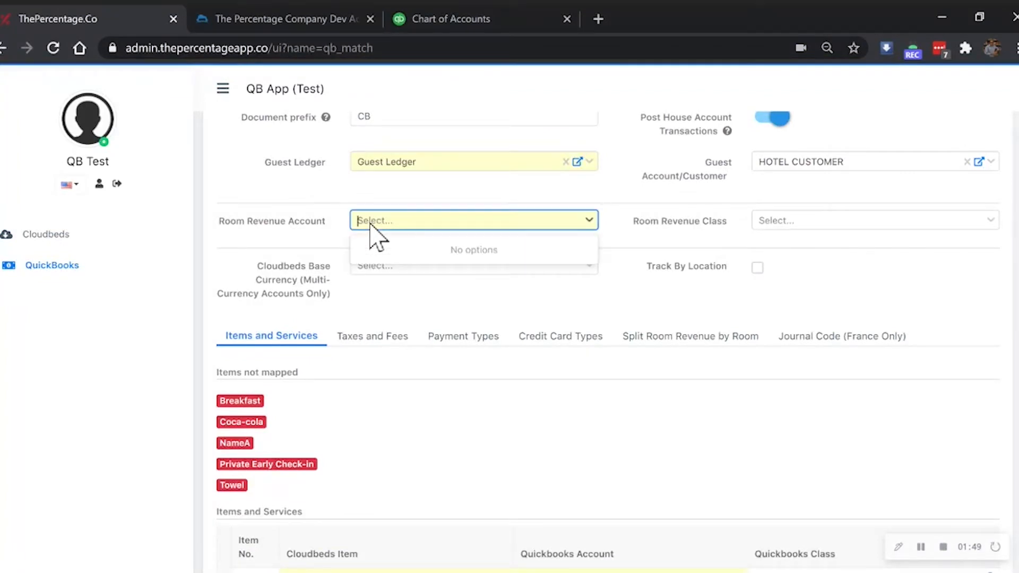
{"action": "type", "text": "room"}
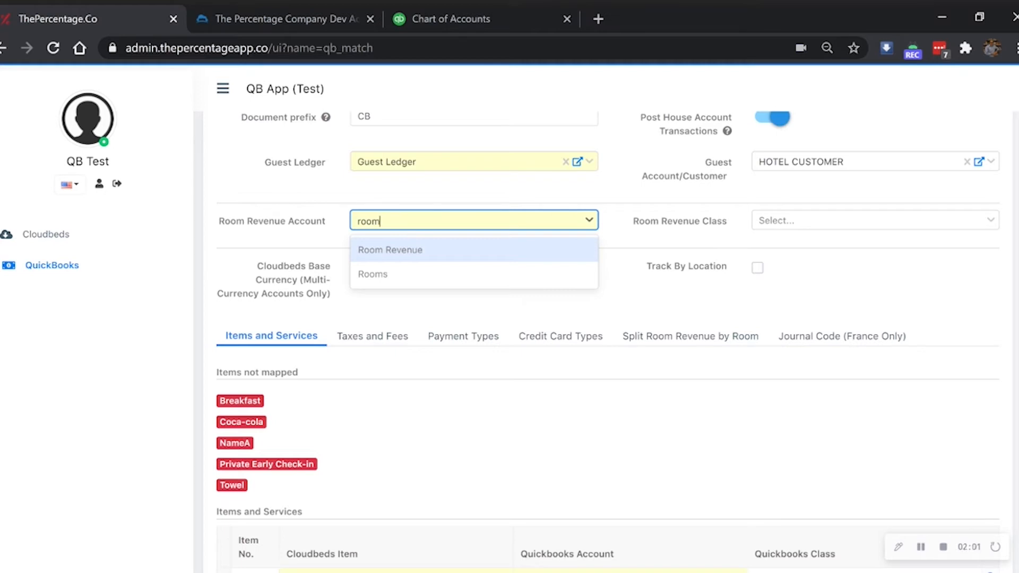
{"action": "left_click", "coordinate": [393, 250]}
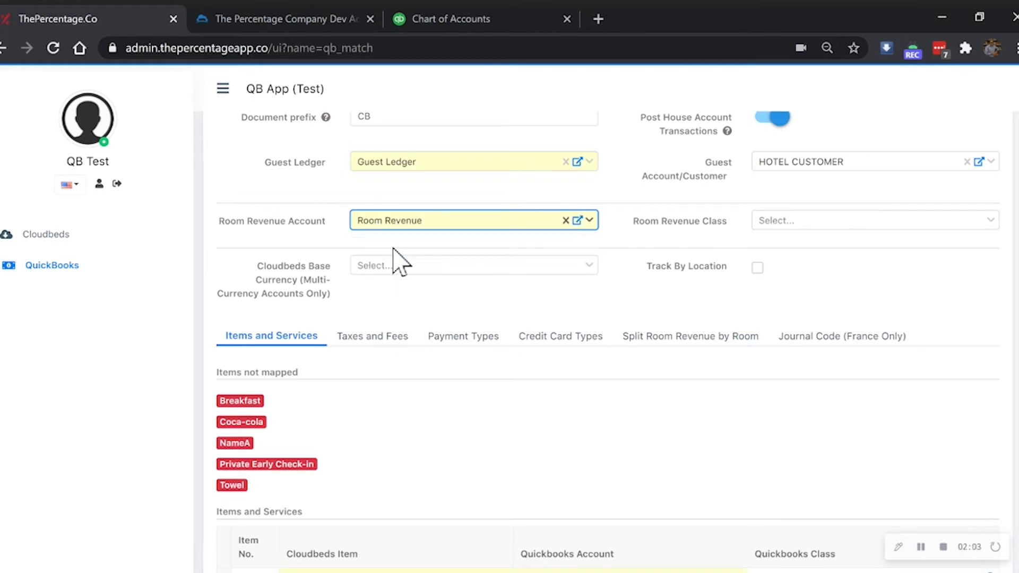
Step: Review the split room revenue by room mappings and the empty room revenue class list
{"action": "left_click", "coordinate": [676, 340]}
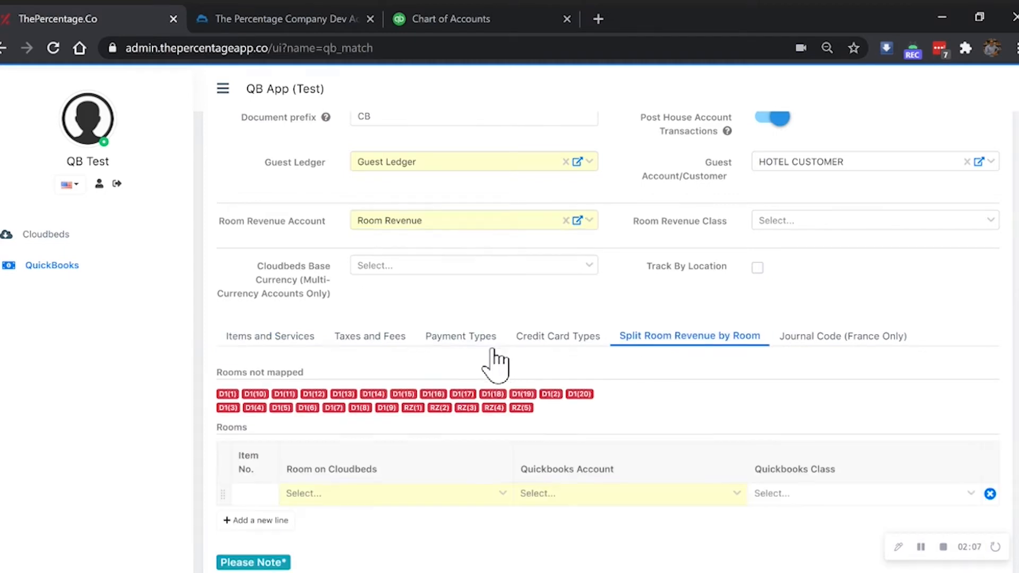
{"action": "scroll", "coordinate": [452, 397], "scroll_direction": "down", "scroll_amount": 2}
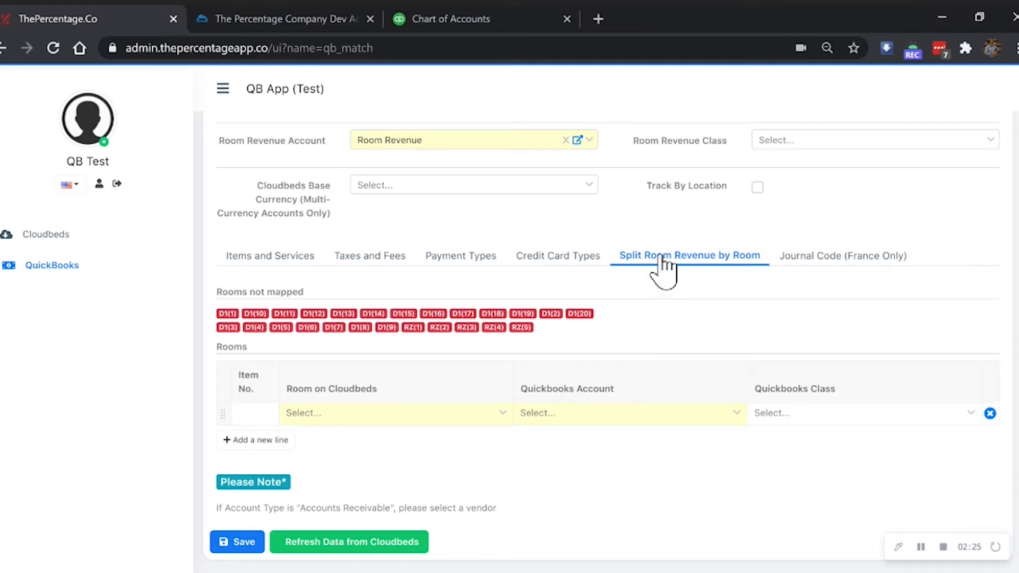
{"action": "left_click", "coordinate": [250, 259]}
{"action": "scroll", "coordinate": [471, 292], "scroll_direction": "up", "scroll_amount": 3}
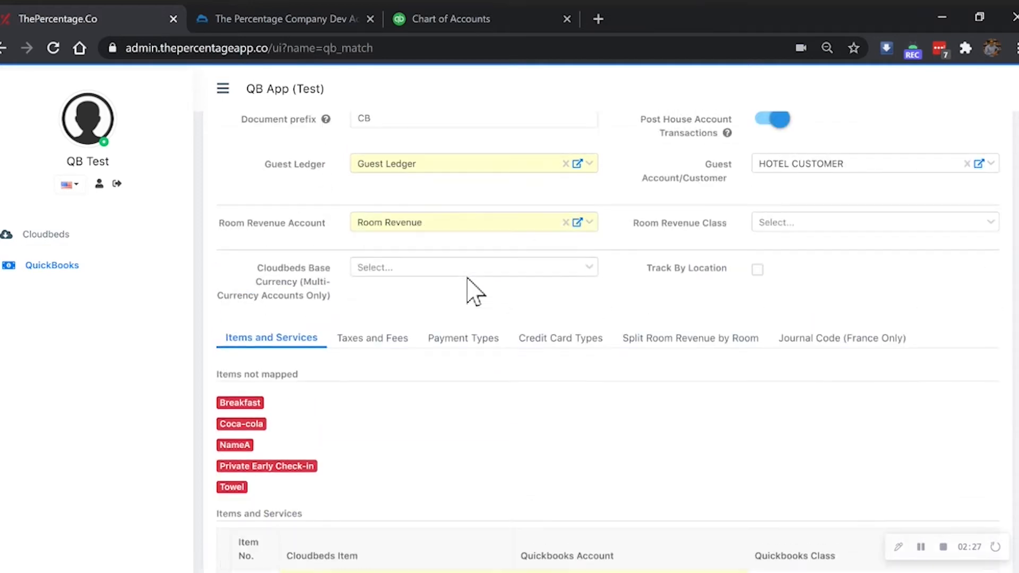
{"action": "left_click", "coordinate": [803, 224]}
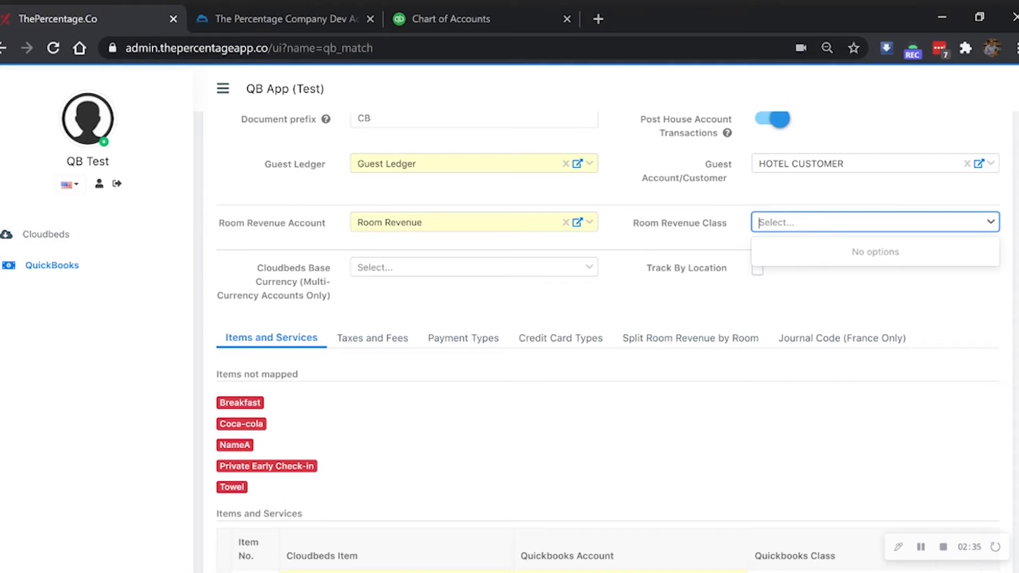
{"action": "left_click", "coordinate": [733, 237]}
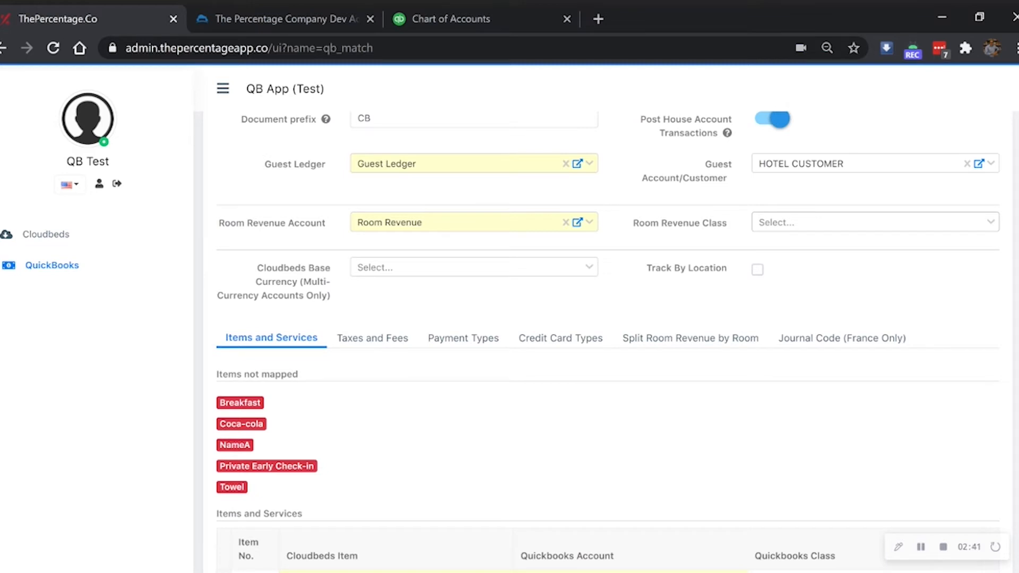
Step: Toggle Track By Location on and back off, leaving location tracking disabled
{"action": "scroll", "coordinate": [799, 233], "scroll_direction": "down", "scroll_amount": 2}
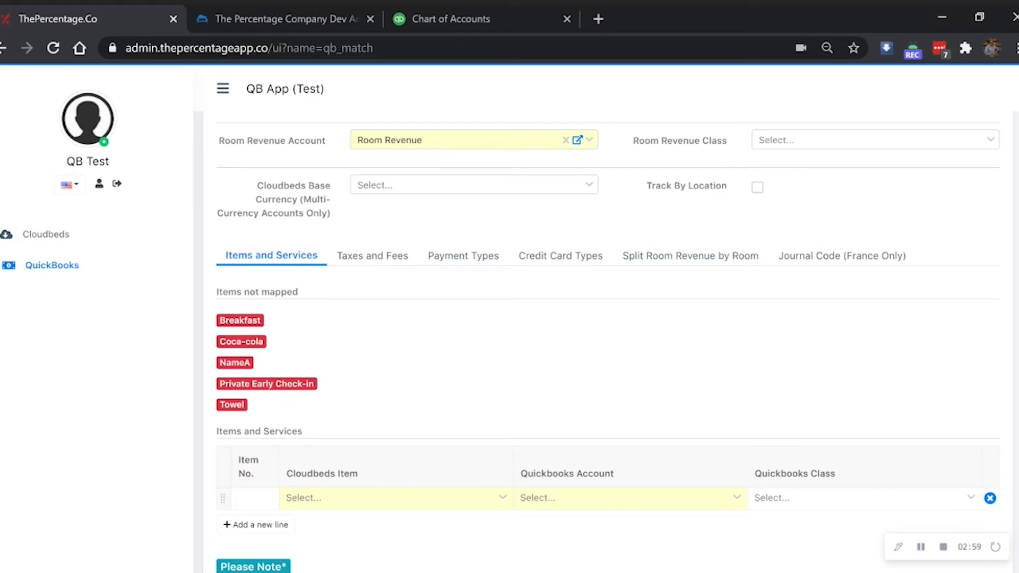
{"action": "left_click", "coordinate": [758, 187]}
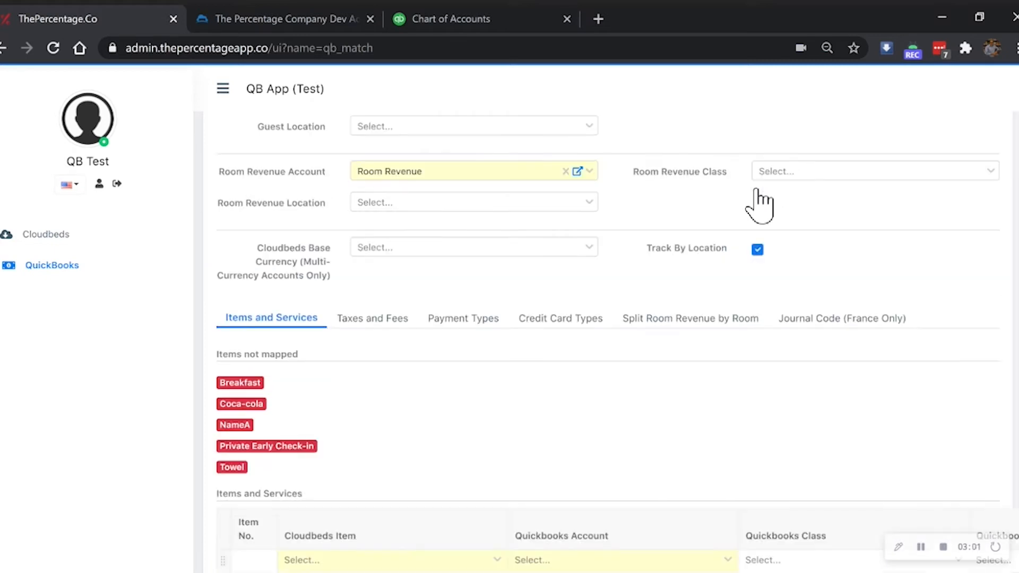
{"action": "left_click", "coordinate": [757, 249]}
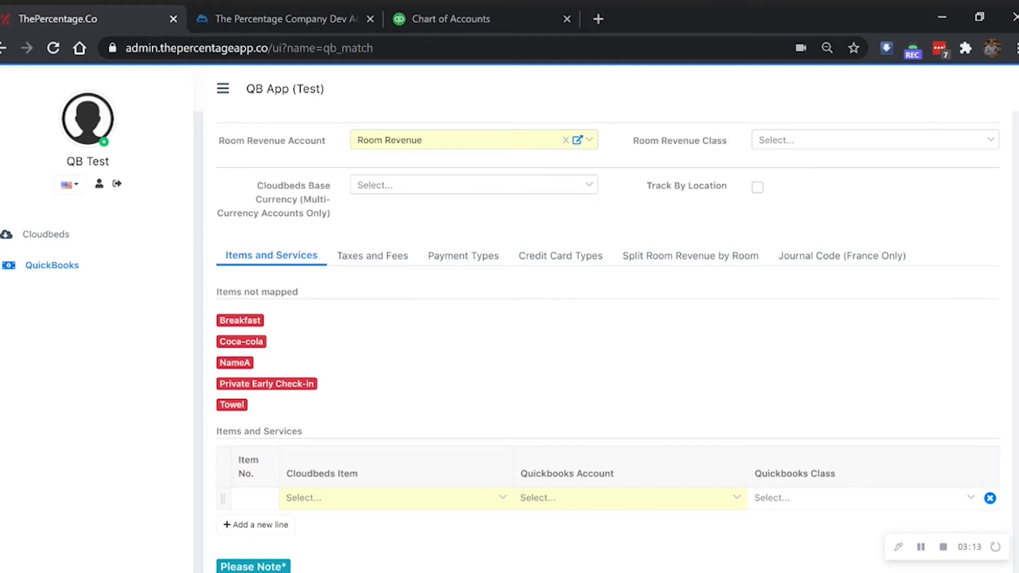
{"action": "scroll", "coordinate": [405, 307], "scroll_direction": "down", "scroll_amount": 2}
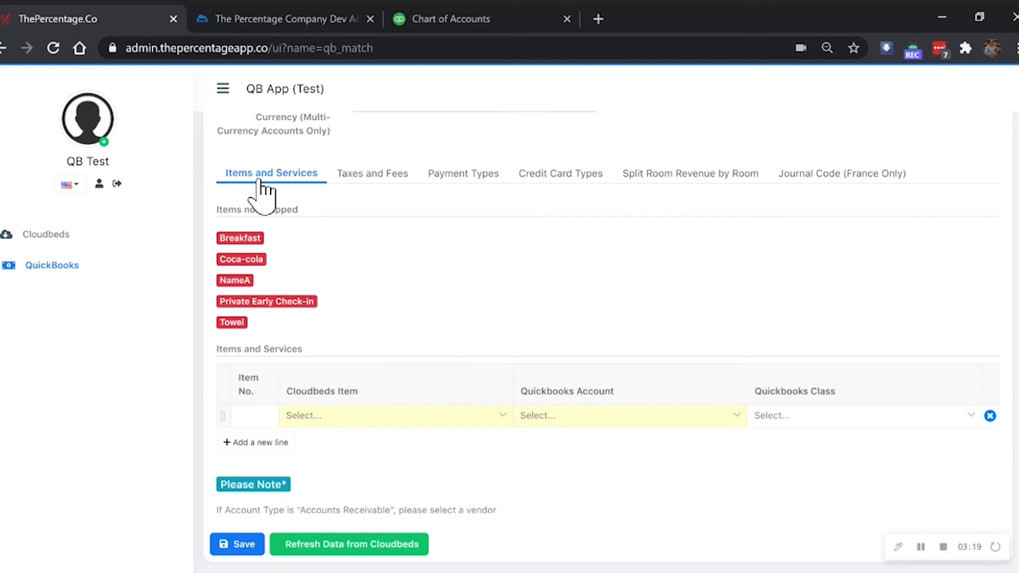
{"action": "left_click", "coordinate": [351, 174]}
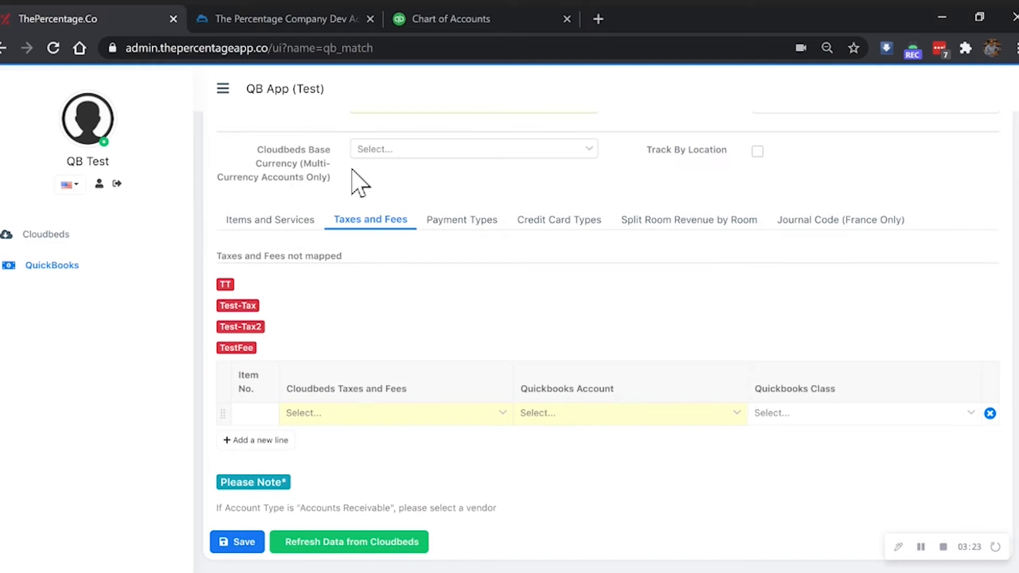
{"action": "left_click", "coordinate": [448, 227]}
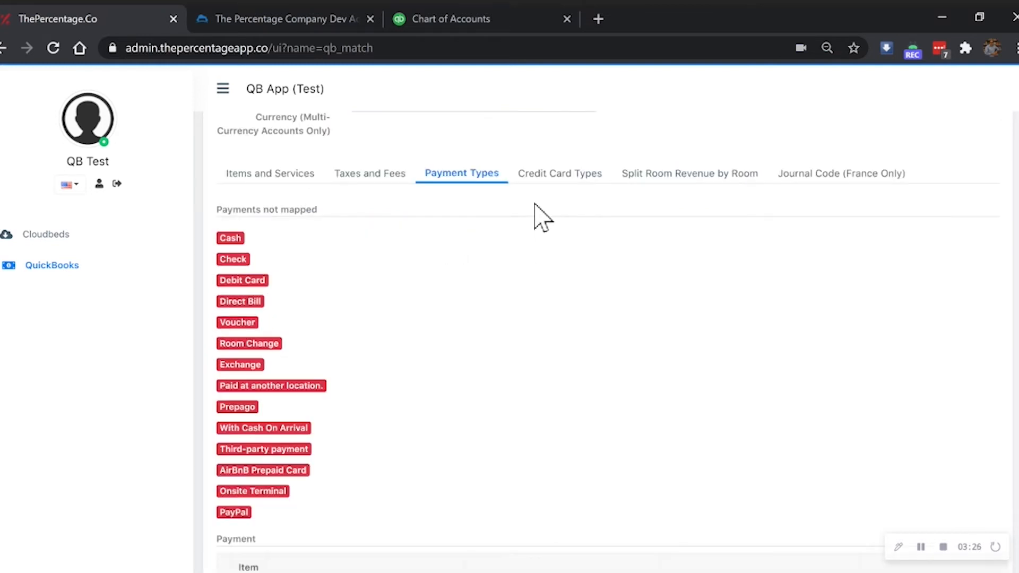
{"action": "left_click", "coordinate": [554, 175]}
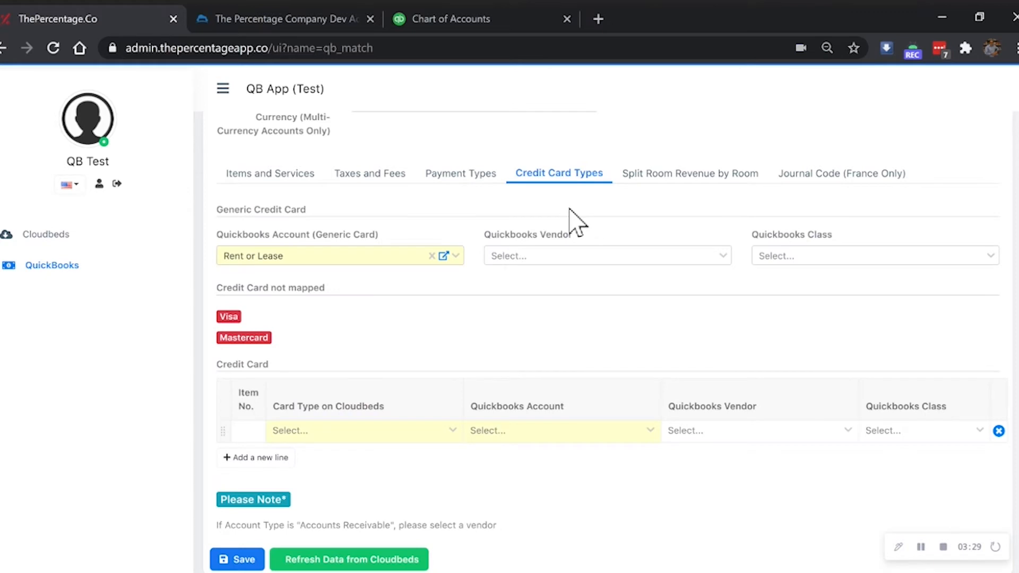
{"action": "left_click", "coordinate": [706, 173]}
{"action": "scroll", "coordinate": [710, 182], "scroll_direction": "down", "scroll_amount": 2}
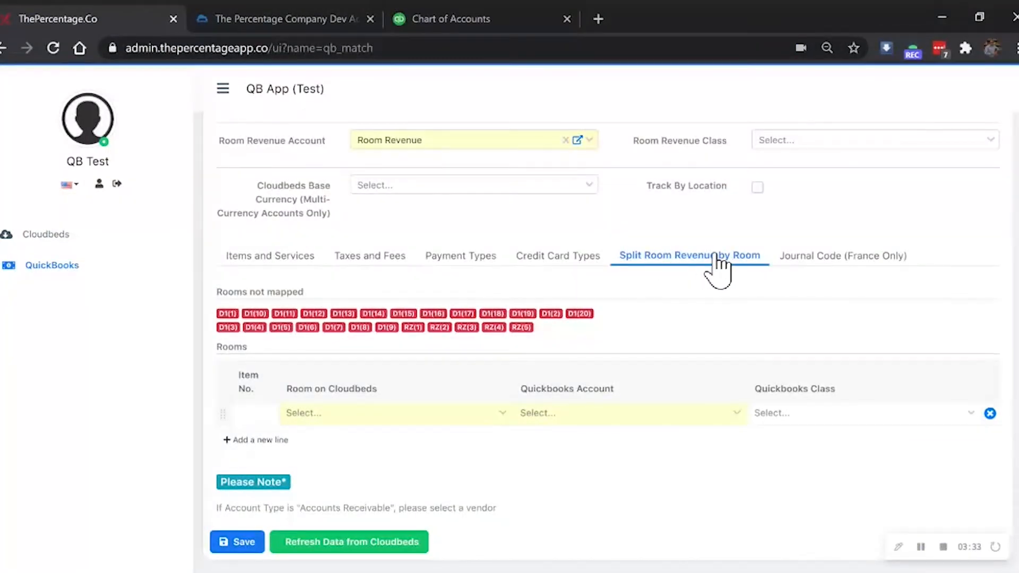
{"action": "left_click", "coordinate": [824, 261]}
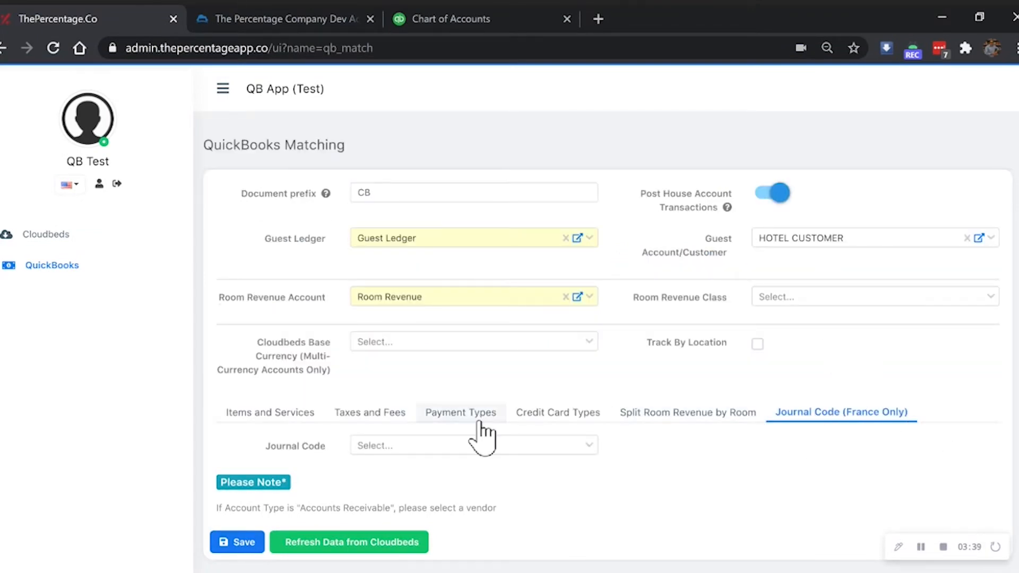
{"action": "left_click", "coordinate": [285, 414]}
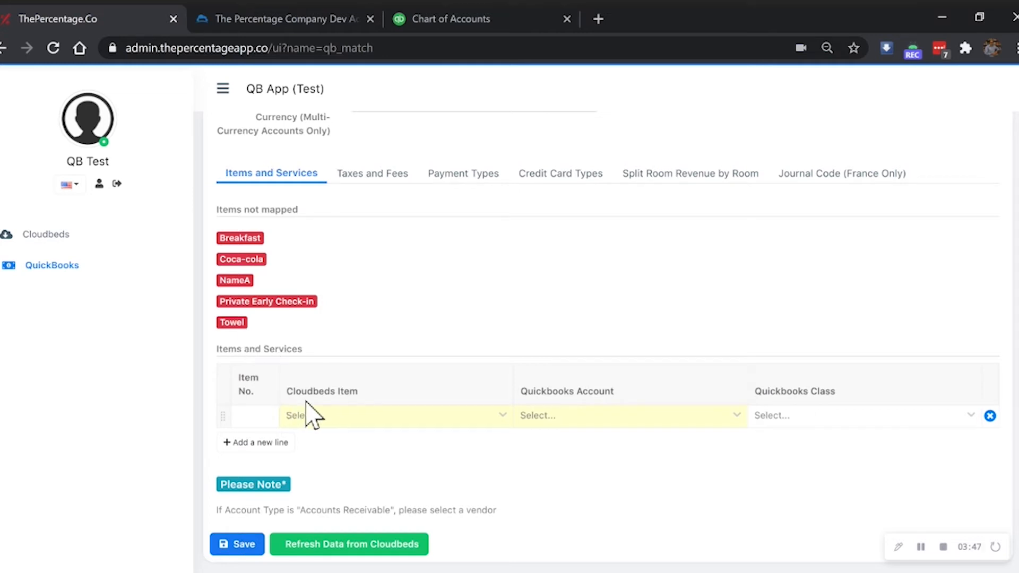
Step: Map Breakfast to the Food account and Coca-cola to Beverage
{"action": "scroll", "coordinate": [307, 404], "scroll_direction": "down", "scroll_amount": 1}
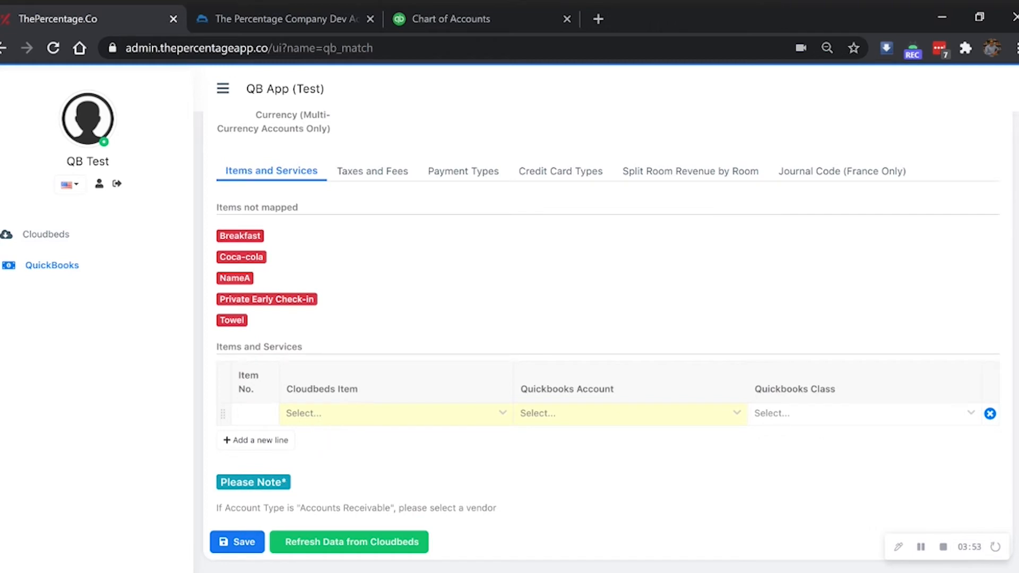
{"action": "left_click", "coordinate": [318, 417]}
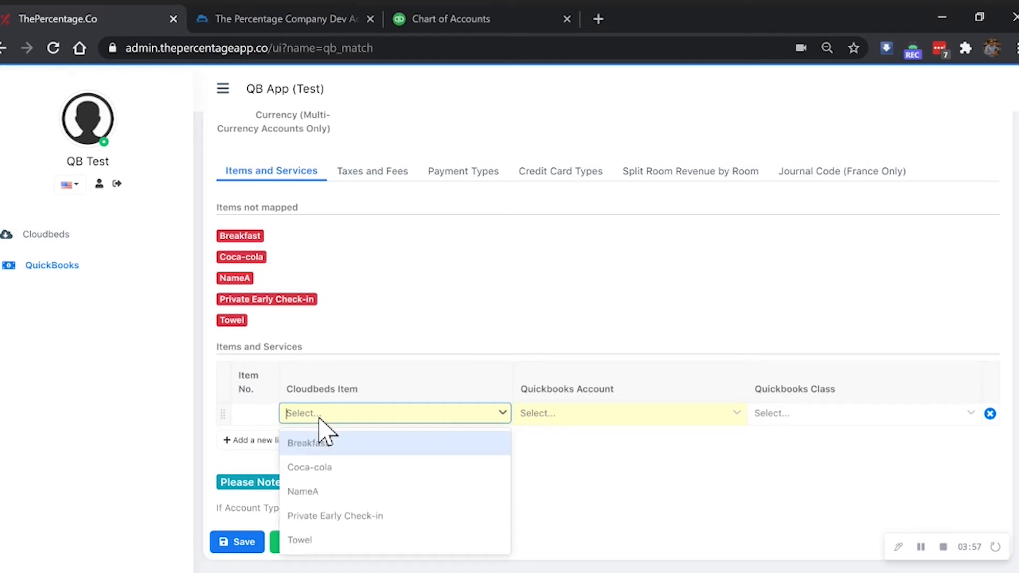
{"action": "left_click", "coordinate": [337, 446]}
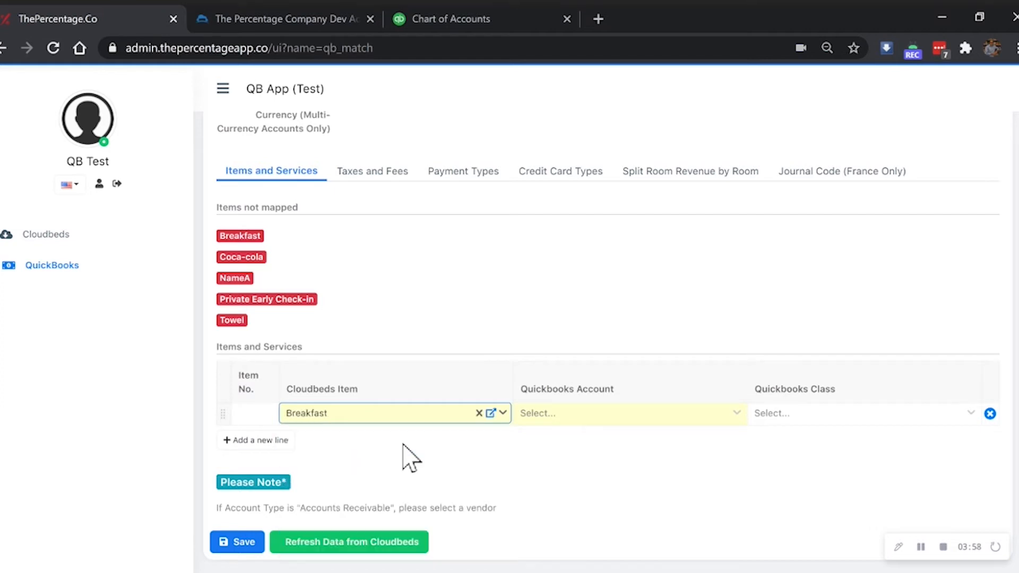
{"action": "left_click", "coordinate": [564, 413]}
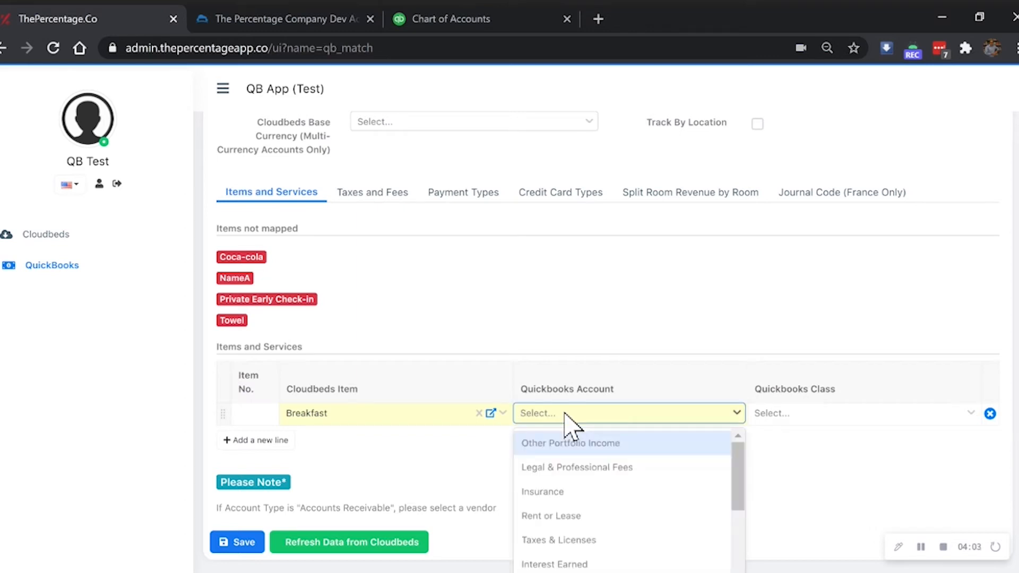
{"action": "type", "text": "food"}
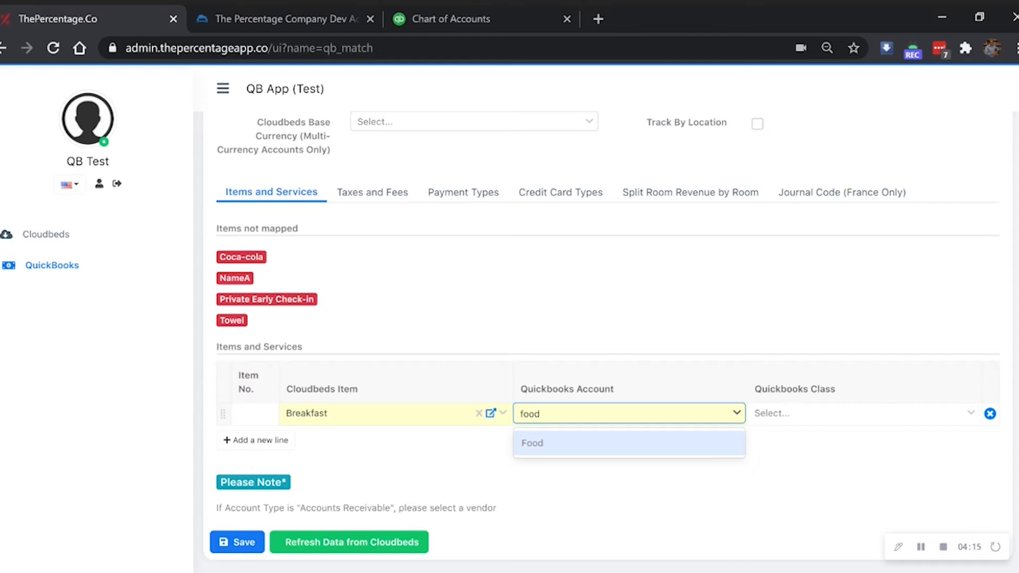
{"action": "left_click", "coordinate": [564, 443]}
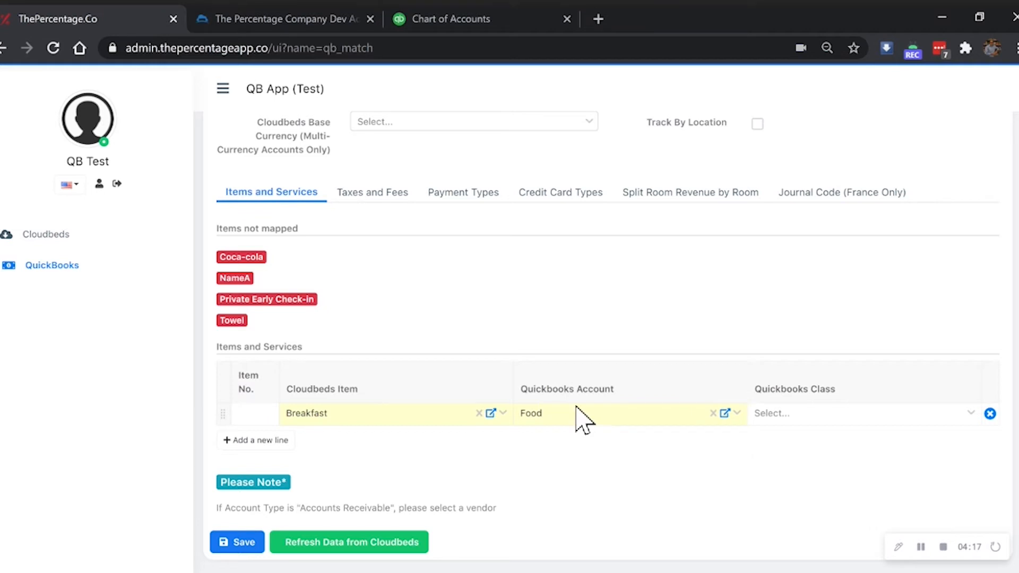
{"action": "left_click", "coordinate": [281, 443]}
{"action": "left_click", "coordinate": [307, 445]}
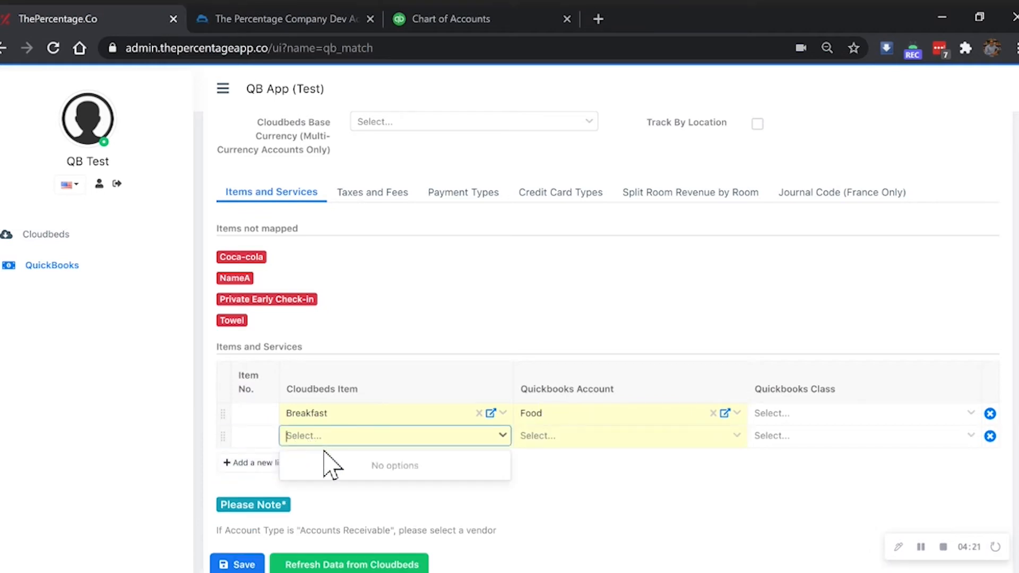
{"action": "left_click", "coordinate": [334, 466]}
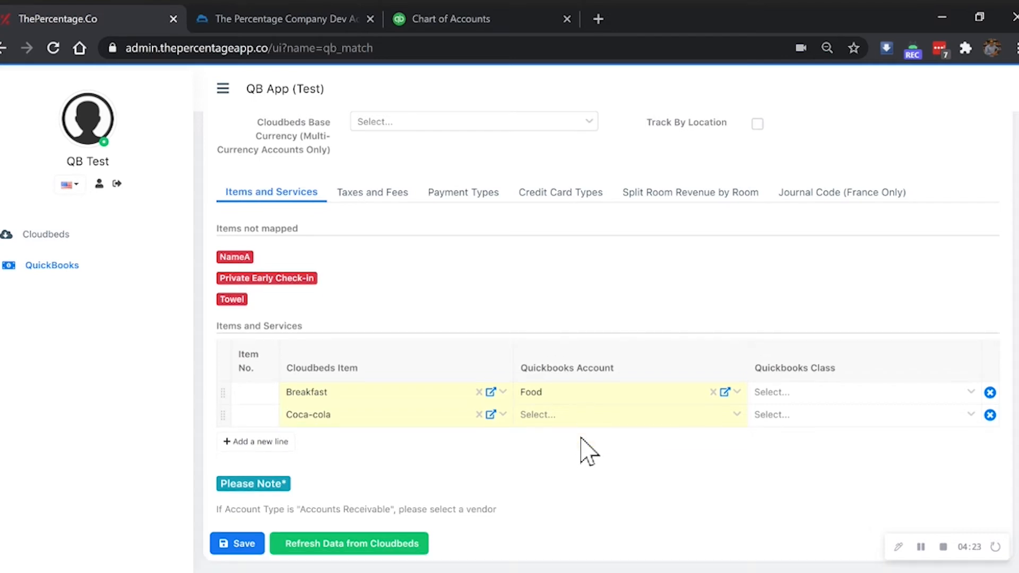
{"action": "left_click", "coordinate": [563, 418]}
{"action": "type", "text": "beverage"}
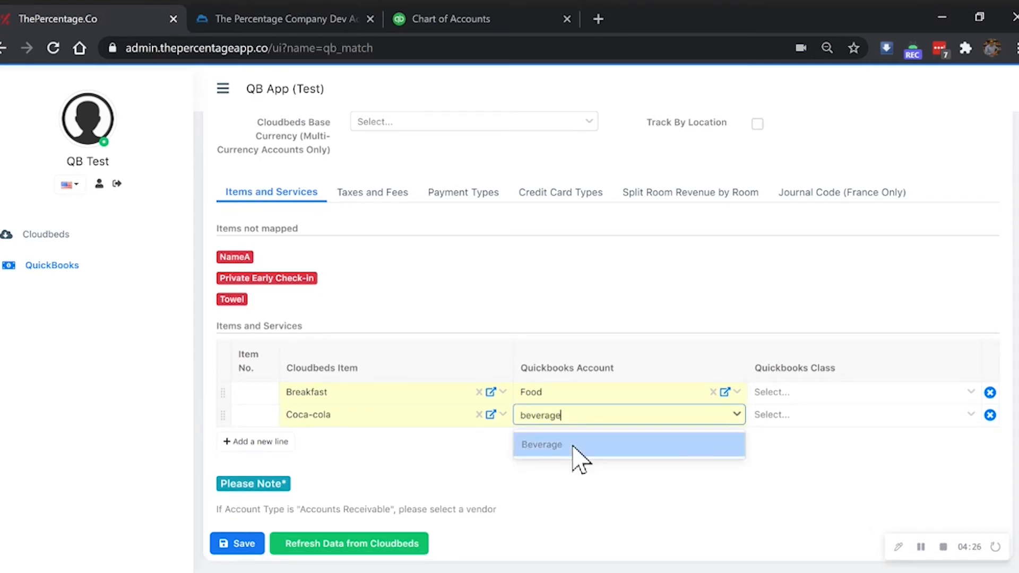
{"action": "left_click", "coordinate": [572, 449]}
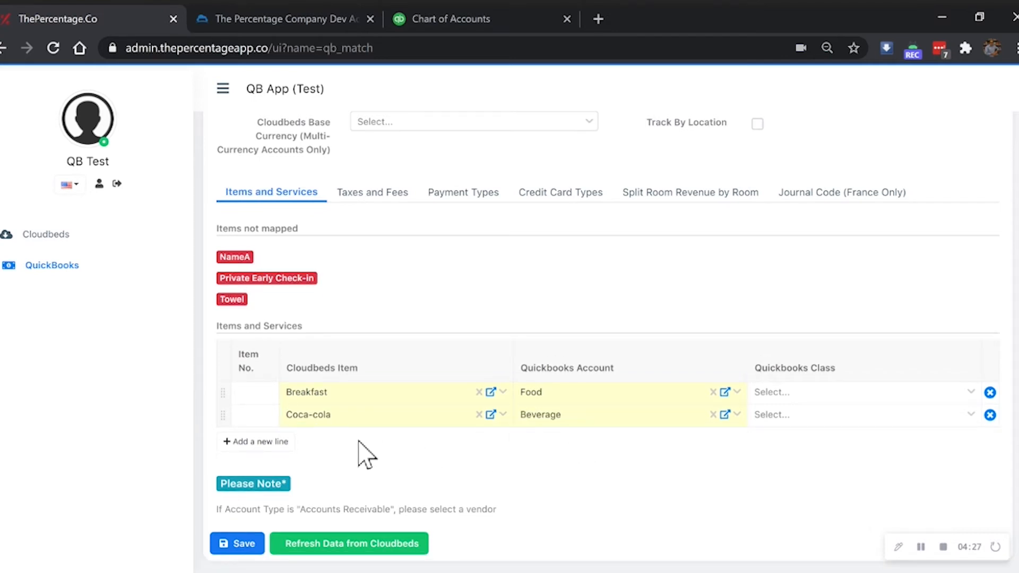
Step: Map NameA to Other Income and Private Early Check-in to Other Portfolio Income
{"action": "left_click", "coordinate": [281, 442]}
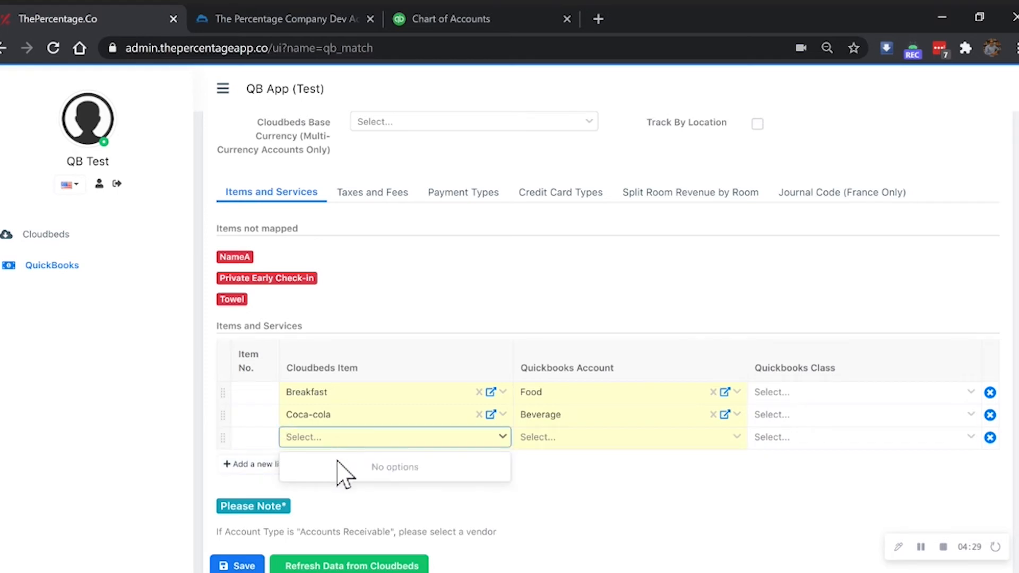
{"action": "left_click", "coordinate": [340, 470]}
{"action": "left_click", "coordinate": [568, 420]}
{"action": "type", "text": "other"}
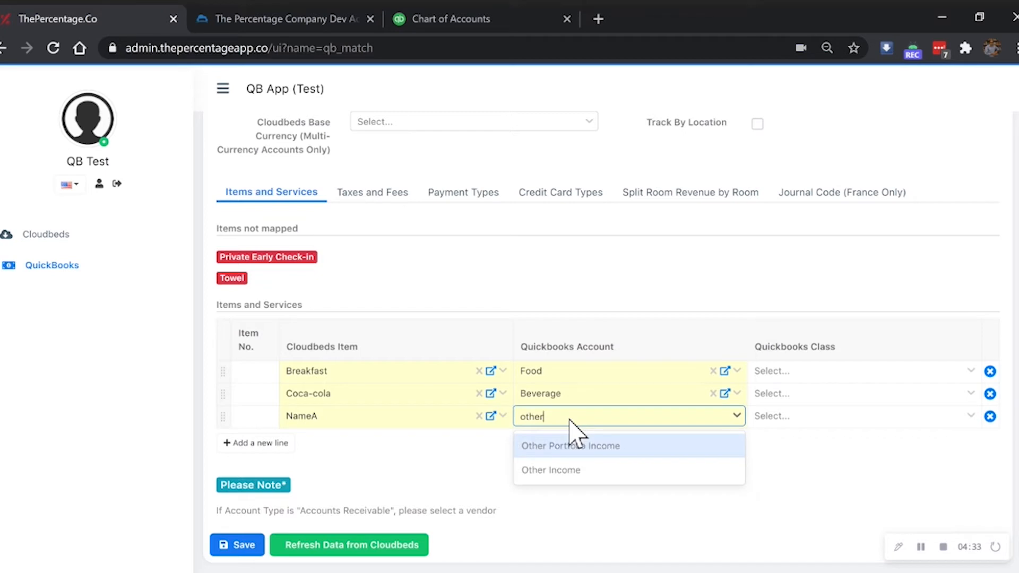
{"action": "left_click", "coordinate": [576, 474]}
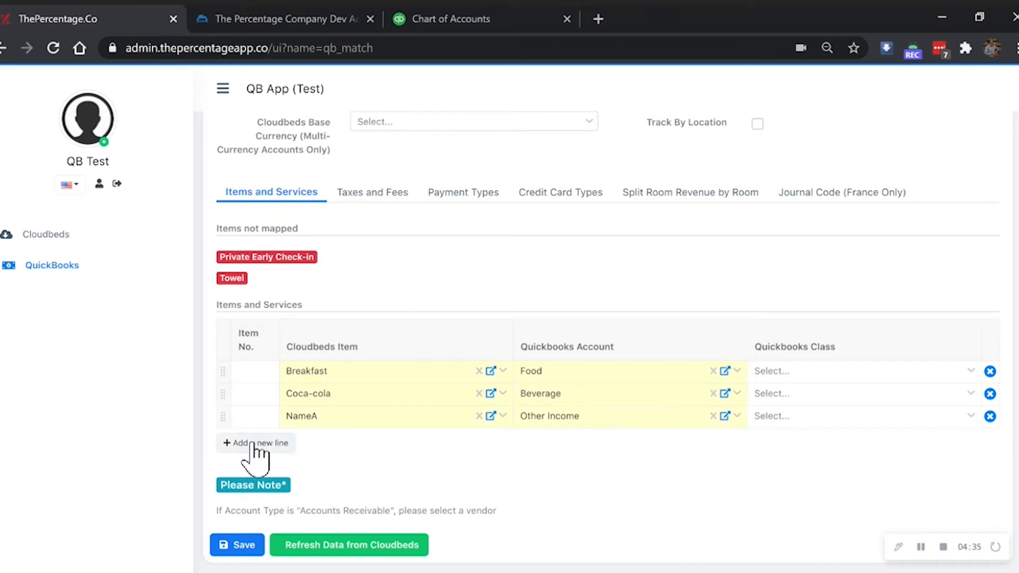
{"action": "left_click", "coordinate": [255, 443]}
{"action": "left_click", "coordinate": [326, 439]}
{"action": "left_click", "coordinate": [331, 467]}
{"action": "left_click", "coordinate": [596, 420]}
{"action": "left_click", "coordinate": [595, 447]}
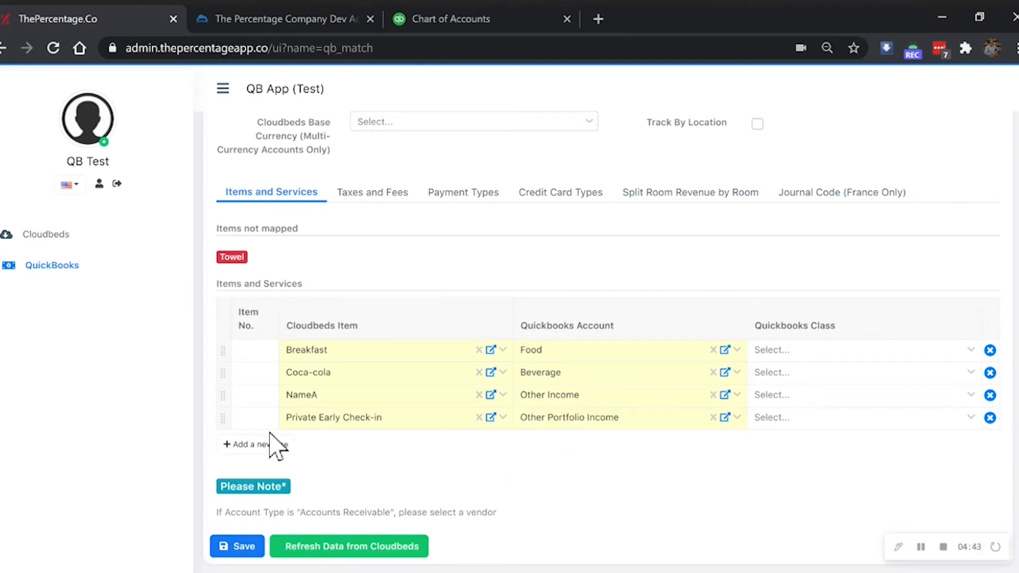
Step: Add a fifth row mapping Towel to Other Income
{"action": "left_click", "coordinate": [257, 446]}
{"action": "left_click", "coordinate": [339, 447]}
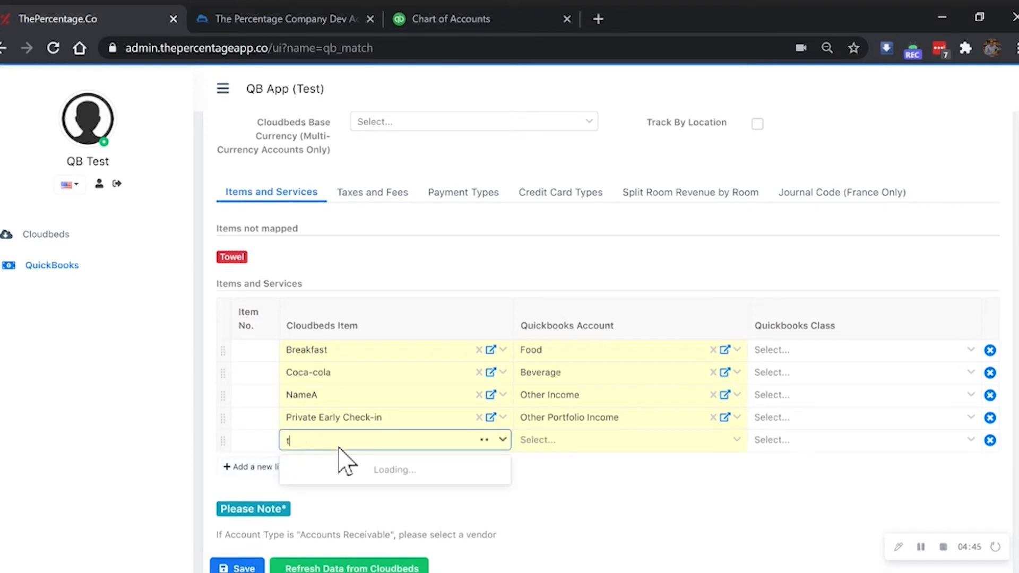
{"action": "left_click", "coordinate": [414, 470]}
{"action": "left_click", "coordinate": [564, 447]}
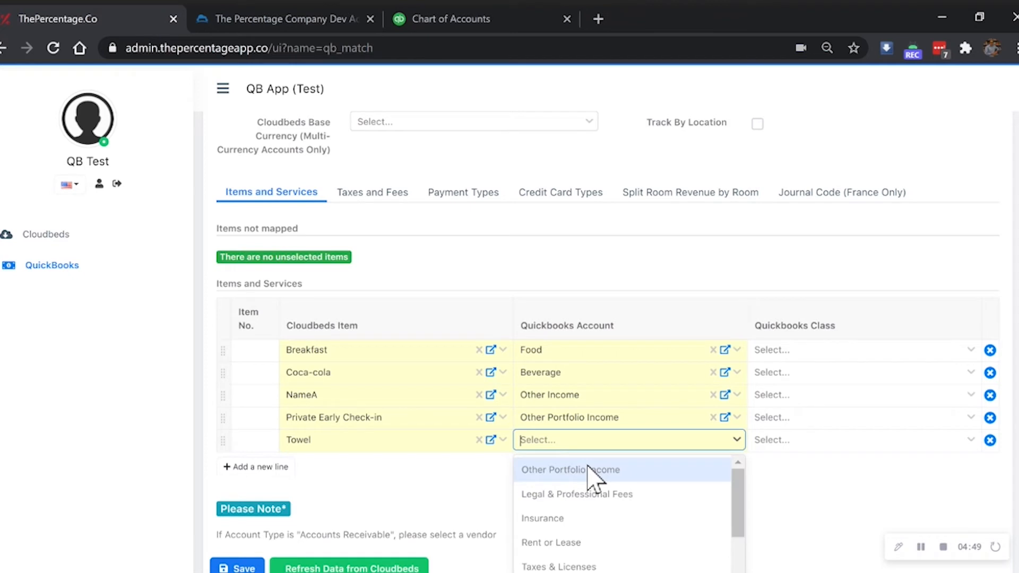
{"action": "type", "text": "oth"}
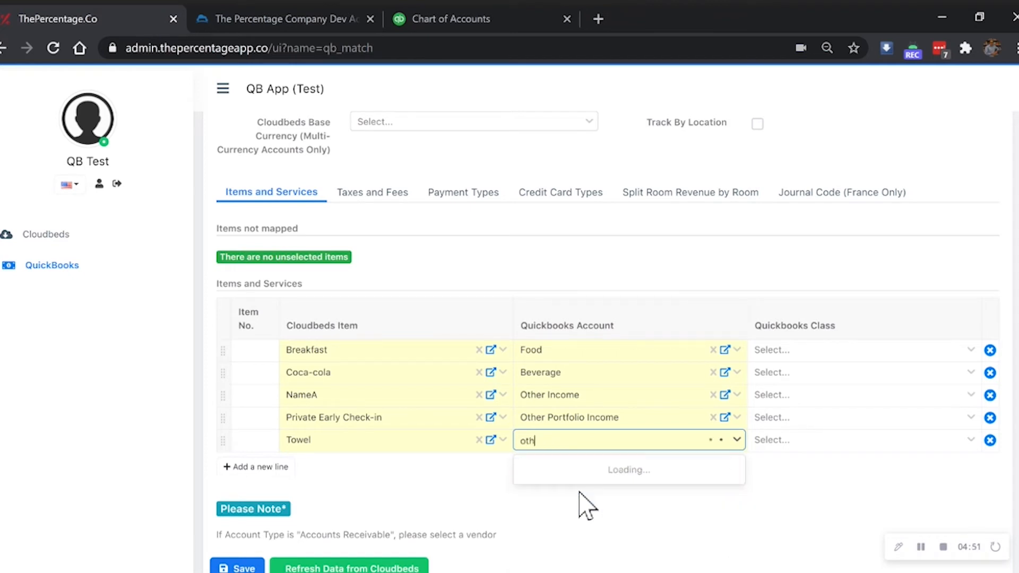
{"action": "left_click", "coordinate": [580, 494]}
Step: Save the Items and Services mappings and dismiss the saved confirmation
{"action": "scroll", "coordinate": [483, 422], "scroll_direction": "down", "scroll_amount": 1}
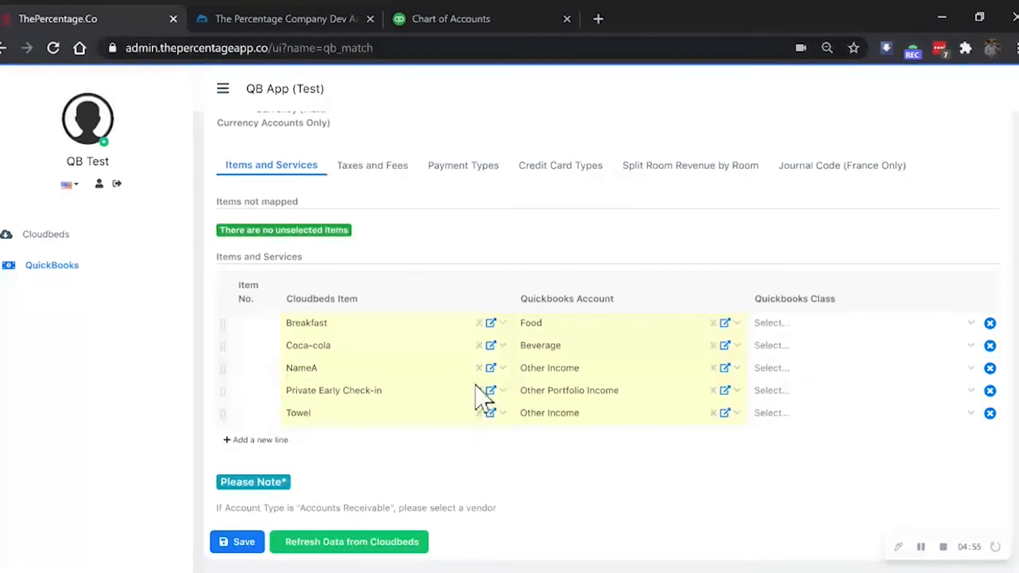
{"action": "left_click", "coordinate": [228, 542]}
{"action": "left_click", "coordinate": [512, 376]}
{"action": "scroll", "coordinate": [364, 421], "scroll_direction": "down", "scroll_amount": 3}
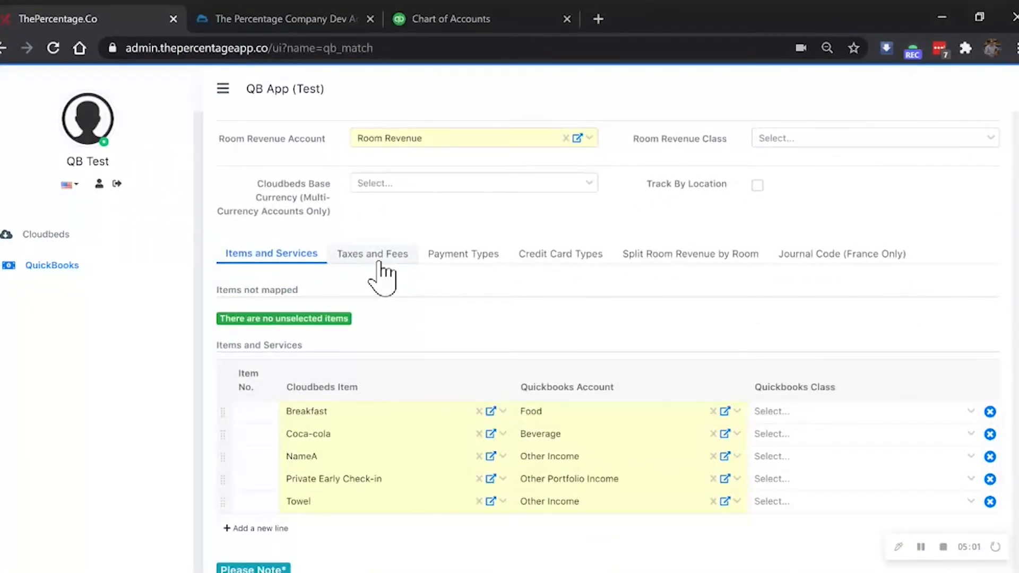
Step: On Taxes and Fees, add rows for TT, Test-Tax, Test-Tax2 and TestFee
{"action": "left_click", "coordinate": [377, 254]}
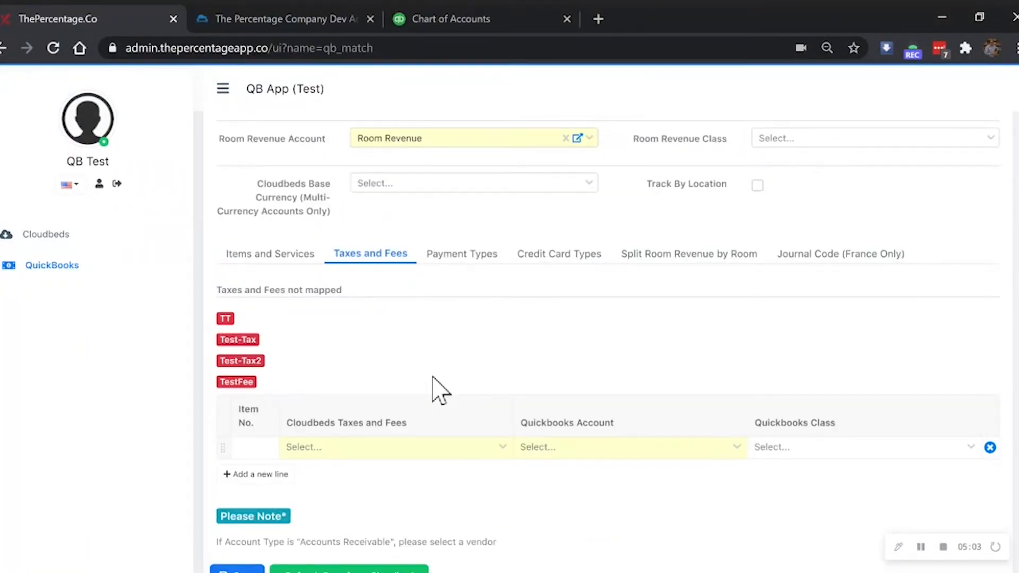
{"action": "scroll", "coordinate": [425, 366], "scroll_direction": "down", "scroll_amount": 1}
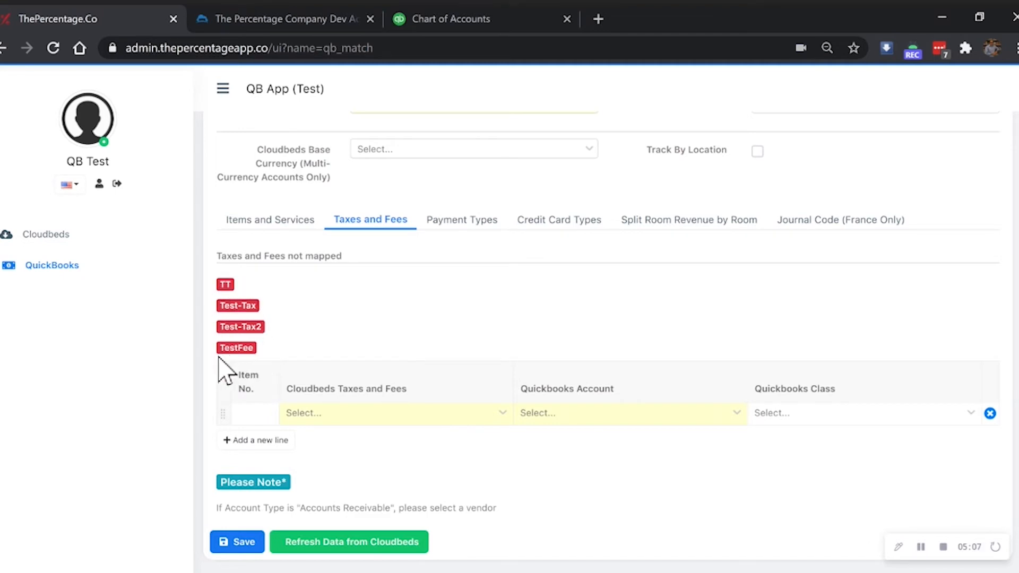
{"action": "left_click", "coordinate": [319, 414]}
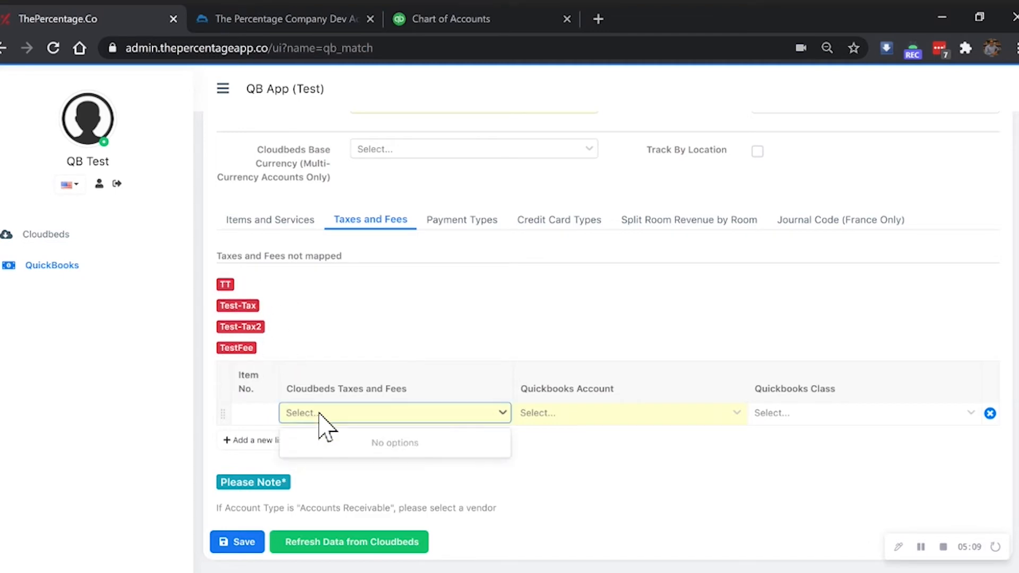
{"action": "left_click", "coordinate": [344, 442]}
{"action": "left_click", "coordinate": [266, 443]}
{"action": "left_click", "coordinate": [326, 436]}
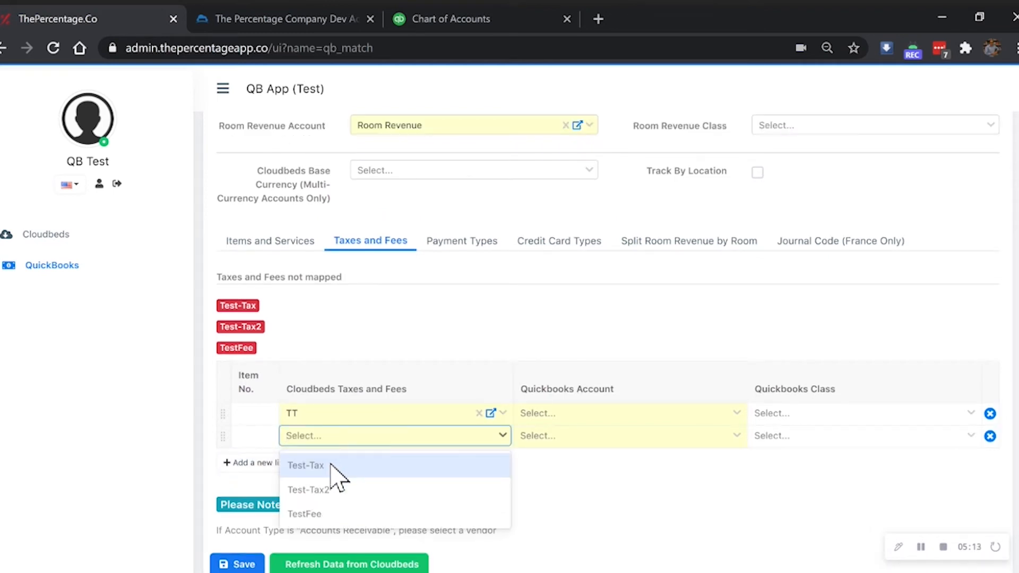
{"action": "left_click", "coordinate": [330, 467]}
{"action": "left_click", "coordinate": [254, 447]}
{"action": "left_click", "coordinate": [338, 445]}
{"action": "left_click", "coordinate": [339, 470]}
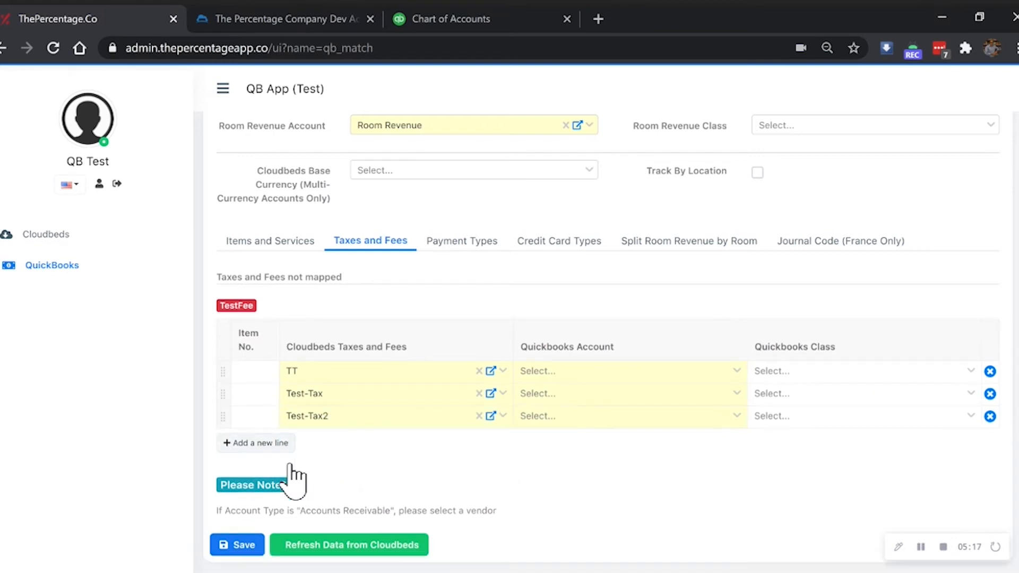
{"action": "left_click", "coordinate": [268, 446]}
{"action": "left_click", "coordinate": [353, 439]}
{"action": "left_click", "coordinate": [351, 471]}
Step: Set all four rows' QuickBooks account to Tax and save the mappings
{"action": "left_click", "coordinate": [551, 374]}
{"action": "type", "text": "t"}
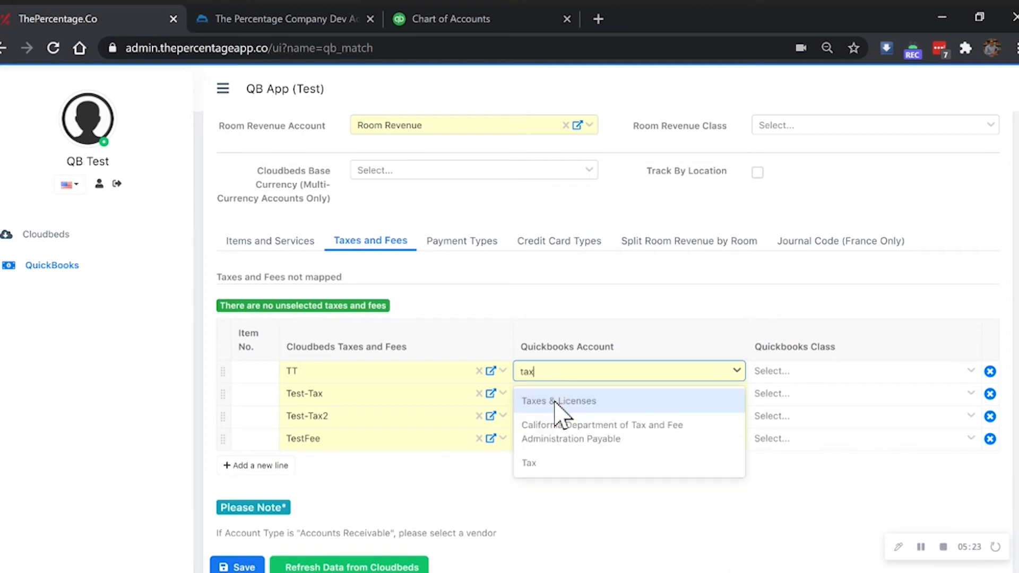
{"action": "type", "text": "ax"}
{"action": "key", "text": "Down"}
{"action": "key", "text": "Down"}
{"action": "key", "text": "Return"}
{"action": "left_click", "coordinate": [551, 398]}
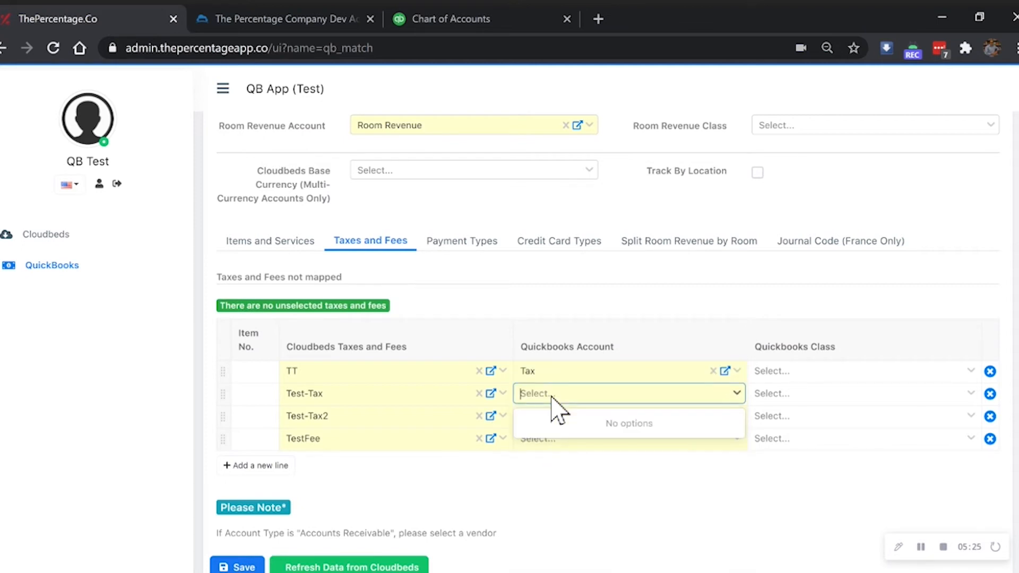
{"action": "type", "text": "tax"}
{"action": "left_click", "coordinate": [556, 483]}
{"action": "left_click", "coordinate": [547, 419]}
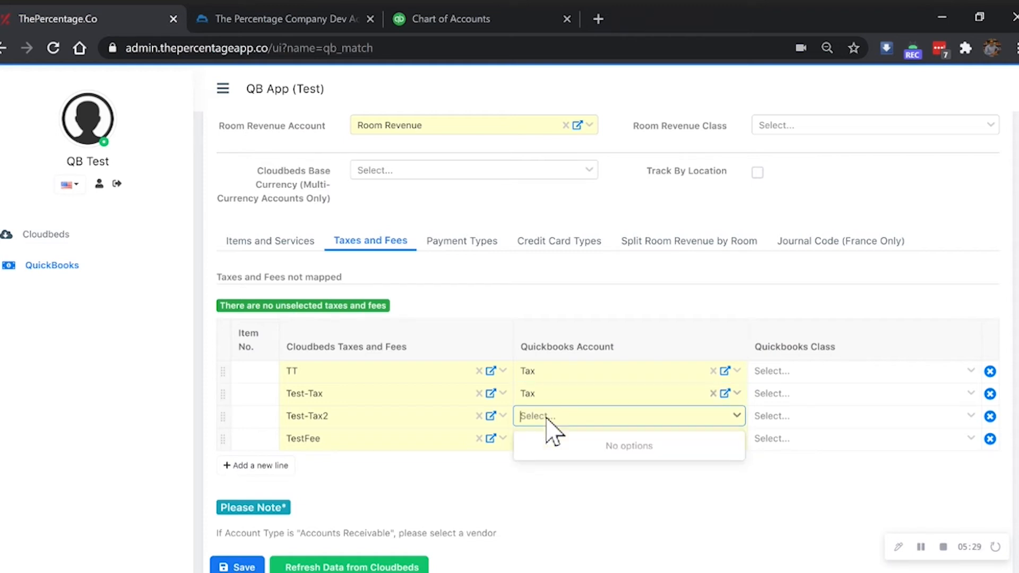
{"action": "left_click", "coordinate": [557, 504]}
{"action": "left_click", "coordinate": [547, 441]}
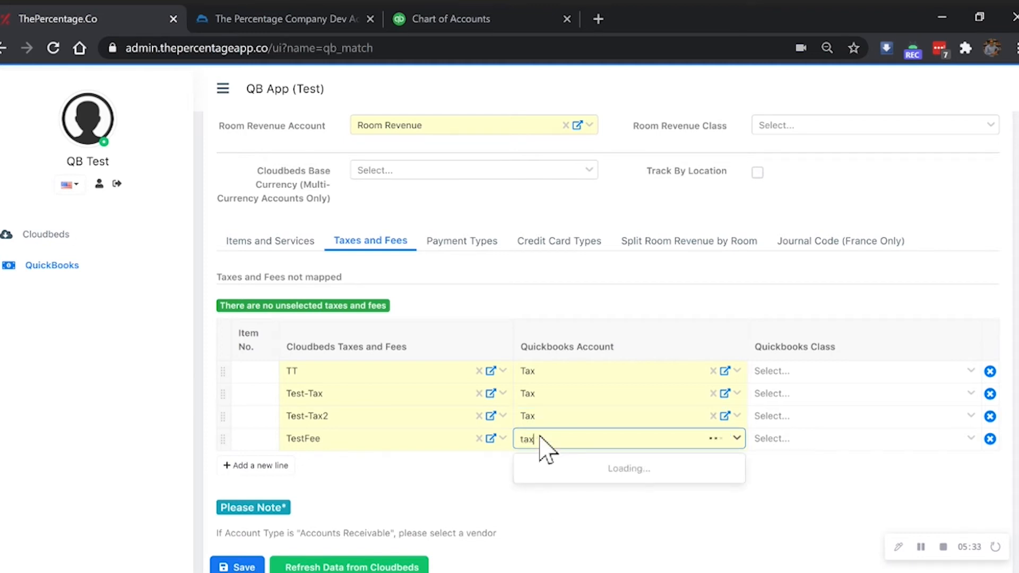
{"action": "left_click", "coordinate": [562, 528]}
{"action": "left_click", "coordinate": [670, 471]}
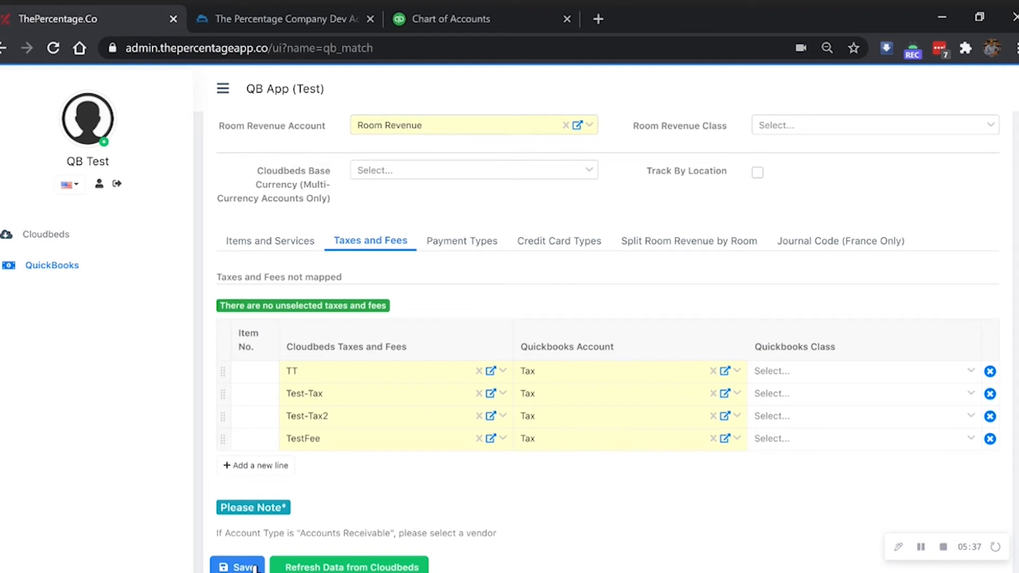
{"action": "left_click", "coordinate": [238, 567]}
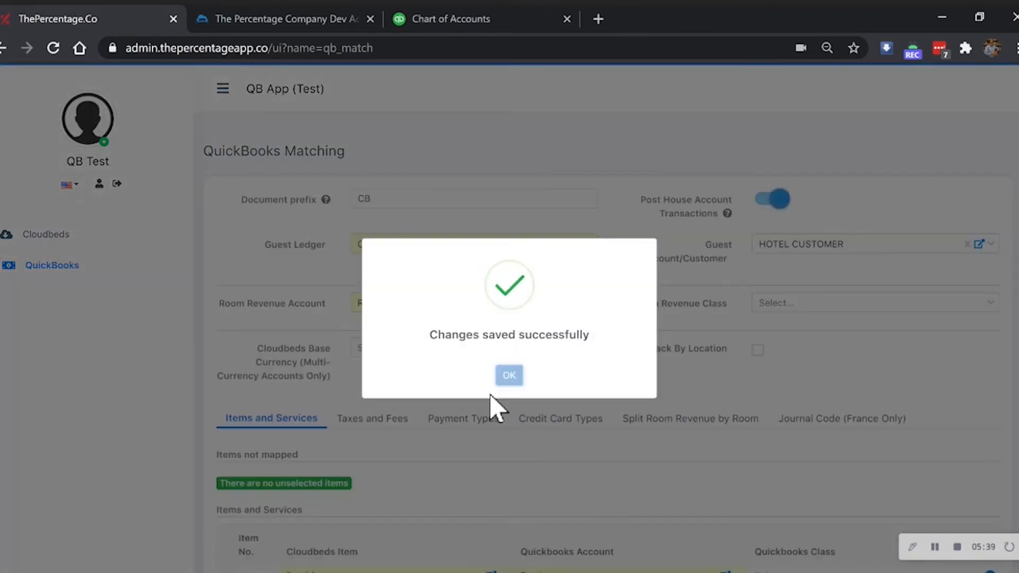
{"action": "scroll", "coordinate": [457, 419], "scroll_direction": "down", "scroll_amount": 3}
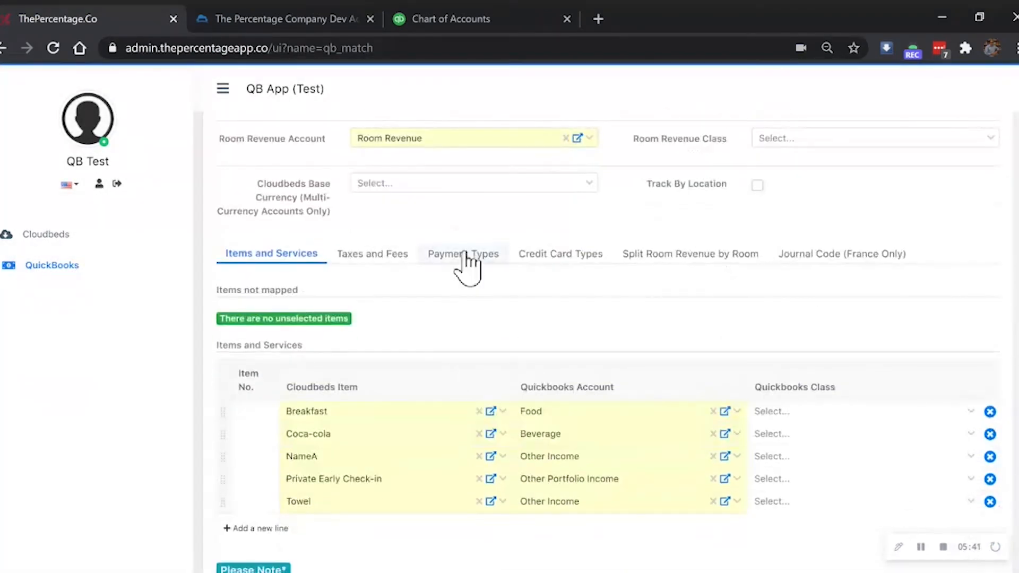
Step: Show the Payment Types mappings and add Cash and Check payment rows
{"action": "left_click", "coordinate": [381, 256]}
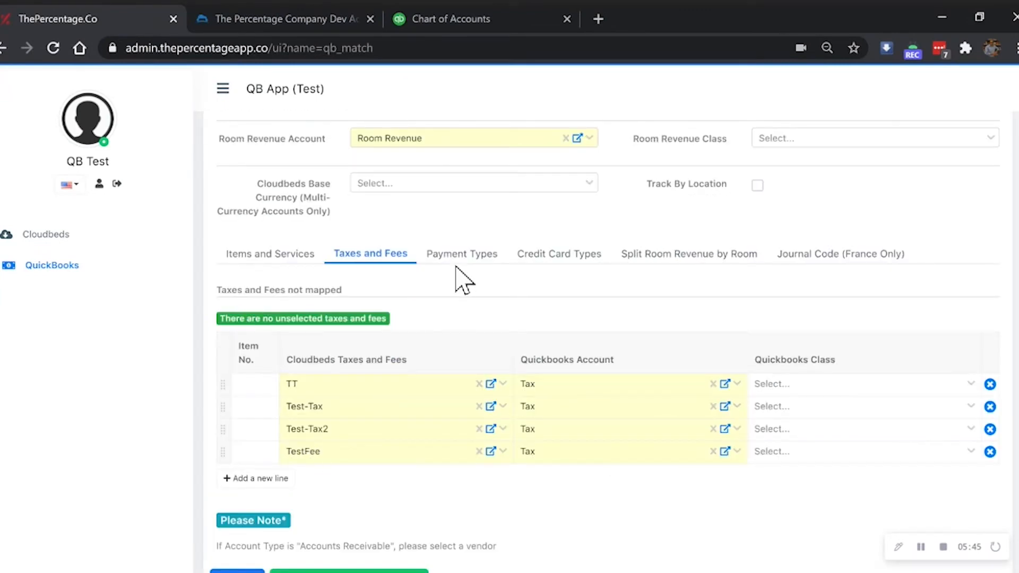
{"action": "left_click", "coordinate": [460, 260]}
{"action": "scroll", "coordinate": [510, 361], "scroll_direction": "down", "scroll_amount": 3}
{"action": "scroll", "coordinate": [509, 357], "scroll_direction": "down", "scroll_amount": 2}
{"action": "scroll", "coordinate": [510, 359], "scroll_direction": "up", "scroll_amount": 2}
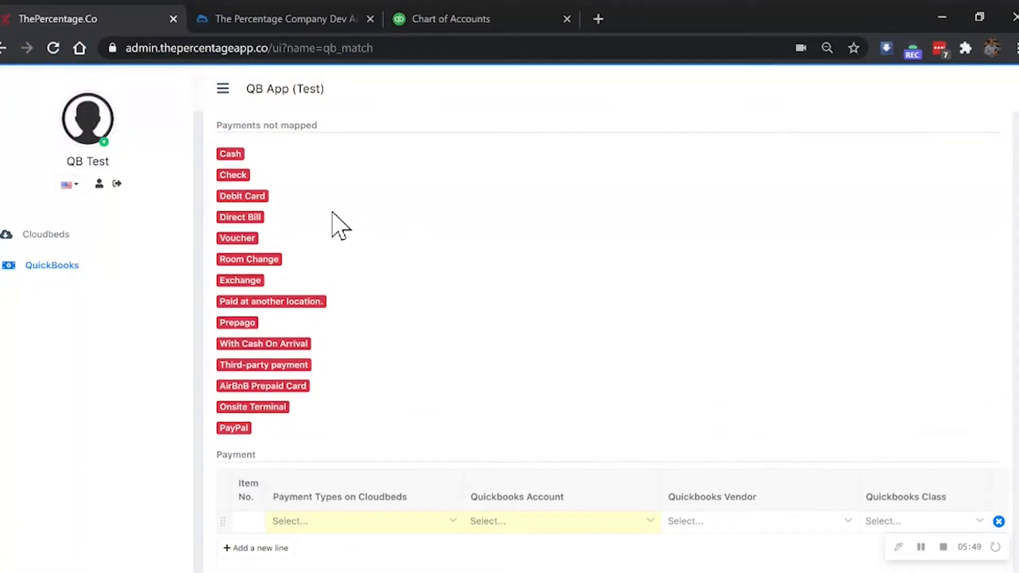
{"action": "scroll", "coordinate": [339, 226], "scroll_direction": "down", "scroll_amount": 2}
{"action": "left_click", "coordinate": [358, 413]}
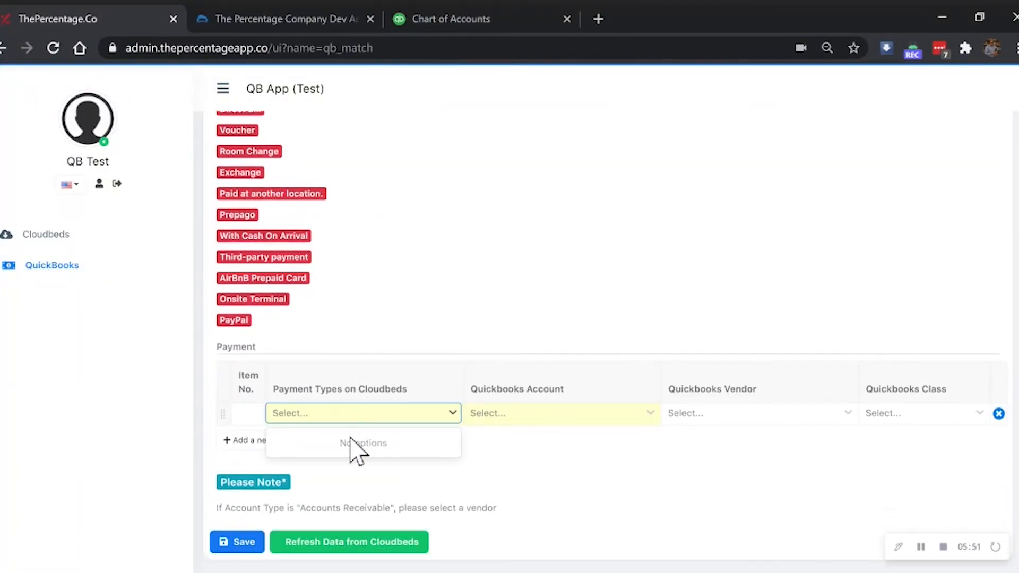
{"action": "left_click", "coordinate": [347, 443]}
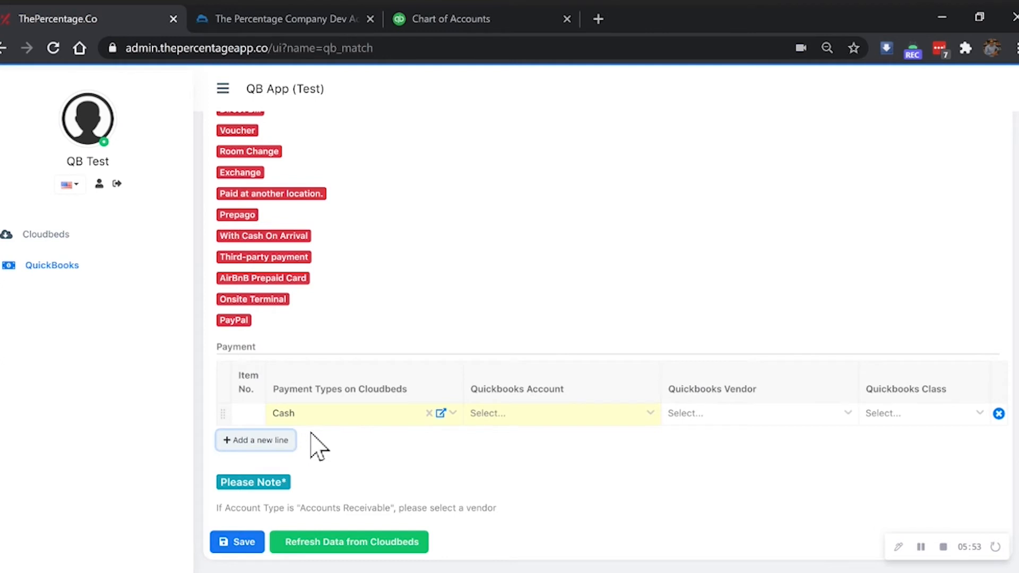
{"action": "left_click", "coordinate": [289, 441]}
{"action": "left_click", "coordinate": [325, 418]}
{"action": "left_click", "coordinate": [322, 445]}
Step: Add Debit Card, Direct Bill, Voucher and Room Change payment type rows
{"action": "left_click", "coordinate": [240, 442]}
{"action": "left_click", "coordinate": [325, 439]}
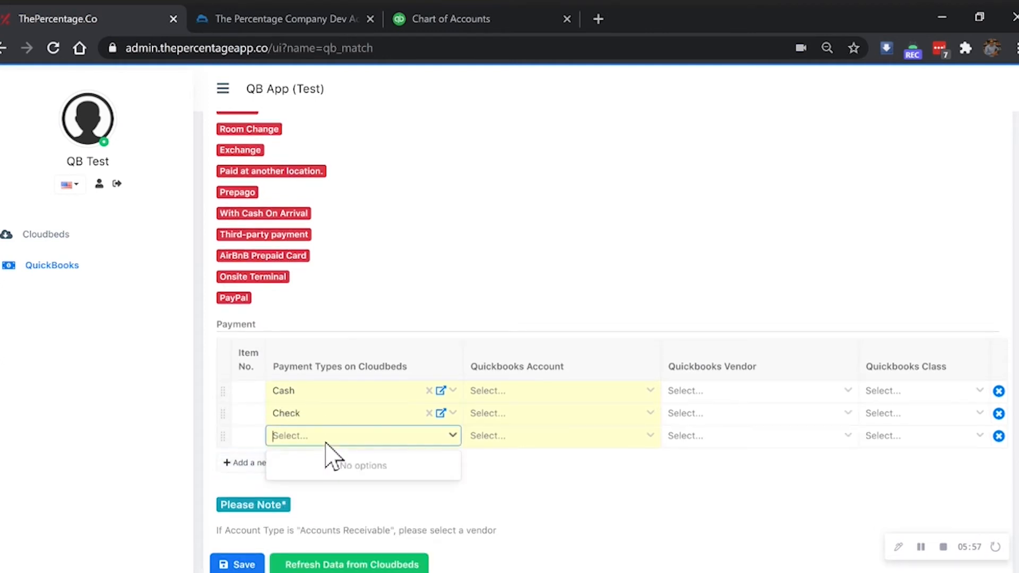
{"action": "left_click", "coordinate": [329, 467]}
{"action": "scroll", "coordinate": [266, 499], "scroll_direction": "down", "scroll_amount": 1}
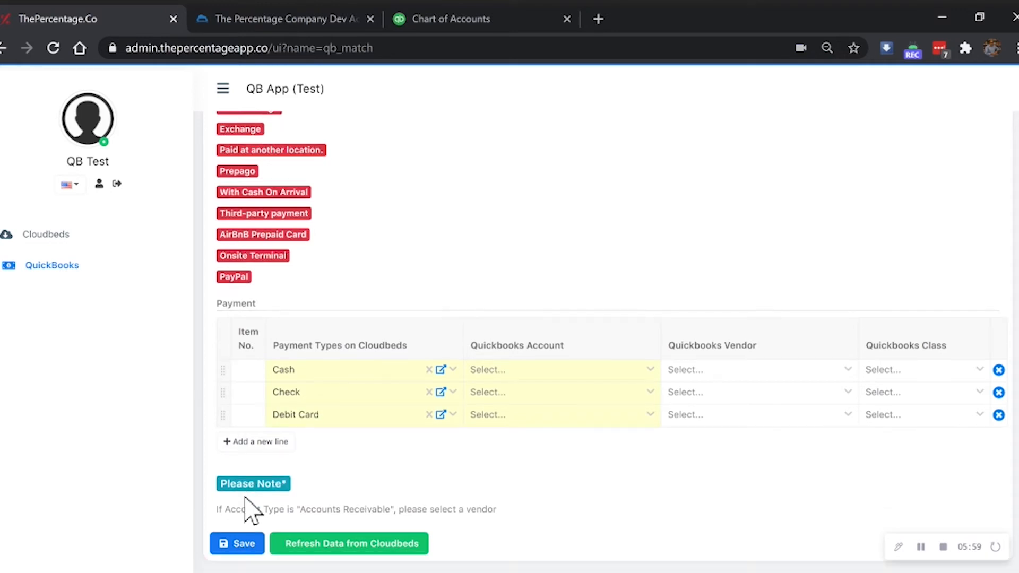
{"action": "left_click", "coordinate": [251, 446]}
{"action": "left_click", "coordinate": [314, 439]}
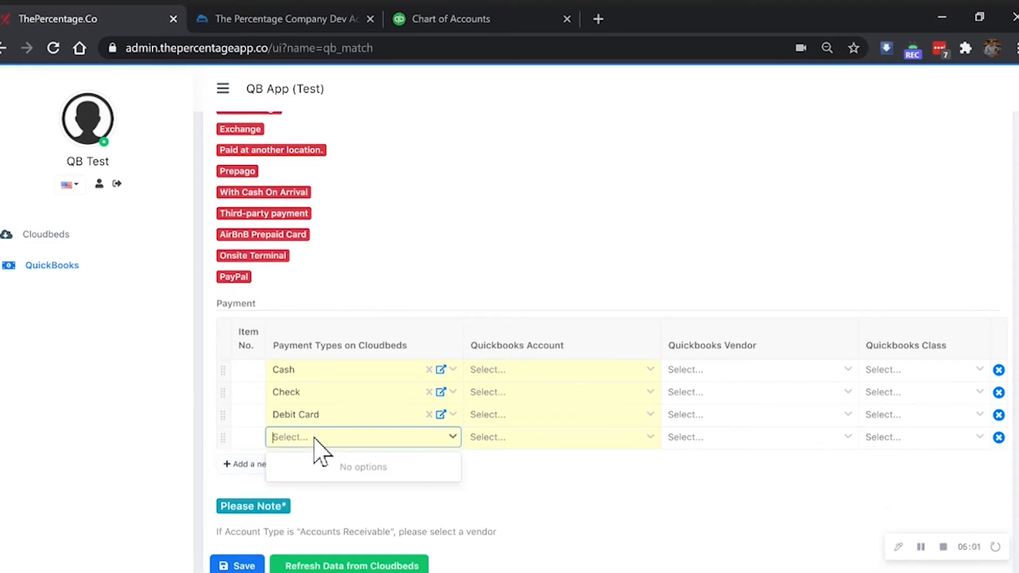
{"action": "left_click", "coordinate": [337, 468]}
{"action": "scroll", "coordinate": [260, 481], "scroll_direction": "down", "scroll_amount": 1}
{"action": "left_click", "coordinate": [259, 448]}
{"action": "left_click", "coordinate": [323, 440]}
{"action": "left_click", "coordinate": [329, 470]}
{"action": "scroll", "coordinate": [287, 478], "scroll_direction": "down", "scroll_amount": 1}
{"action": "left_click", "coordinate": [291, 451]}
{"action": "left_click", "coordinate": [321, 441]}
{"action": "left_click", "coordinate": [332, 471]}
Step: Add Exchange, Paid at another location., Prepago and With Cash On Arrival payment rows
{"action": "scroll", "coordinate": [297, 485], "scroll_direction": "down", "scroll_amount": 1}
{"action": "left_click", "coordinate": [290, 449]}
{"action": "left_click", "coordinate": [312, 449]}
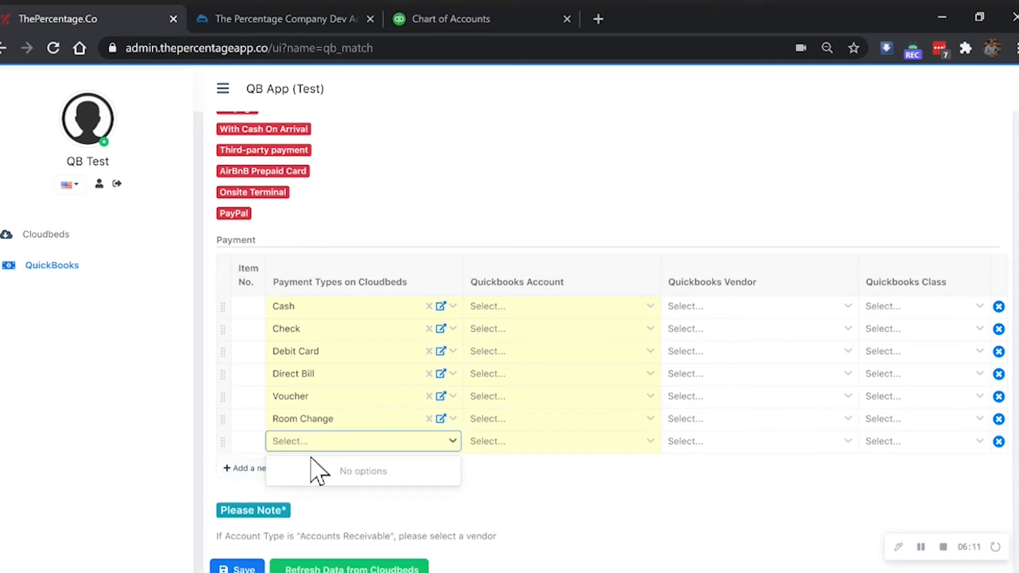
{"action": "left_click", "coordinate": [318, 472]}
{"action": "scroll", "coordinate": [259, 477], "scroll_direction": "down", "scroll_amount": 1}
{"action": "left_click", "coordinate": [287, 448]}
{"action": "left_click", "coordinate": [313, 443]}
{"action": "left_click", "coordinate": [323, 473]}
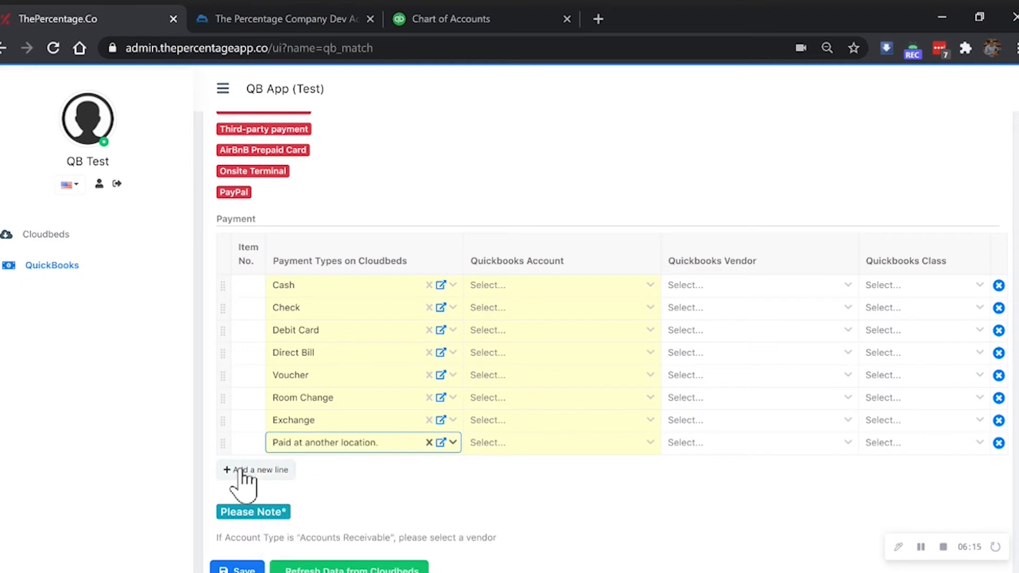
{"action": "scroll", "coordinate": [240, 481], "scroll_direction": "down", "scroll_amount": 1}
{"action": "left_click", "coordinate": [247, 455]}
{"action": "left_click", "coordinate": [322, 448]}
{"action": "left_click", "coordinate": [327, 478]}
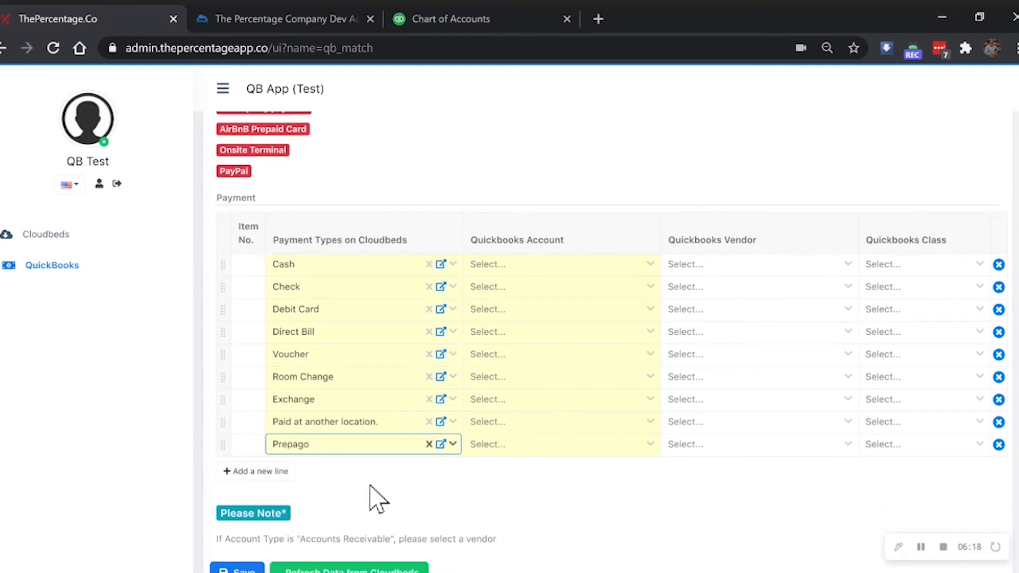
{"action": "left_click", "coordinate": [276, 471]}
{"action": "left_click", "coordinate": [333, 451]}
{"action": "left_click", "coordinate": [344, 476]}
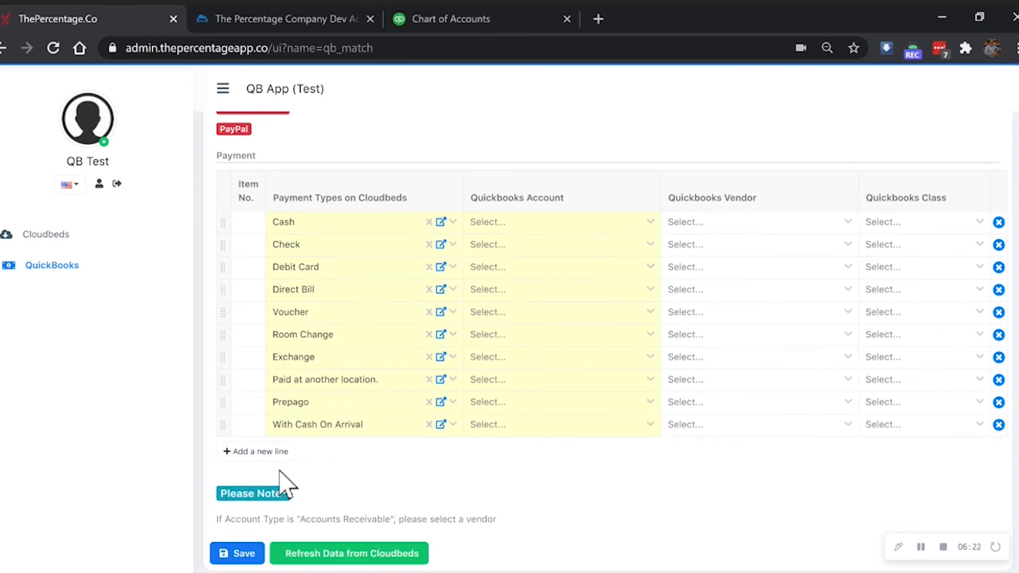
{"action": "left_click", "coordinate": [522, 224]}
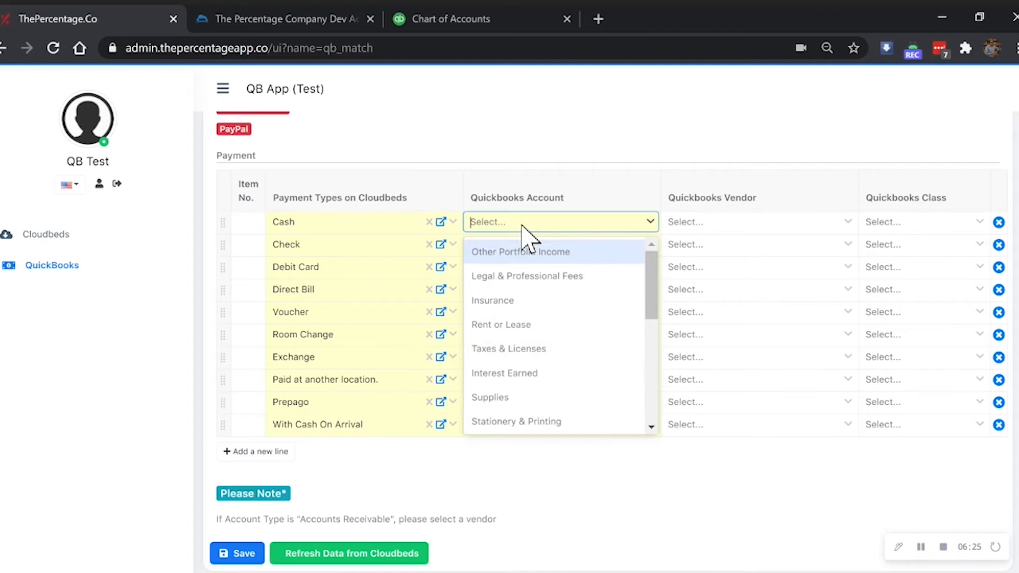
Step: Map Cash, Check and Debit Card to Accounts Receivable (A/R)
{"action": "type", "text": "acc"}
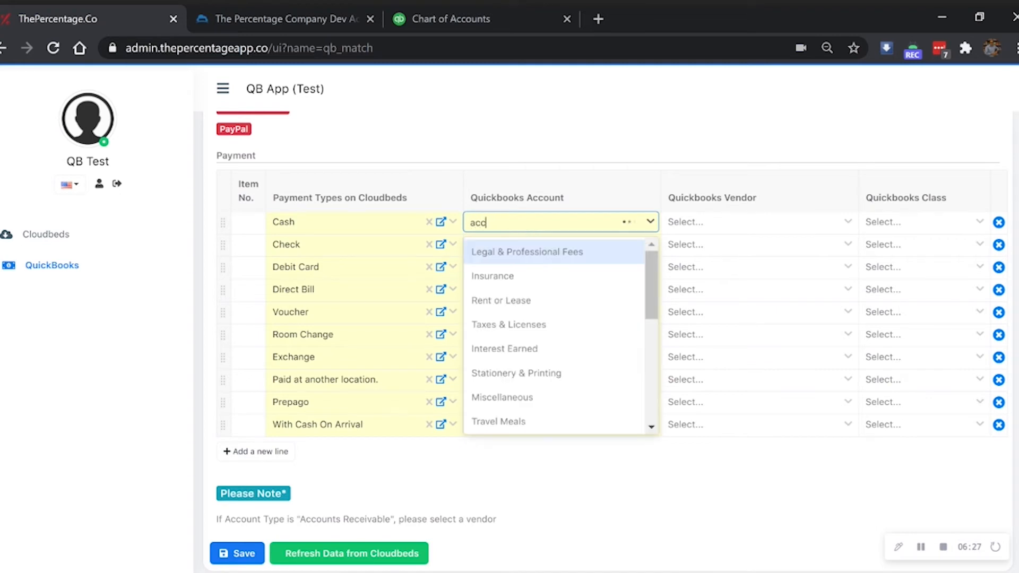
{"action": "type", "text": "ounts"}
{"action": "scroll", "coordinate": [524, 238], "scroll_direction": "up", "scroll_amount": 2}
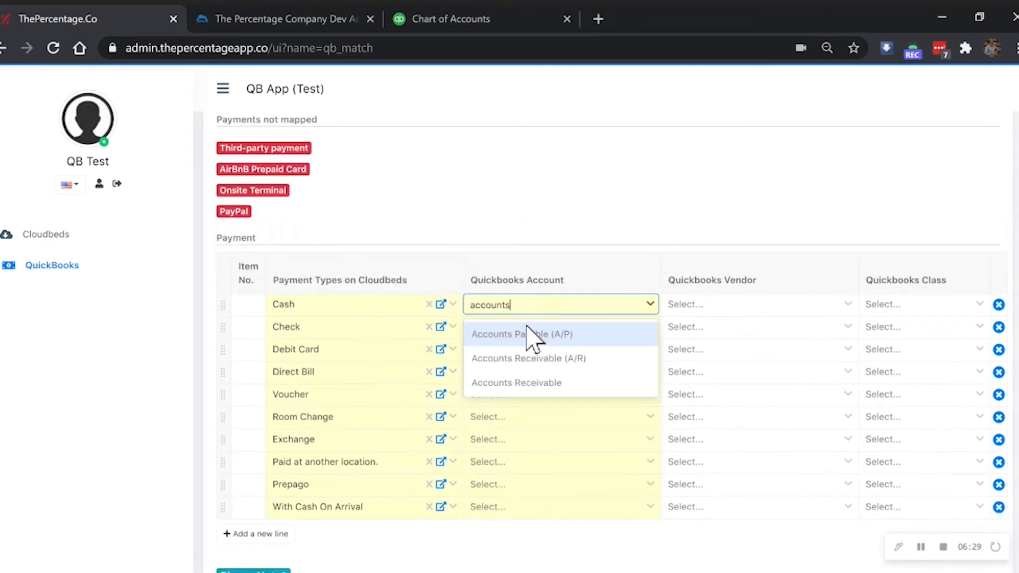
{"action": "left_click", "coordinate": [555, 359]}
{"action": "left_click", "coordinate": [518, 331]}
{"action": "type", "text": "acc"}
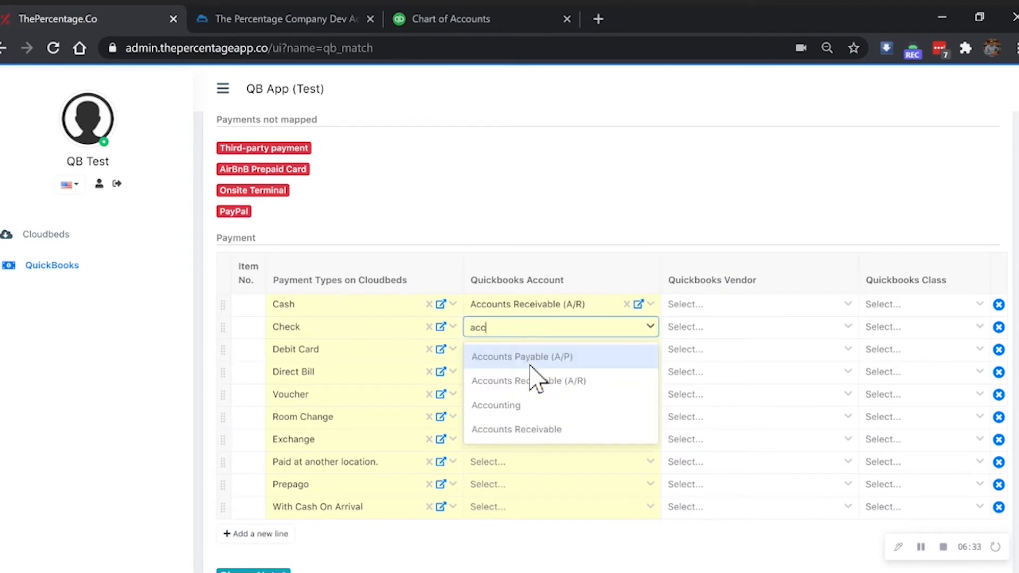
{"action": "left_click", "coordinate": [539, 380]}
{"action": "left_click", "coordinate": [507, 349]}
{"action": "type", "text": "acc"}
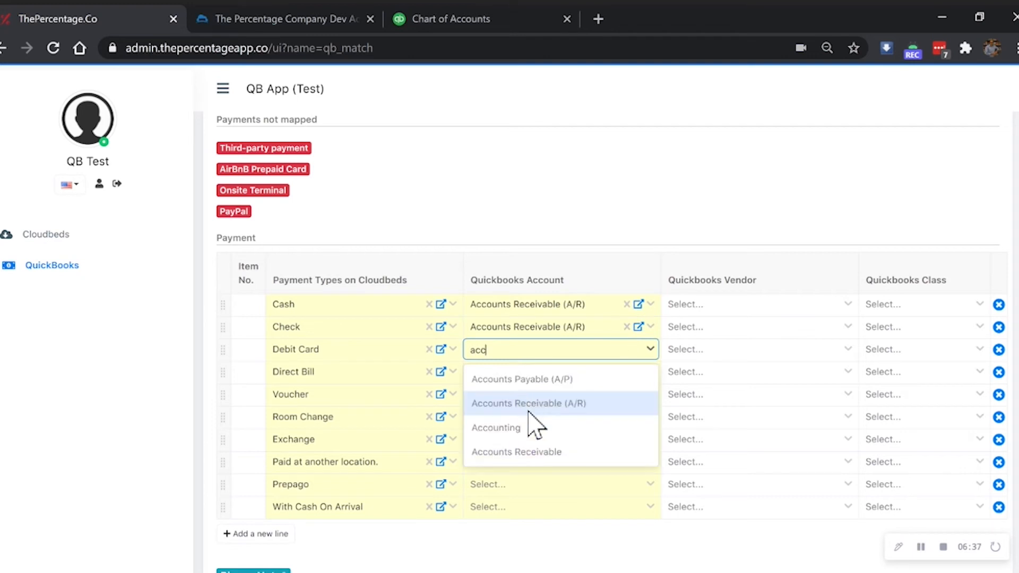
{"action": "left_click", "coordinate": [531, 404]}
Step: Map Direct Bill, Voucher and Room Change to Accounts Receivable (A/R)
{"action": "left_click", "coordinate": [513, 372]}
{"action": "type", "text": "acc"}
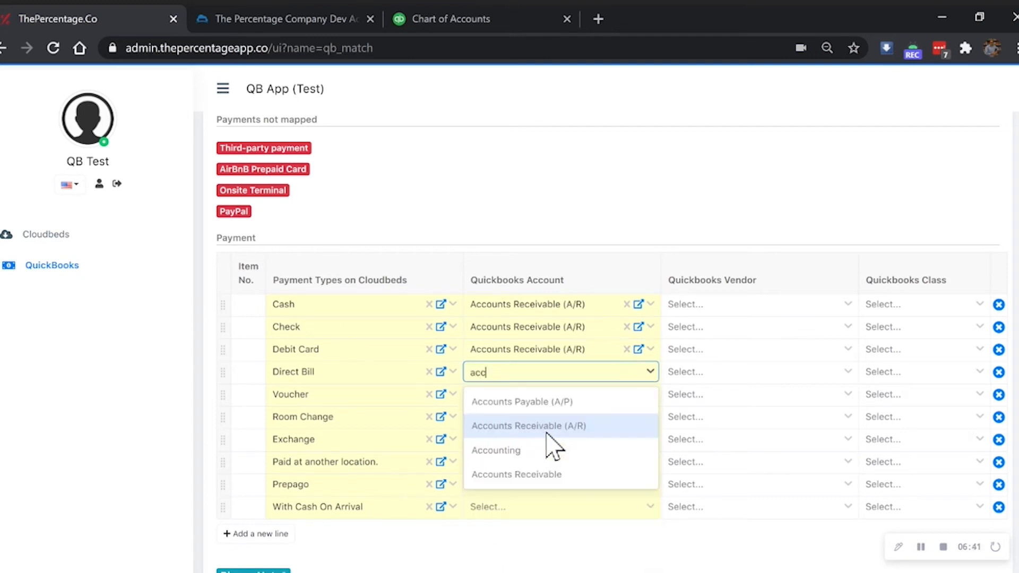
{"action": "left_click", "coordinate": [547, 429]}
{"action": "left_click", "coordinate": [528, 395]}
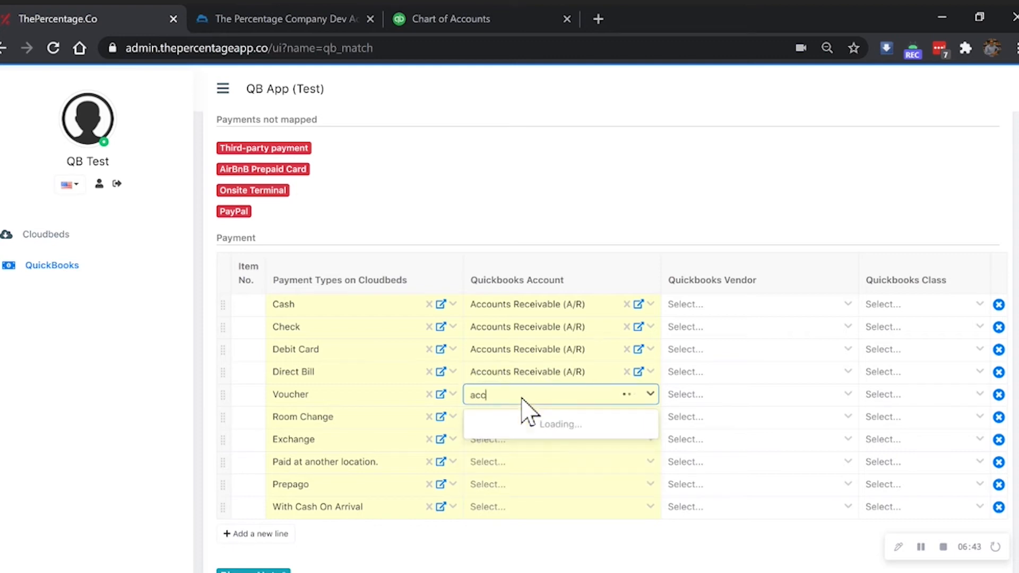
{"action": "type", "text": "acc"}
{"action": "left_click", "coordinate": [534, 449]}
{"action": "left_click", "coordinate": [502, 419]}
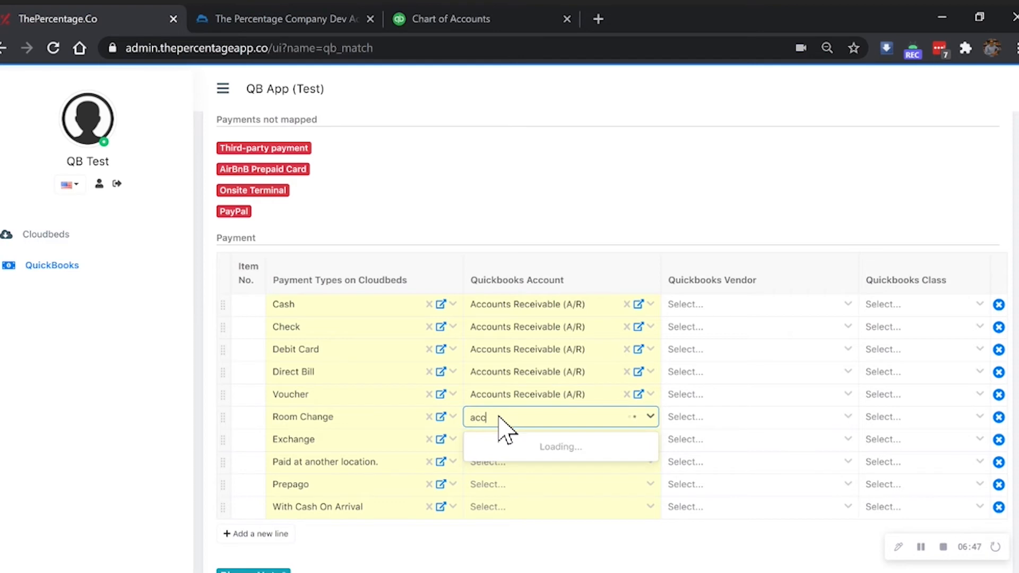
{"action": "left_click", "coordinate": [540, 470]}
Step: Map Paid at another location., Prepago and With Cash On Arrival to A/R; Exchange lands on A/P
{"action": "left_click", "coordinate": [504, 438]}
{"action": "type", "text": "acc"}
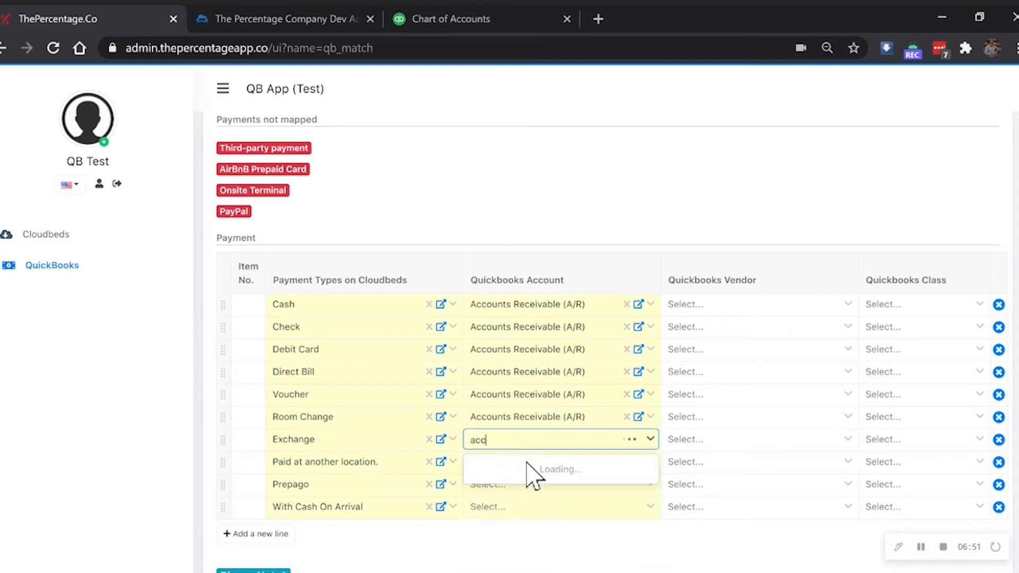
{"action": "left_click", "coordinate": [528, 471]}
{"action": "left_click", "coordinate": [514, 464]}
{"action": "type", "text": "acc"}
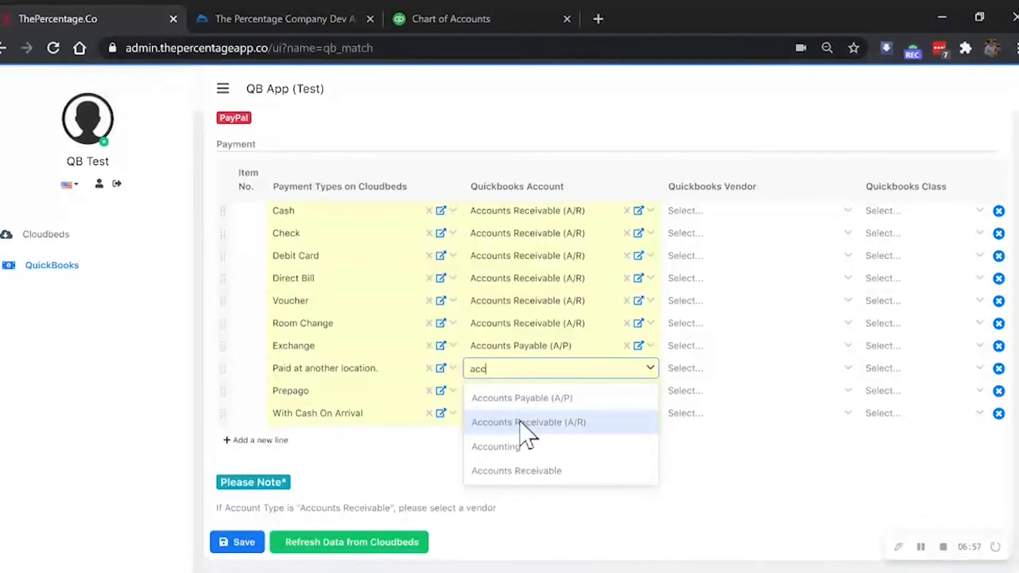
{"action": "left_click", "coordinate": [522, 424]}
{"action": "left_click", "coordinate": [502, 391]}
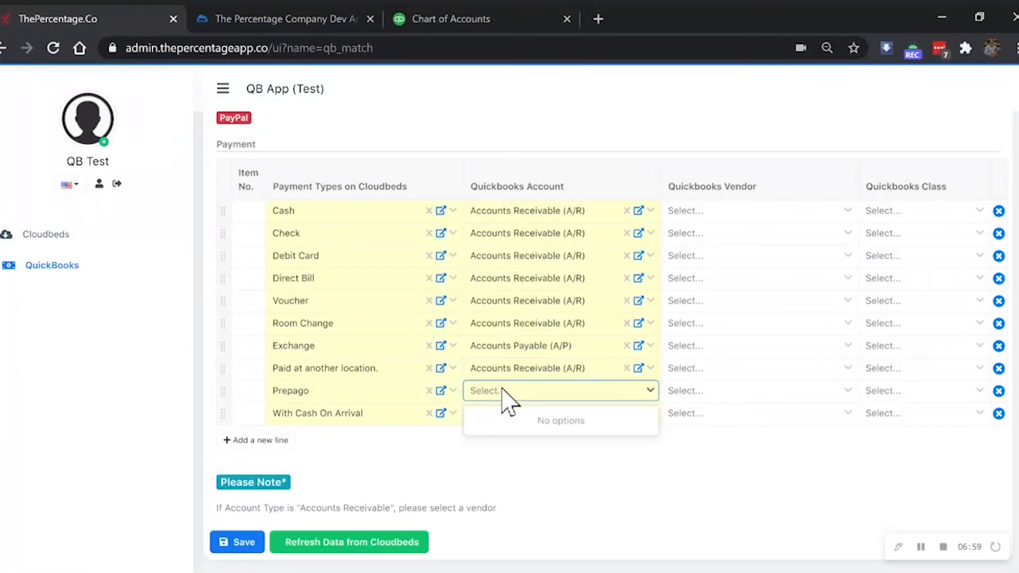
{"action": "type", "text": "acc"}
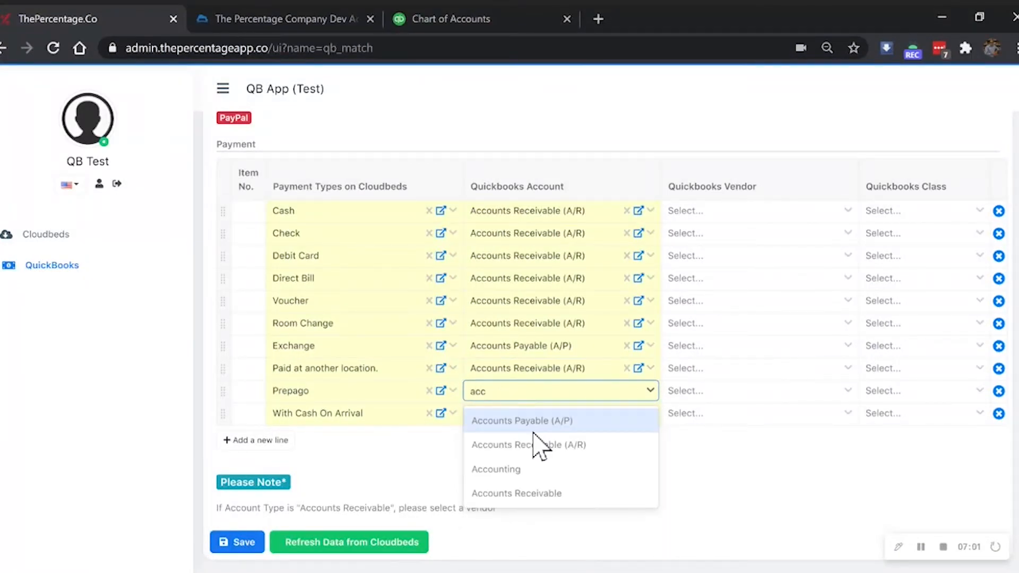
{"action": "left_click", "coordinate": [535, 445]}
{"action": "left_click", "coordinate": [504, 419]}
{"action": "type", "text": "acc"}
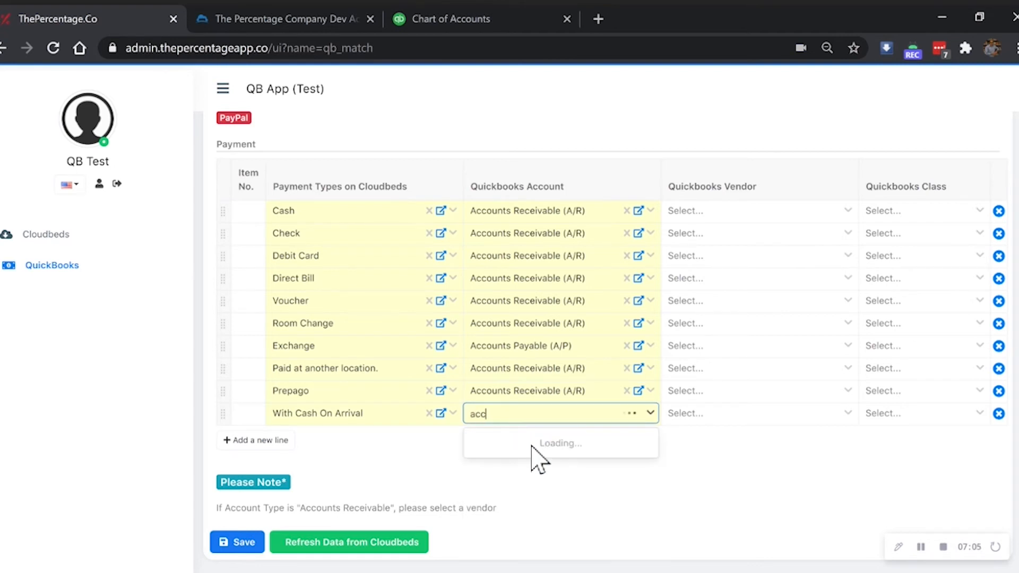
{"action": "left_click", "coordinate": [537, 469]}
Step: Replace Exchange's Accounts Payable (A/P) mapping with Accounts Receivable (A/R)
{"action": "scroll", "coordinate": [425, 318], "scroll_direction": "up", "scroll_amount": 2}
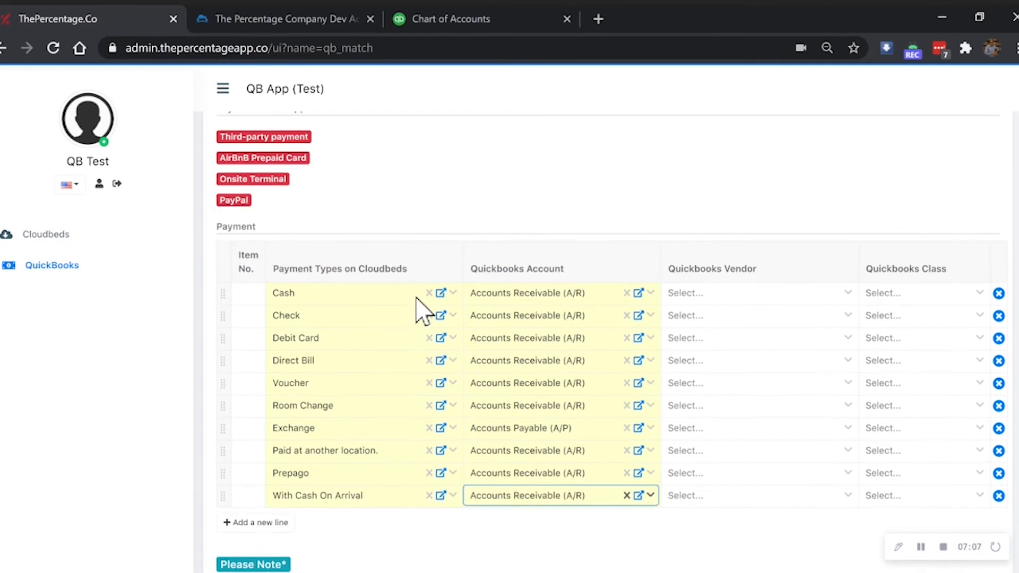
{"action": "left_click", "coordinate": [627, 428]}
{"action": "type", "text": "acc"}
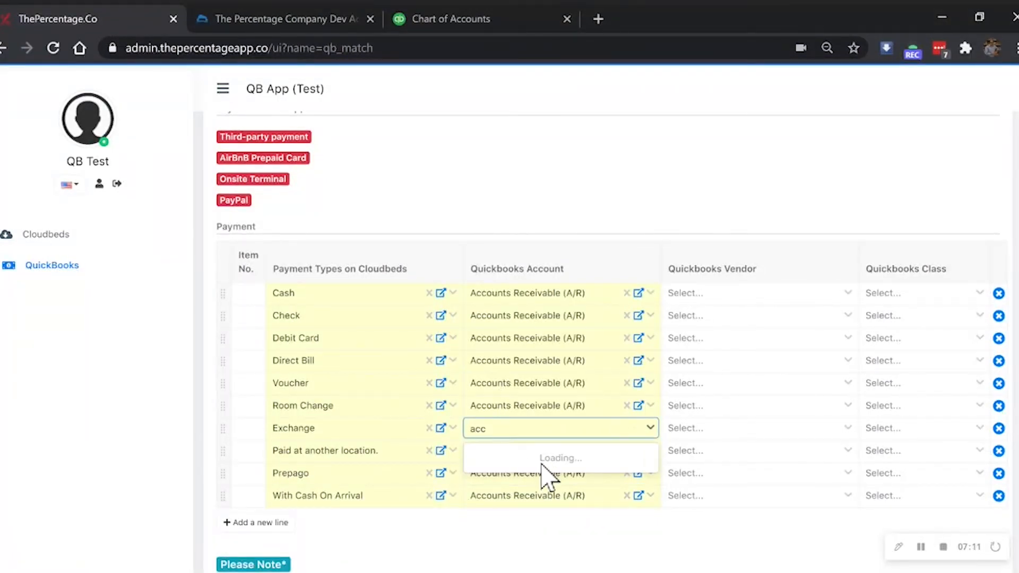
{"action": "left_click", "coordinate": [546, 483]}
{"action": "scroll", "coordinate": [399, 329], "scroll_direction": "up", "scroll_amount": 2}
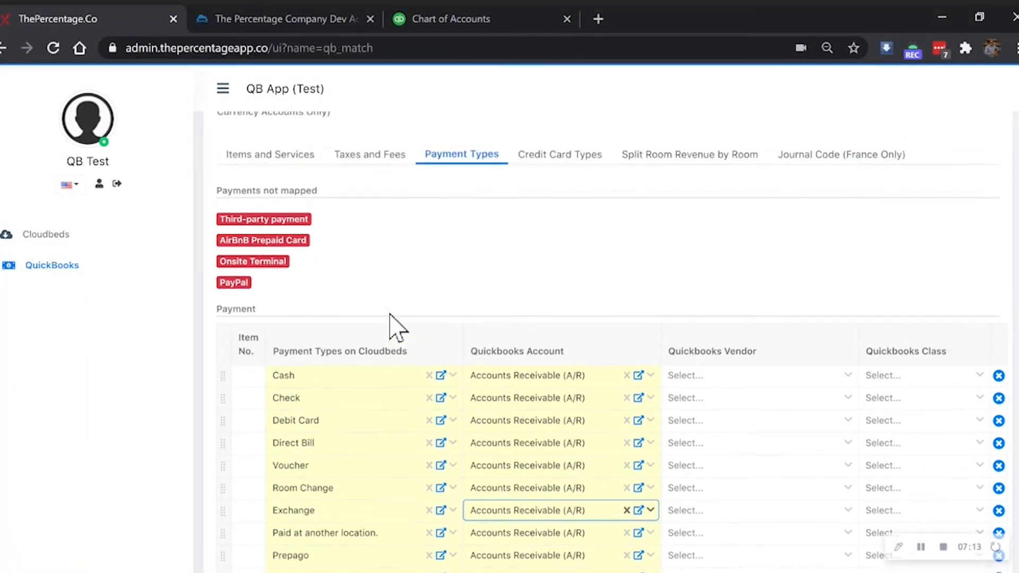
{"action": "scroll", "coordinate": [391, 321], "scroll_direction": "down", "scroll_amount": 3}
Step: Add four payment rows: Third-party payment, AirBnB Prepaid Card, Onsite Terminal and PayPal
{"action": "left_click", "coordinate": [282, 440]}
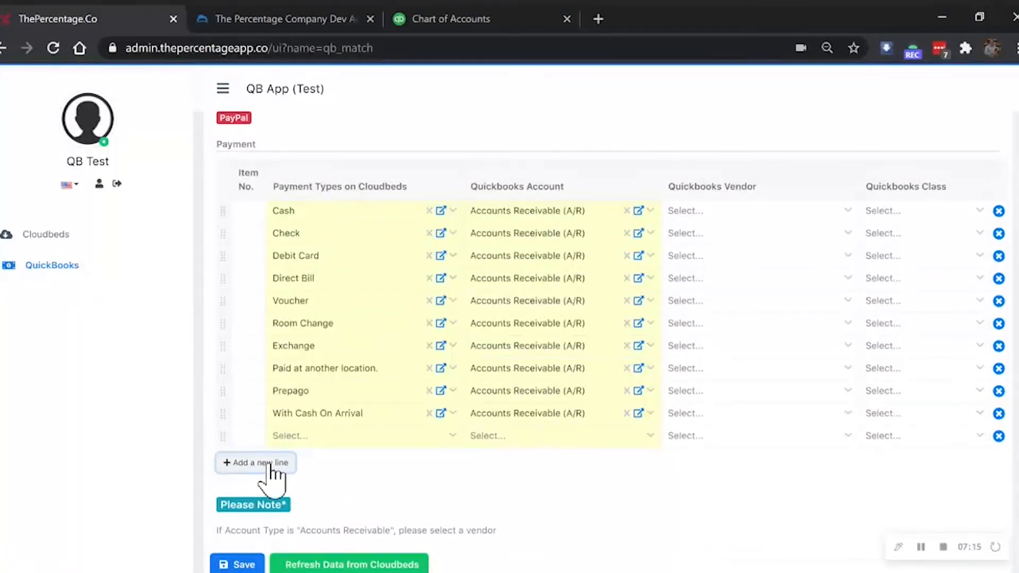
{"action": "left_click", "coordinate": [269, 464]}
{"action": "left_click", "coordinate": [271, 484]}
{"action": "left_click", "coordinate": [272, 505]}
{"action": "left_click", "coordinate": [338, 436]}
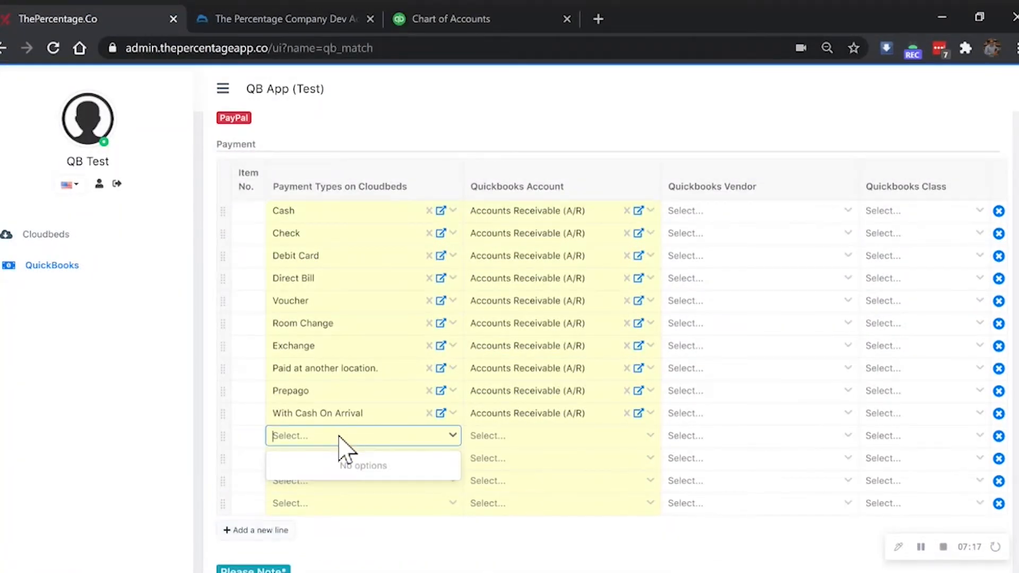
{"action": "type", "text": "acc"}
{"action": "left_click", "coordinate": [338, 464]}
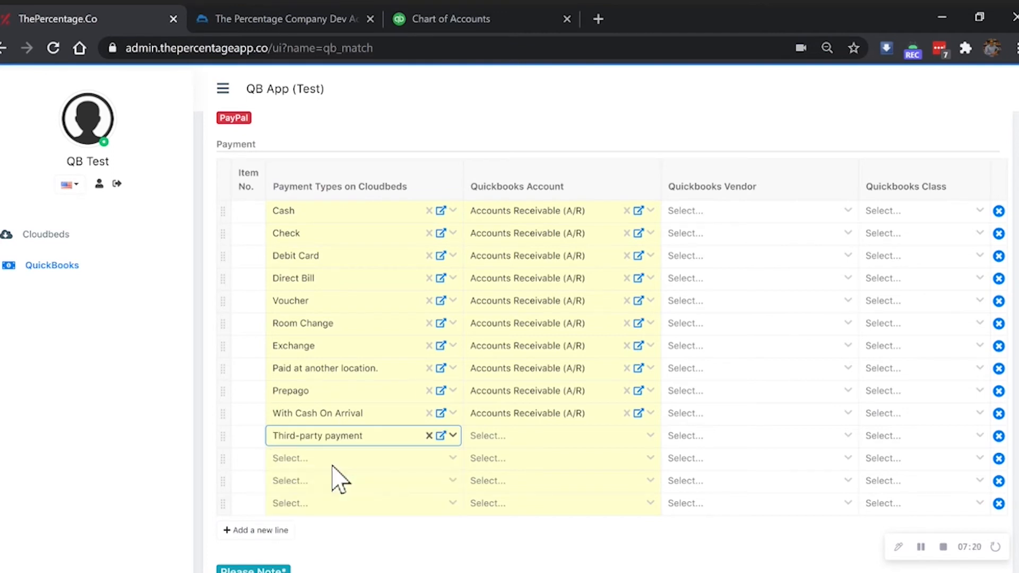
{"action": "left_click", "coordinate": [307, 458]}
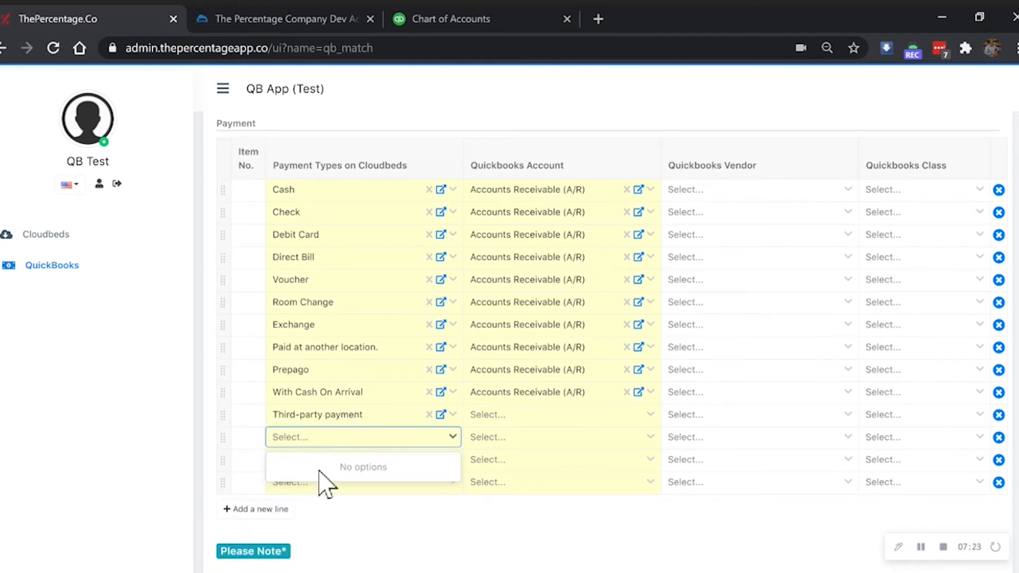
{"action": "left_click", "coordinate": [319, 467]}
{"action": "left_click", "coordinate": [313, 480]}
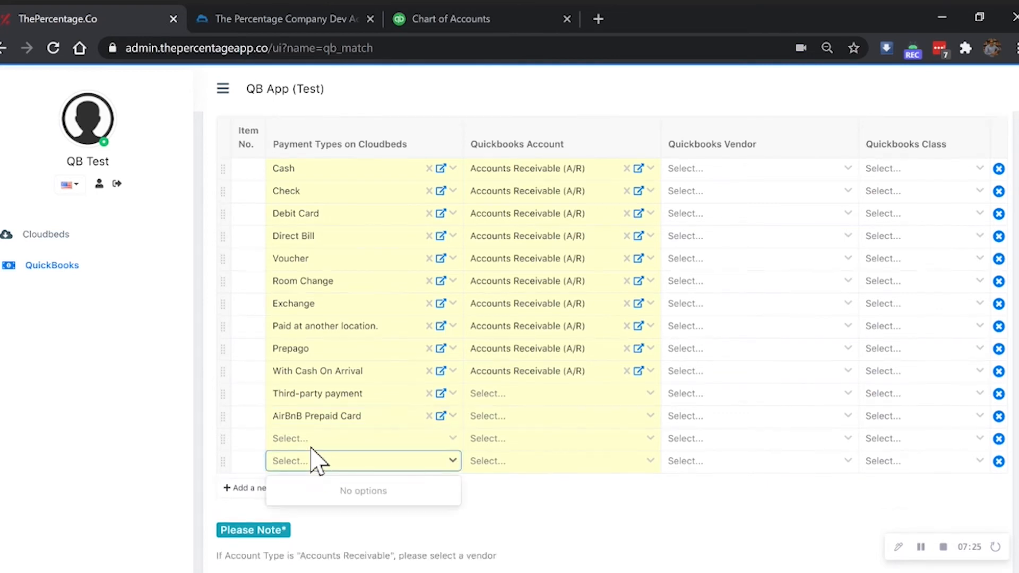
{"action": "left_click", "coordinate": [319, 489]}
{"action": "left_click", "coordinate": [325, 440]}
{"action": "left_click", "coordinate": [323, 423]}
{"action": "left_click", "coordinate": [329, 446]}
Step: Map Third-party payment and AirBnB Prepaid Card to Accounts Receivable (A/R)
{"action": "left_click", "coordinate": [511, 374]}
{"action": "type", "text": "acc"}
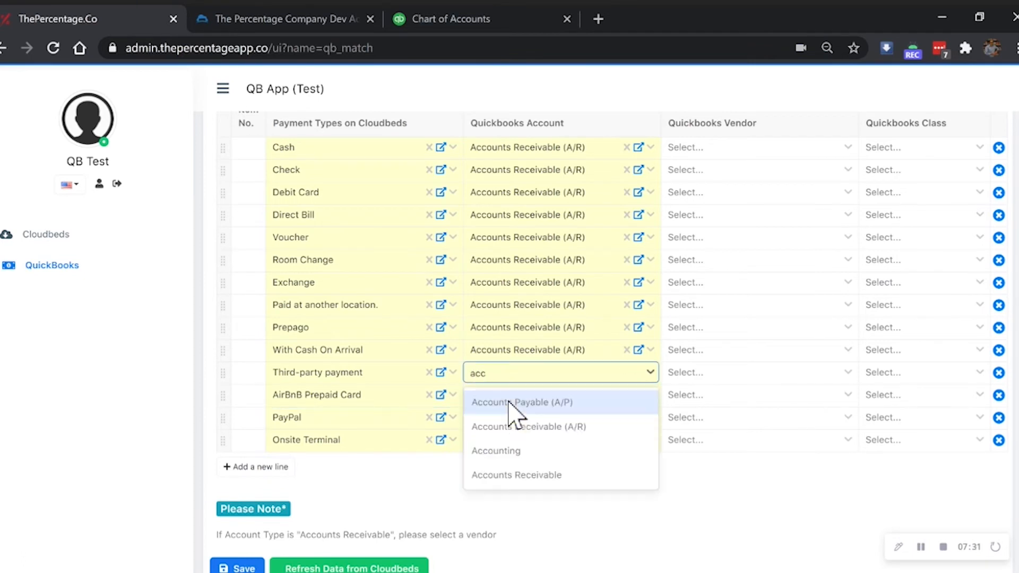
{"action": "left_click", "coordinate": [522, 424]}
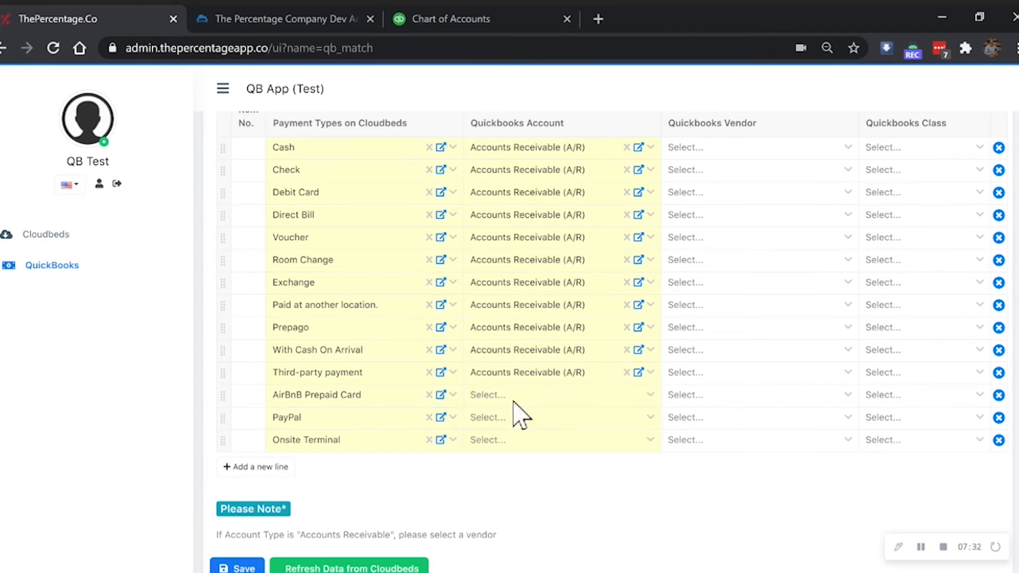
{"action": "left_click", "coordinate": [510, 397]}
{"action": "type", "text": "acc"}
{"action": "left_click", "coordinate": [533, 449]}
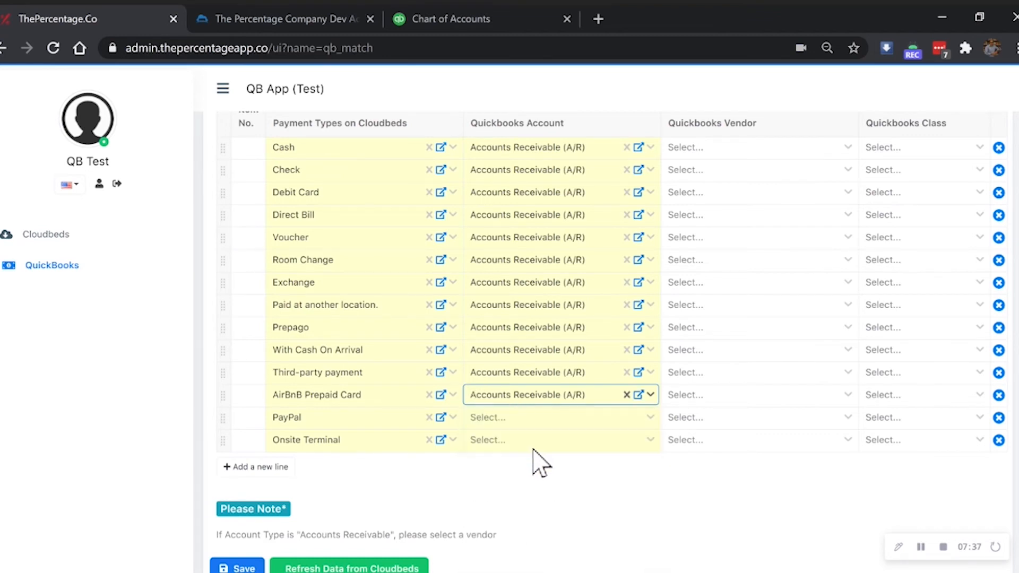
Step: Map PayPal (correcting it from A/P) and Onsite Terminal to Accounts Receivable (A/R)
{"action": "left_click", "coordinate": [507, 420]}
{"action": "type", "text": "acc"}
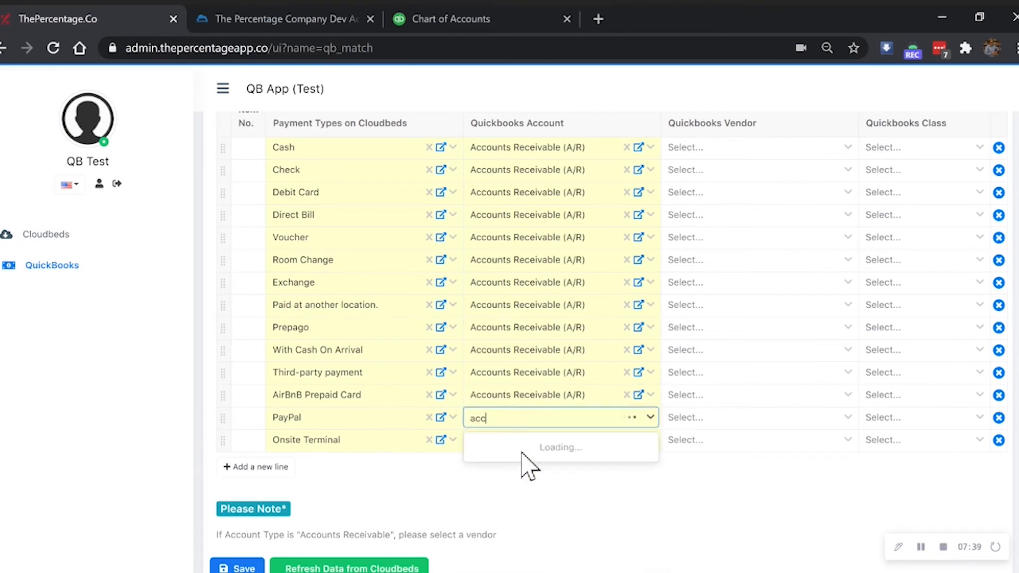
{"action": "left_click", "coordinate": [523, 452]}
{"action": "double_click", "coordinate": [515, 440]}
{"action": "left_click", "coordinate": [507, 420]}
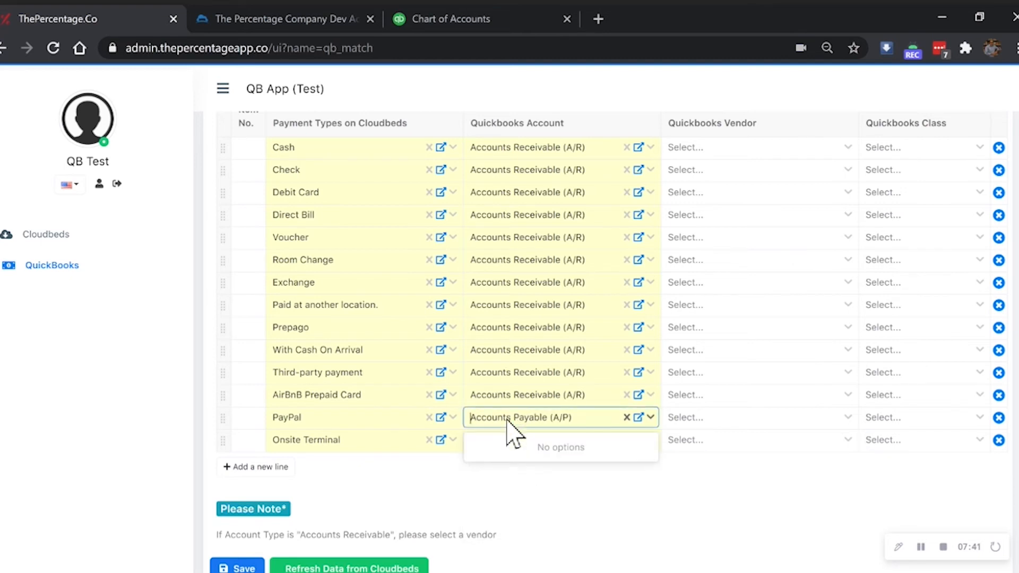
{"action": "left_click", "coordinate": [627, 417]}
{"action": "type", "text": "a"}
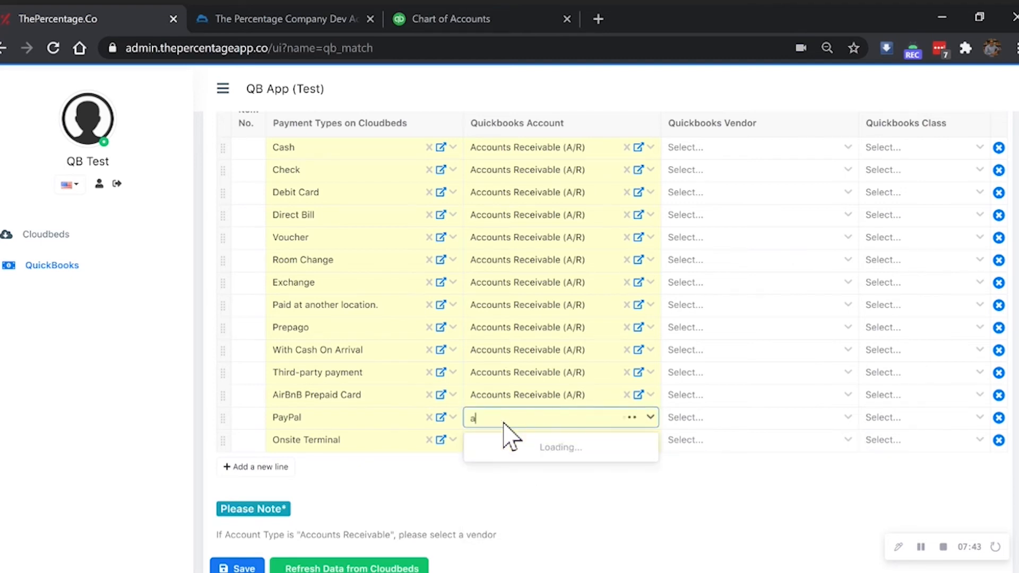
{"action": "type", "text": "cc"}
{"action": "left_click", "coordinate": [523, 471]}
{"action": "left_click", "coordinate": [518, 444]}
{"action": "type", "text": "acc"}
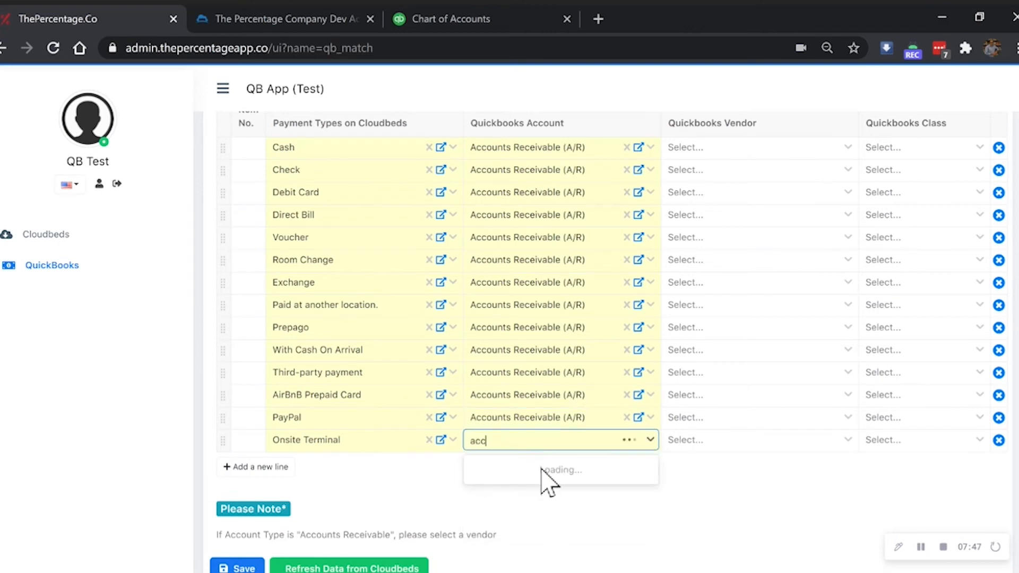
{"action": "left_click", "coordinate": [539, 493]}
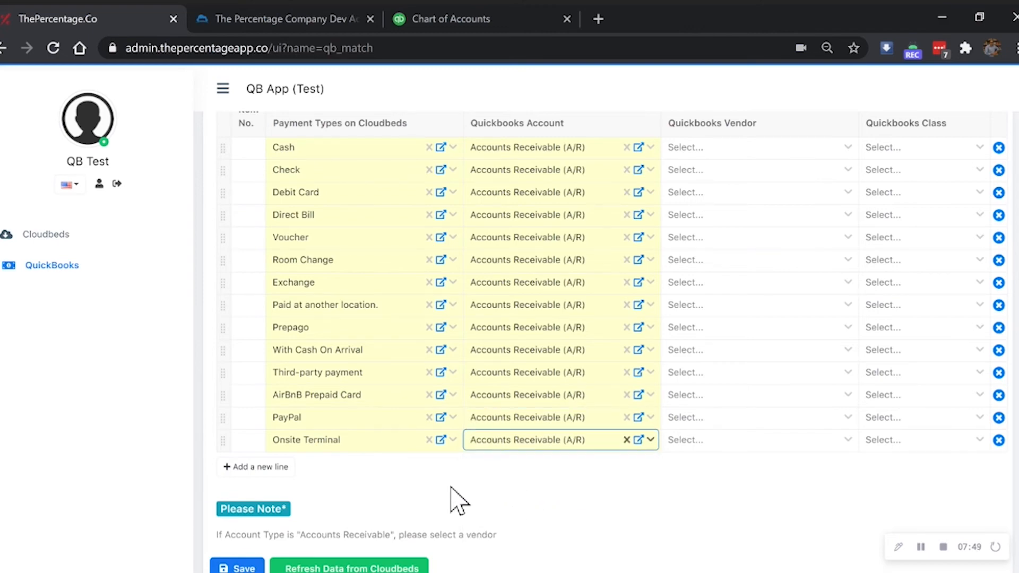
{"action": "scroll", "coordinate": [475, 419], "scroll_direction": "up", "scroll_amount": 3}
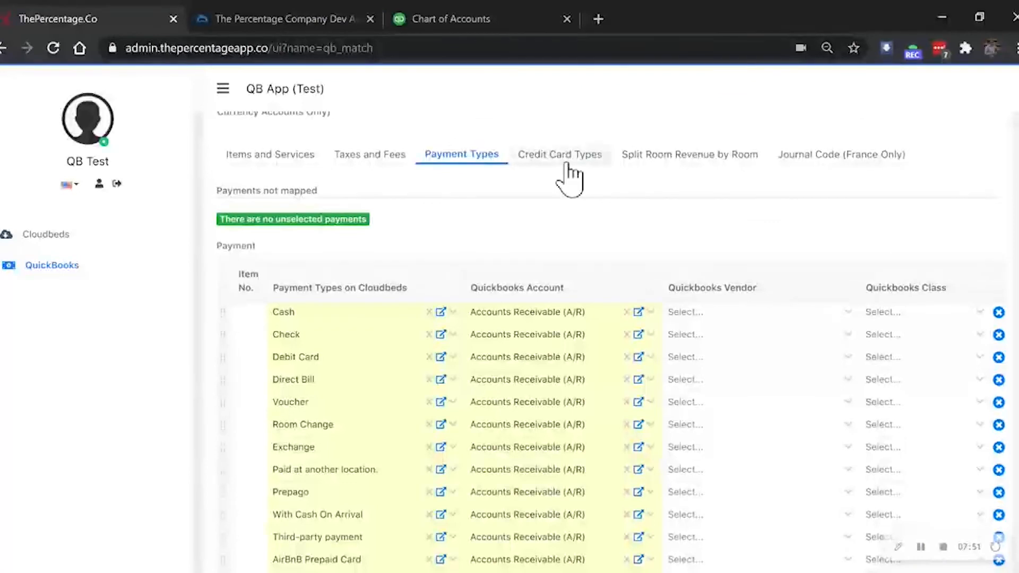
Step: In Credit Card Types, replace the generic card's Rent or Lease account with Credit Card
{"action": "left_click", "coordinate": [563, 169]}
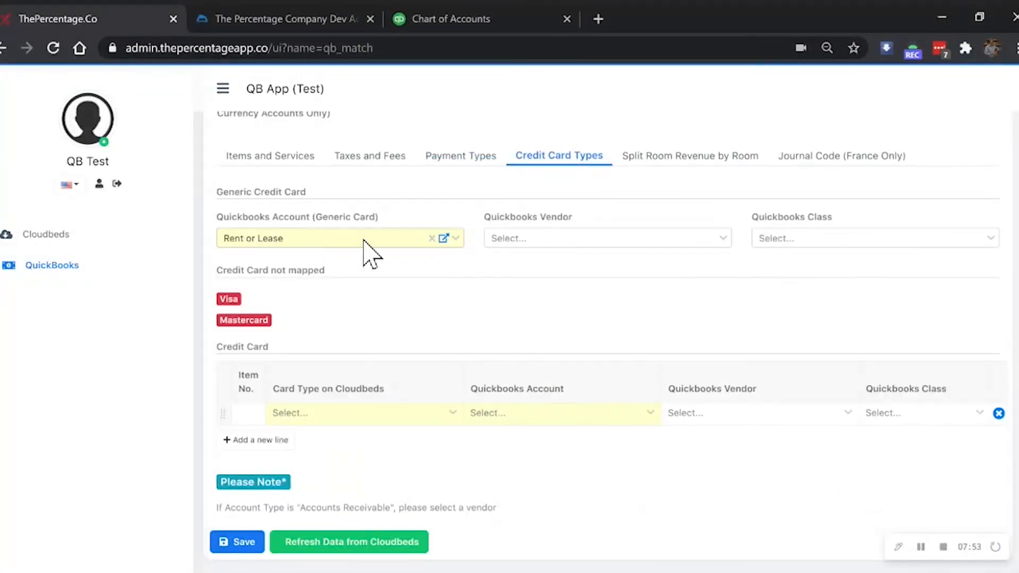
{"action": "left_click", "coordinate": [432, 238]}
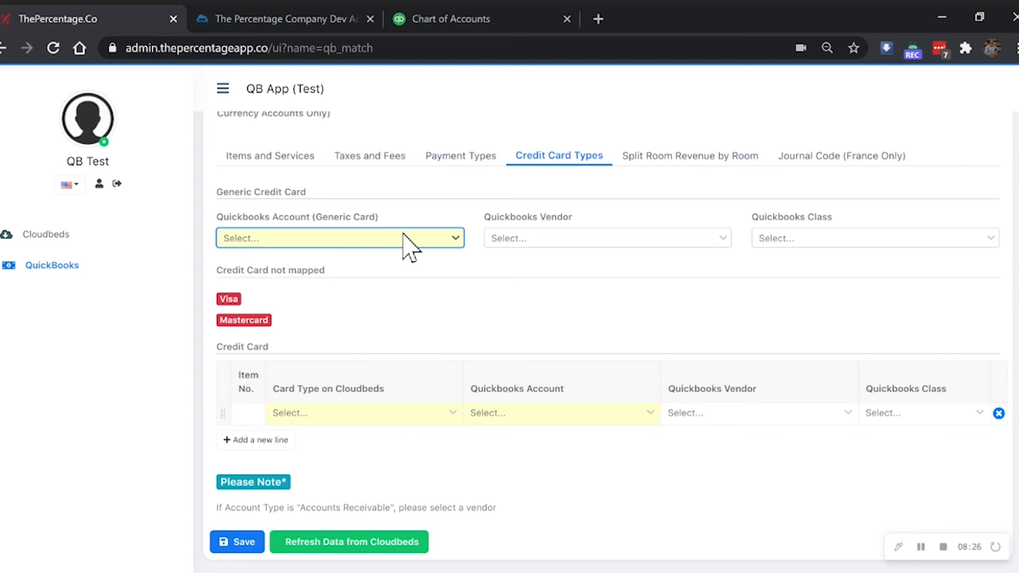
{"action": "left_click", "coordinate": [329, 244]}
{"action": "type", "text": "cred"}
{"action": "left_click", "coordinate": [330, 270]}
Step: Add Visa and Mastercard card rows mapped to the Visa and Mastercard accounts
{"action": "left_click", "coordinate": [388, 418]}
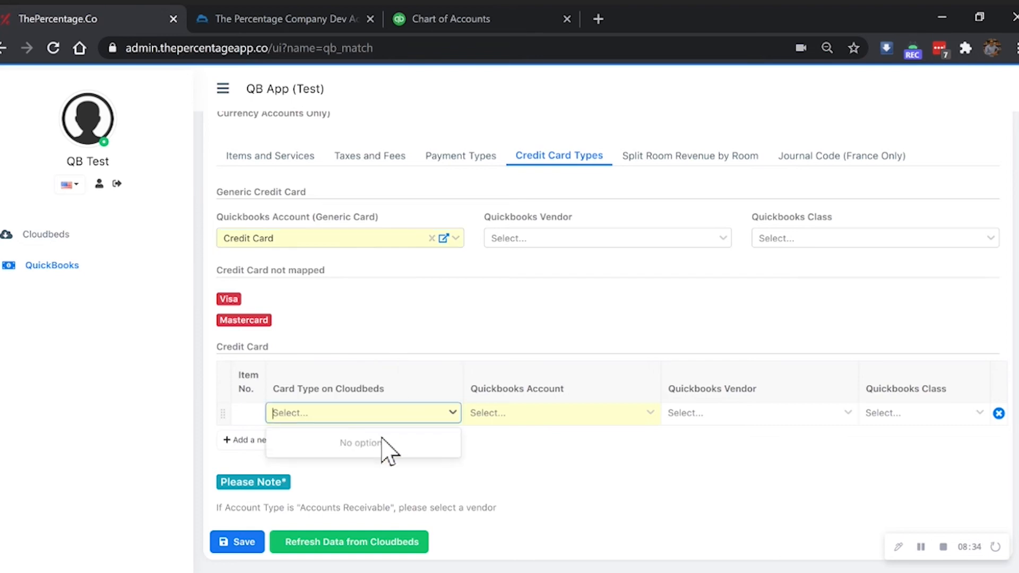
{"action": "left_click", "coordinate": [317, 442]}
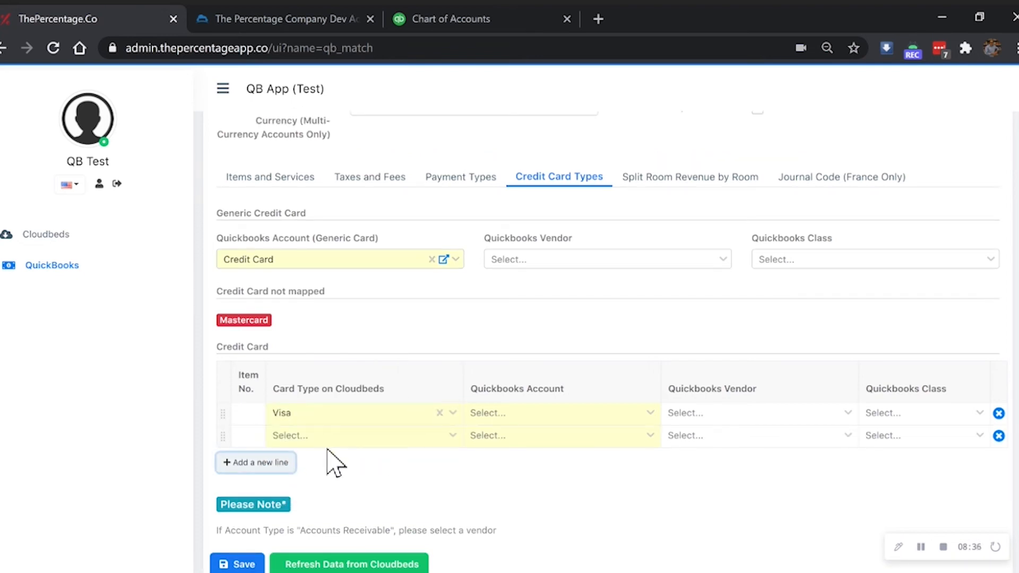
{"action": "left_click", "coordinate": [336, 444]}
{"action": "left_click", "coordinate": [346, 468]}
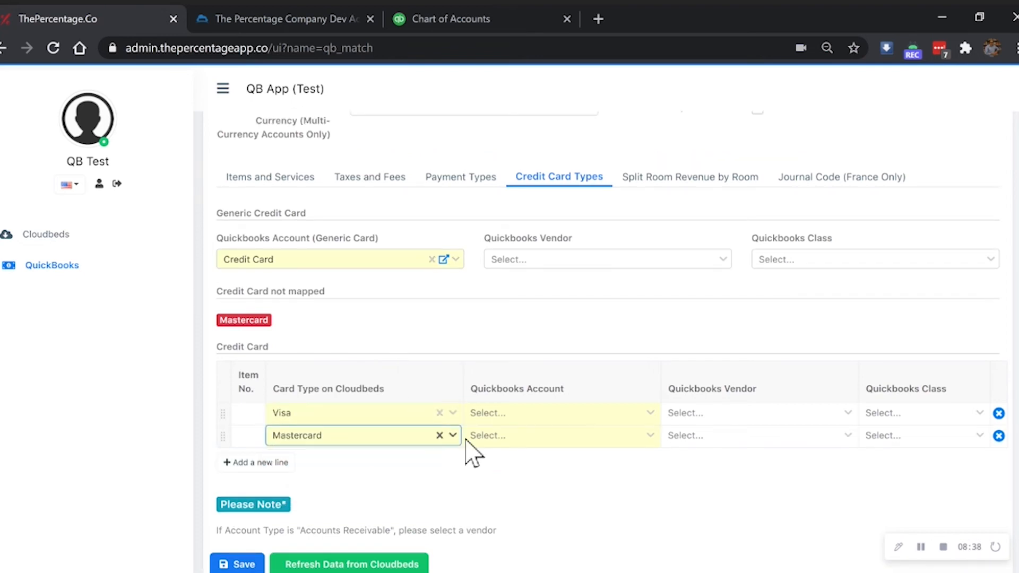
{"action": "left_click", "coordinate": [529, 415]}
{"action": "type", "text": "visa"}
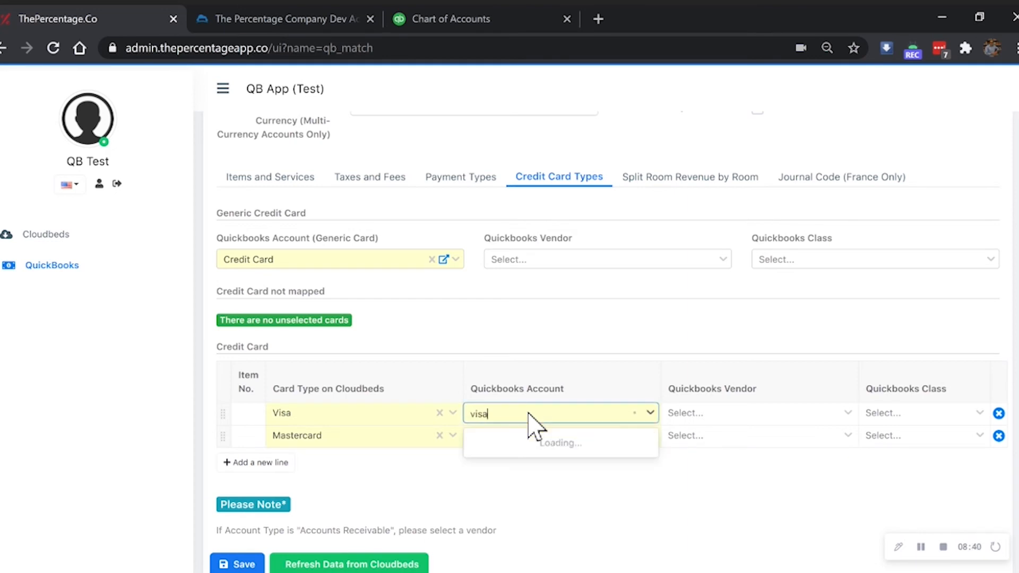
{"action": "left_click", "coordinate": [539, 443]}
{"action": "left_click", "coordinate": [516, 437]}
{"action": "type", "text": "m"}
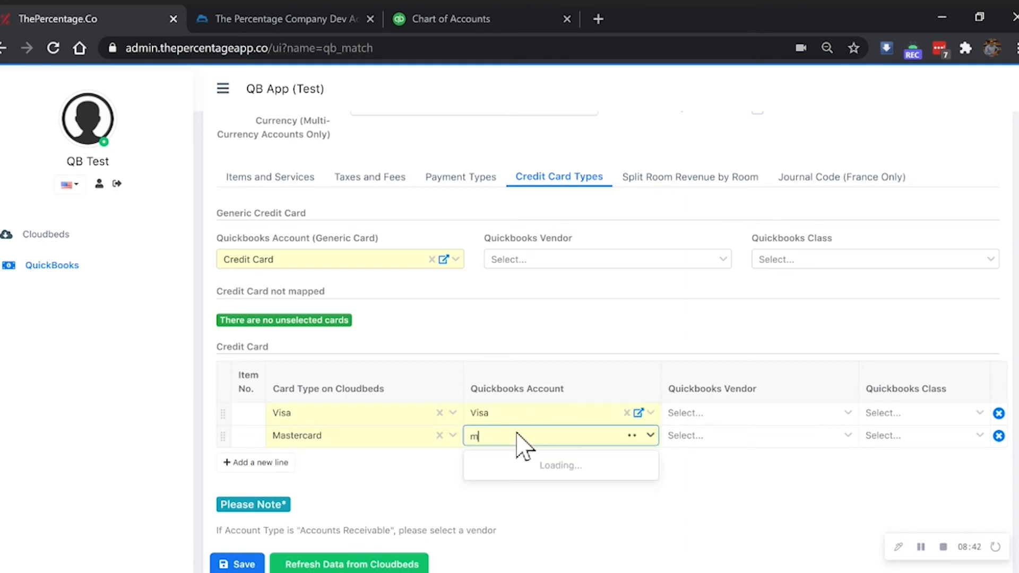
{"action": "type", "text": "aster"}
{"action": "left_click", "coordinate": [524, 474]}
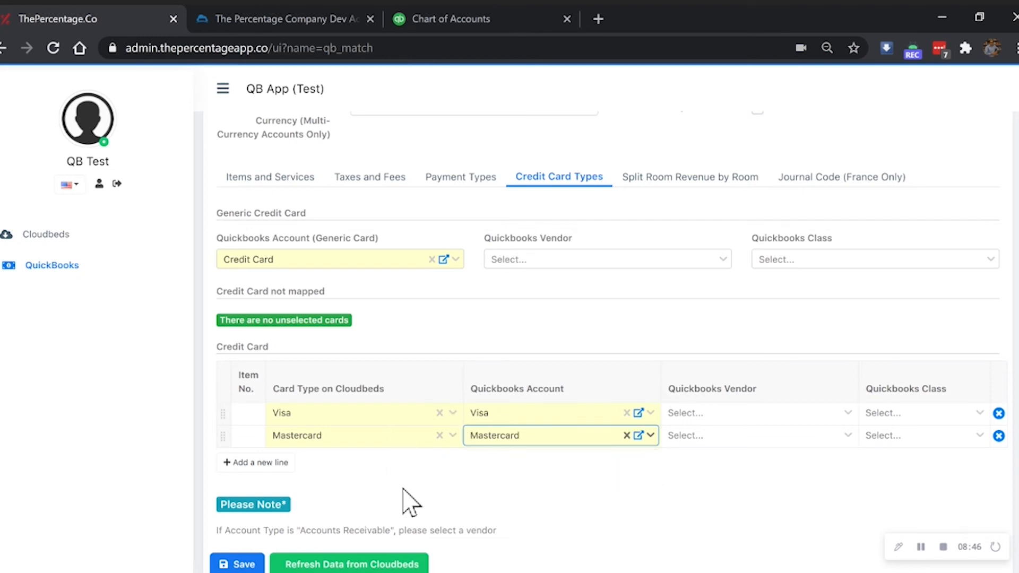
{"action": "left_click", "coordinate": [449, 484]}
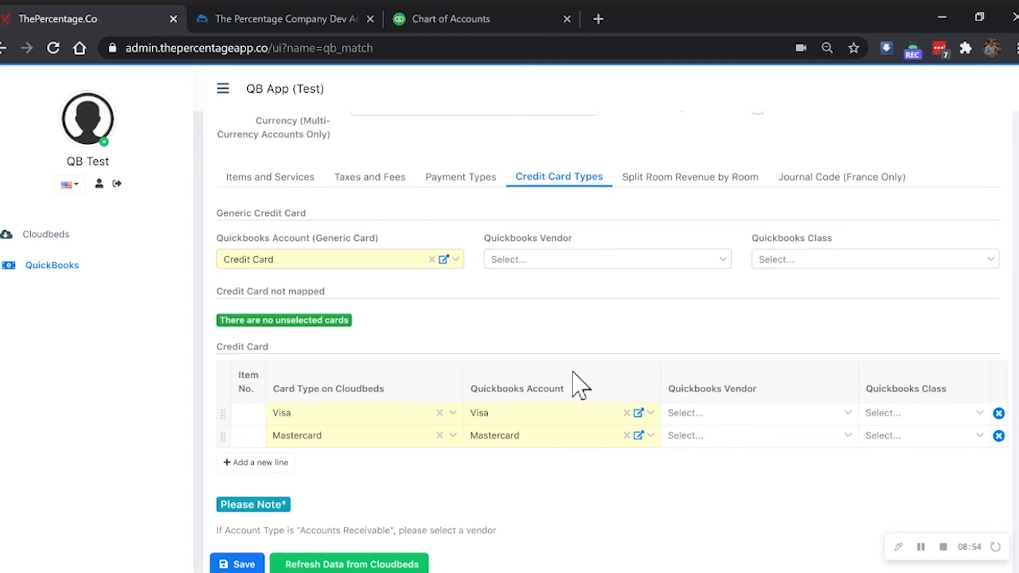
{"action": "scroll", "coordinate": [567, 372], "scroll_direction": "down", "scroll_amount": 1}
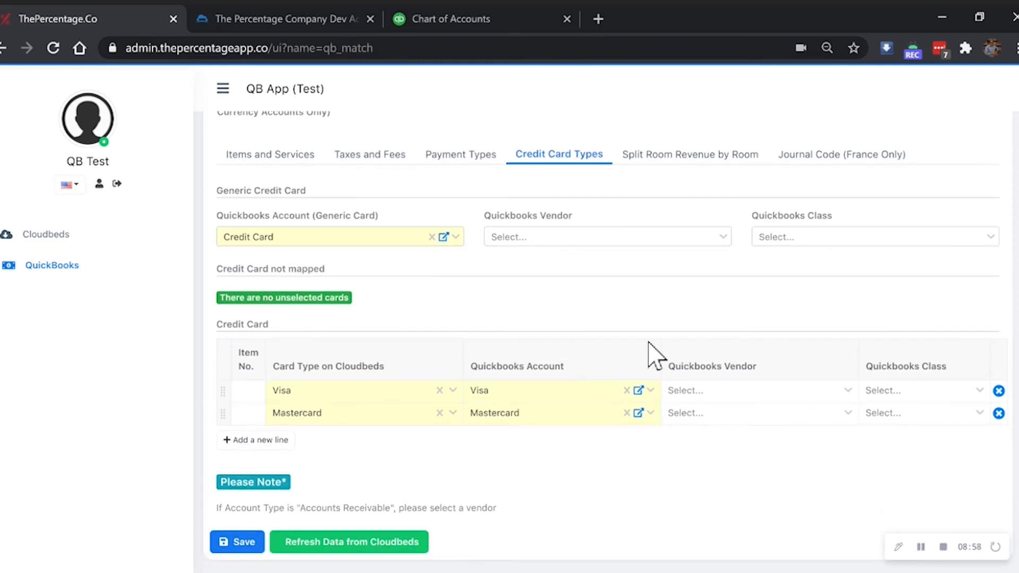
Step: Save the QuickBooks matching changes and recheck the Taxes and Fees, Payment and Credit Card mappings
{"action": "left_click", "coordinate": [241, 547]}
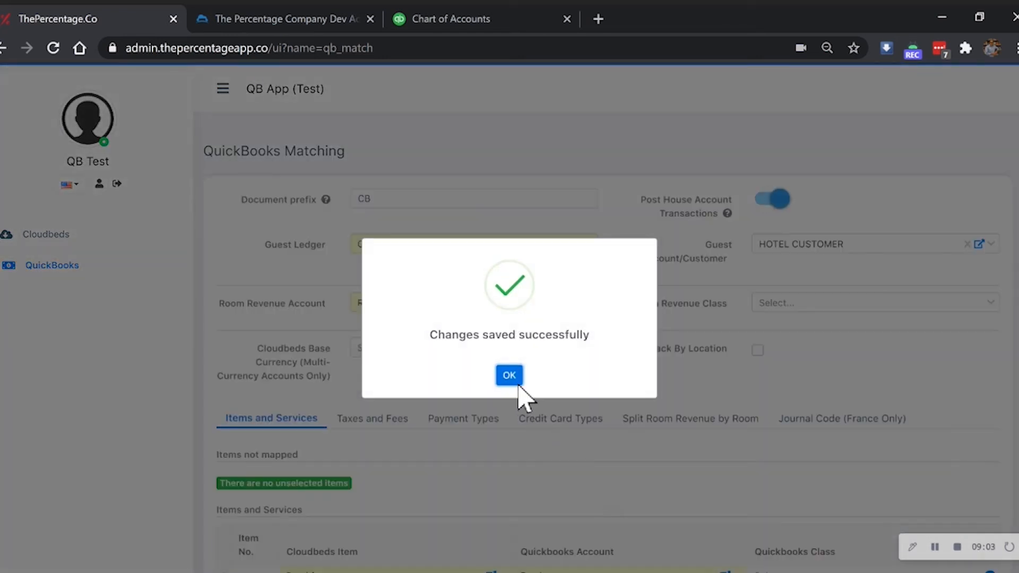
{"action": "left_click", "coordinate": [518, 383]}
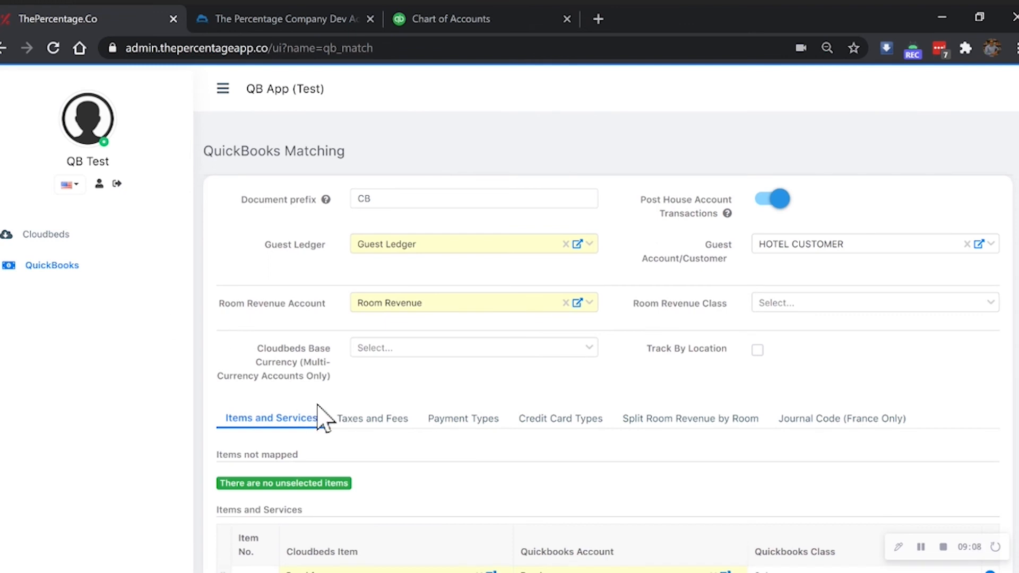
{"action": "left_click", "coordinate": [362, 419]}
{"action": "left_click_drag", "start_coordinate": [239, 484], "coordinate": [368, 484]}
{"action": "left_click", "coordinate": [460, 422]}
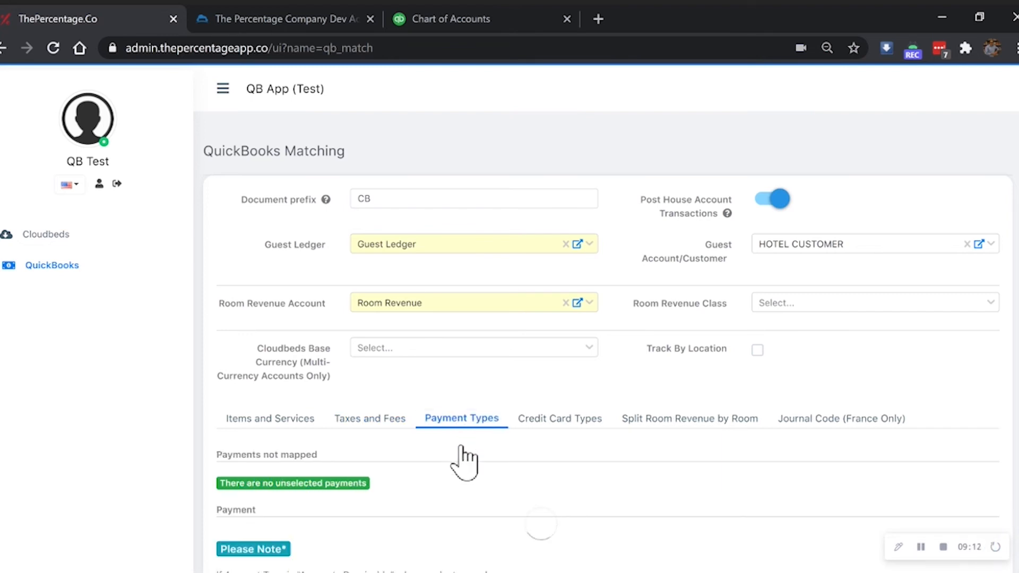
{"action": "left_click", "coordinate": [552, 423]}
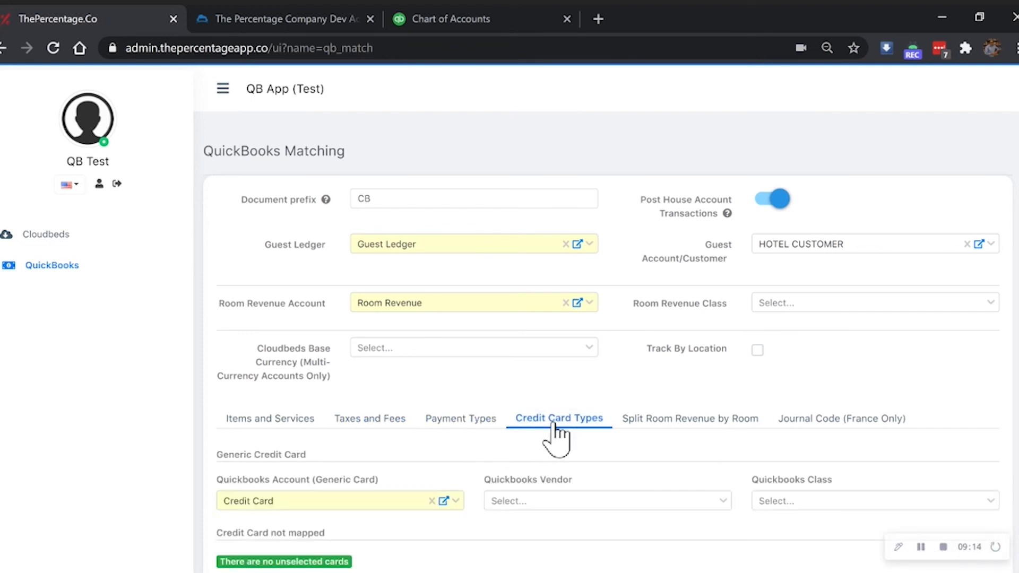
{"action": "scroll", "coordinate": [554, 438], "scroll_direction": "down", "scroll_amount": 1}
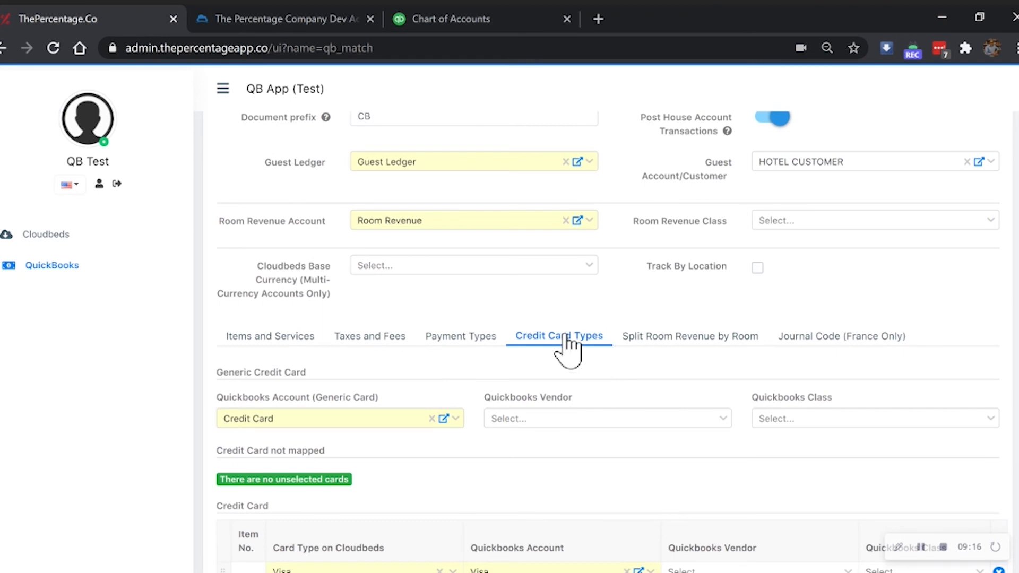
{"action": "scroll", "coordinate": [568, 350], "scroll_direction": "up", "scroll_amount": 1}
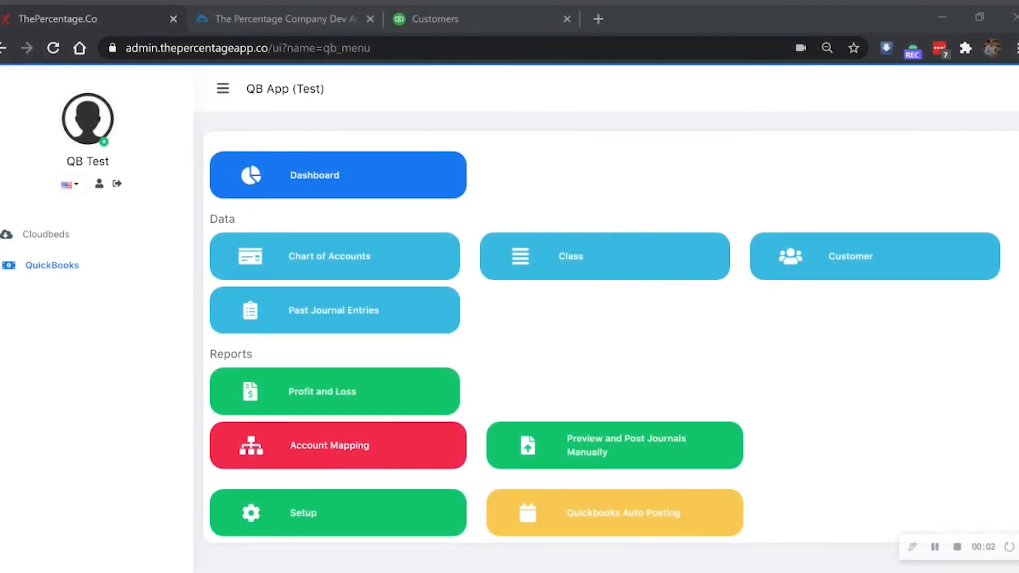
Step: Preview the 13 Feb 2019 journal CB190213 and post it to QuickBooks
{"action": "left_click", "coordinate": [590, 446]}
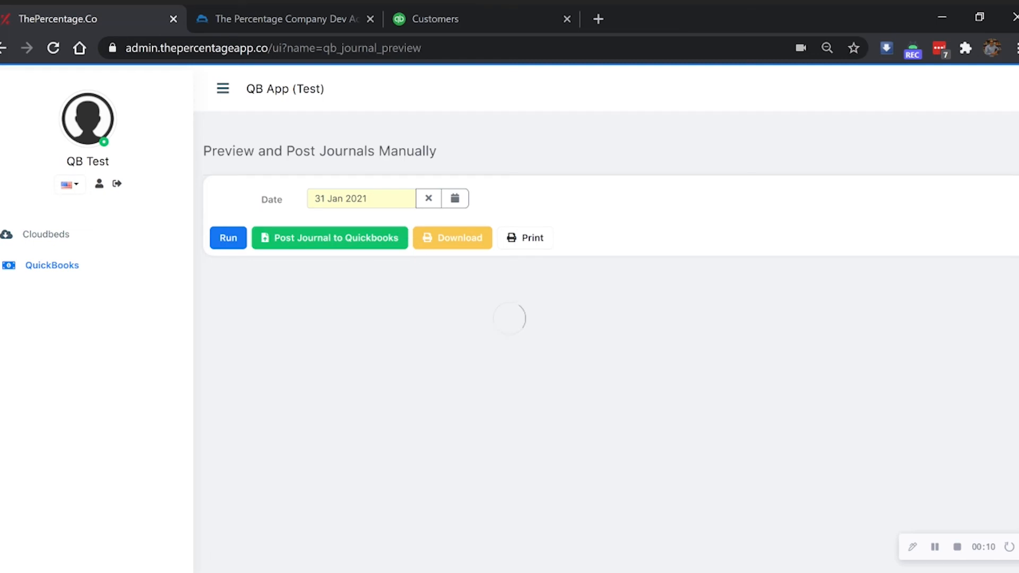
{"action": "left_click", "coordinate": [313, 198]}
{"action": "type", "text": "13 Feb 2019"}
{"action": "left_click", "coordinate": [222, 242]}
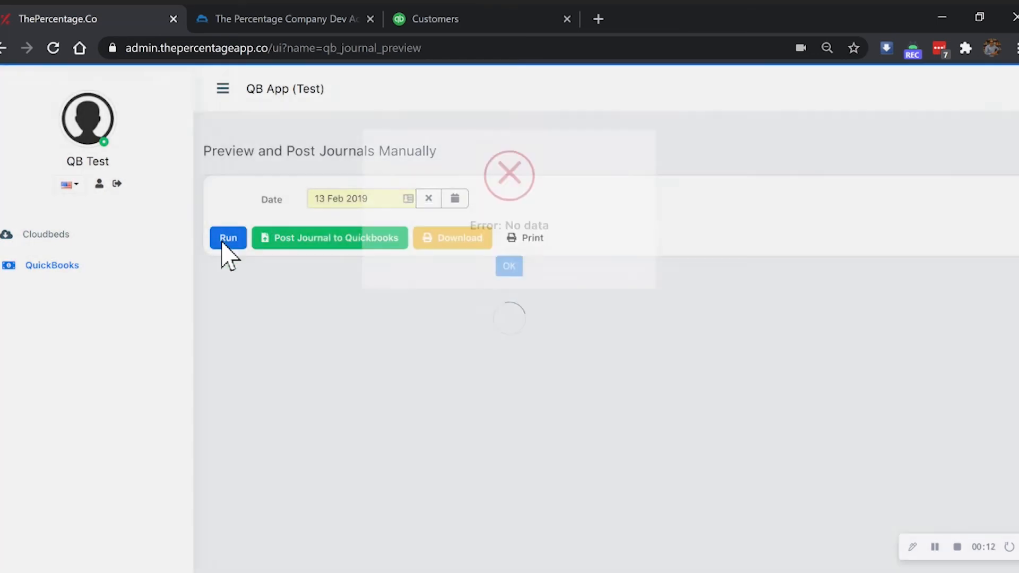
{"action": "left_click", "coordinate": [222, 242]}
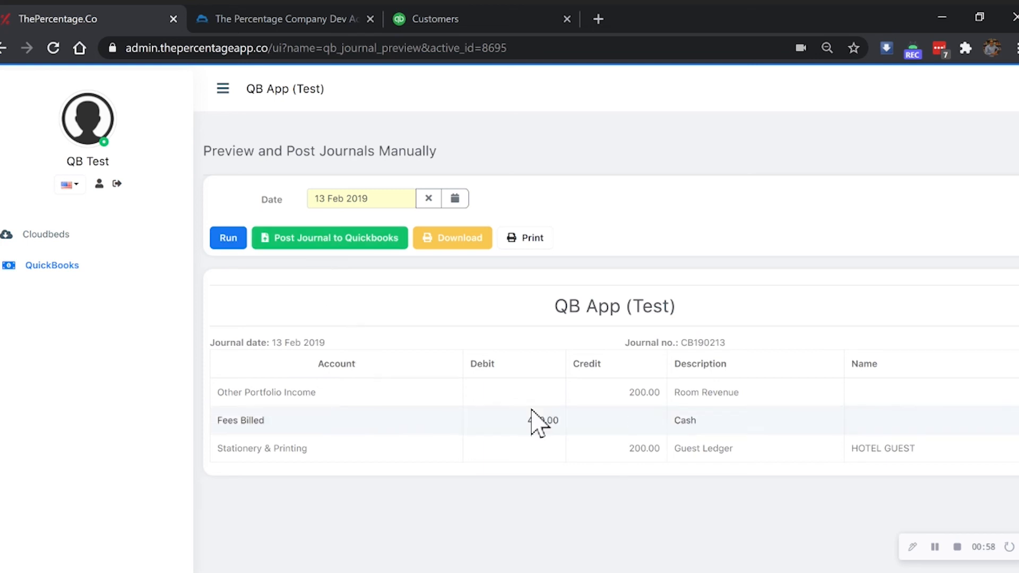
{"action": "left_click", "coordinate": [325, 242]}
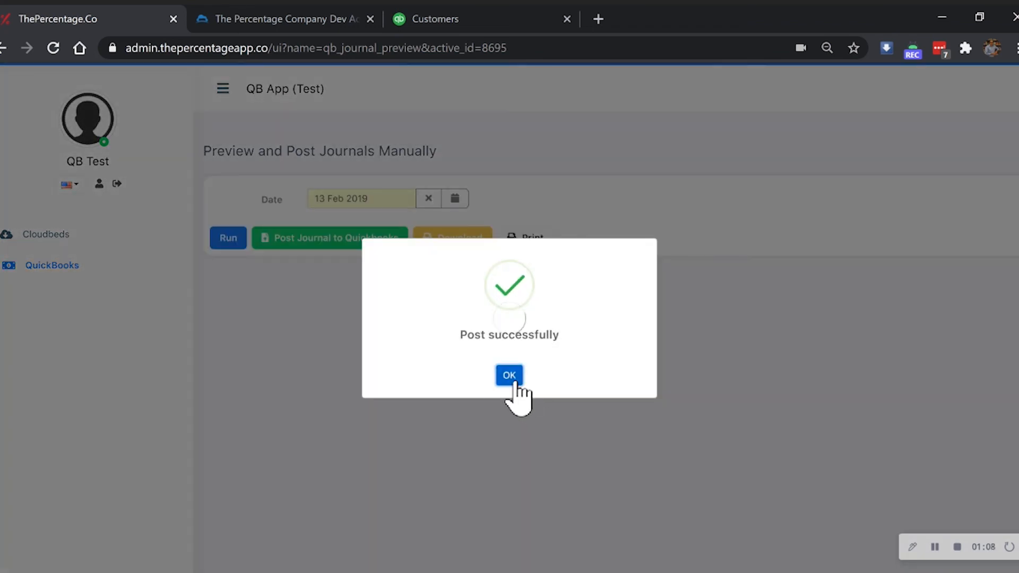
{"action": "left_click", "coordinate": [513, 383]}
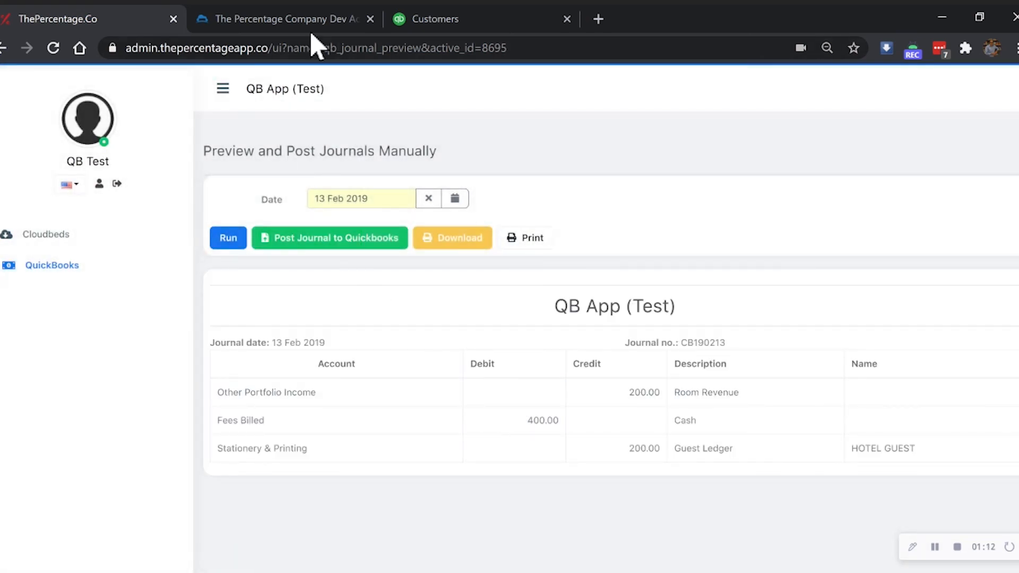
Step: In QuickBooks Online, open journal entry CB190213 from the dashboard's activity audit log
{"action": "left_click", "coordinate": [410, 19]}
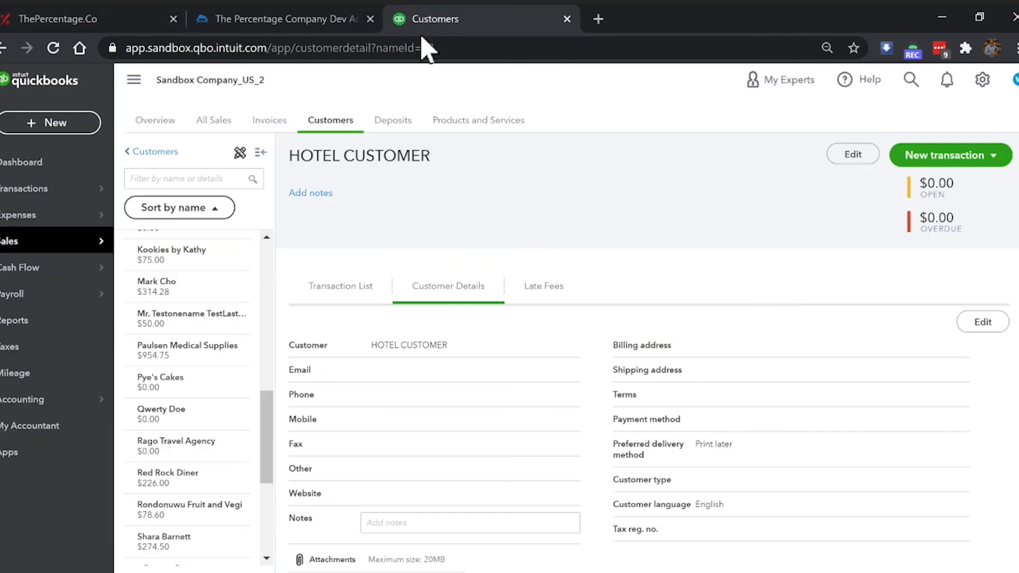
{"action": "left_click", "coordinate": [38, 169]}
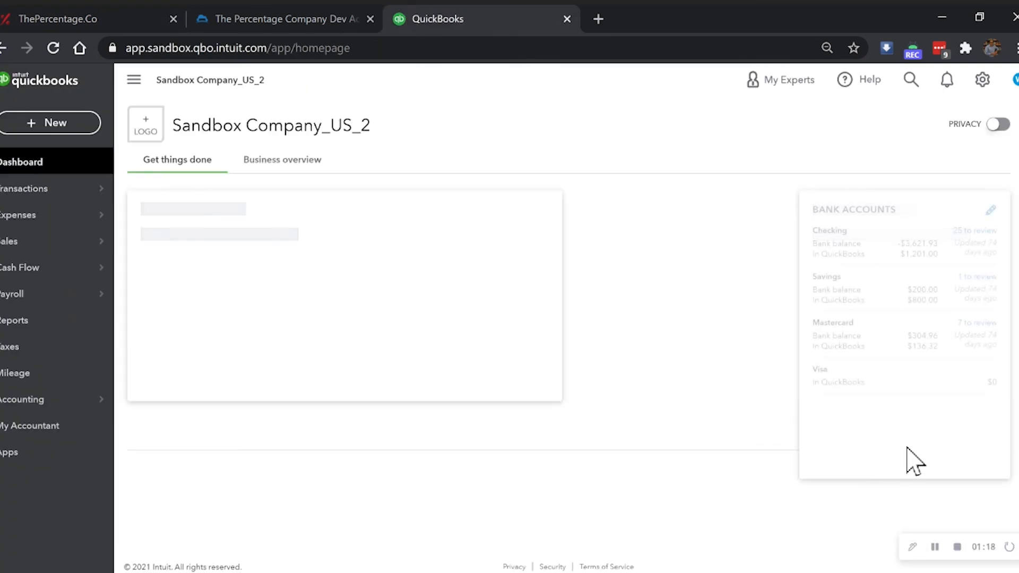
{"action": "scroll", "coordinate": [909, 487], "scroll_direction": "down", "scroll_amount": 3}
{"action": "left_click", "coordinate": [982, 430]}
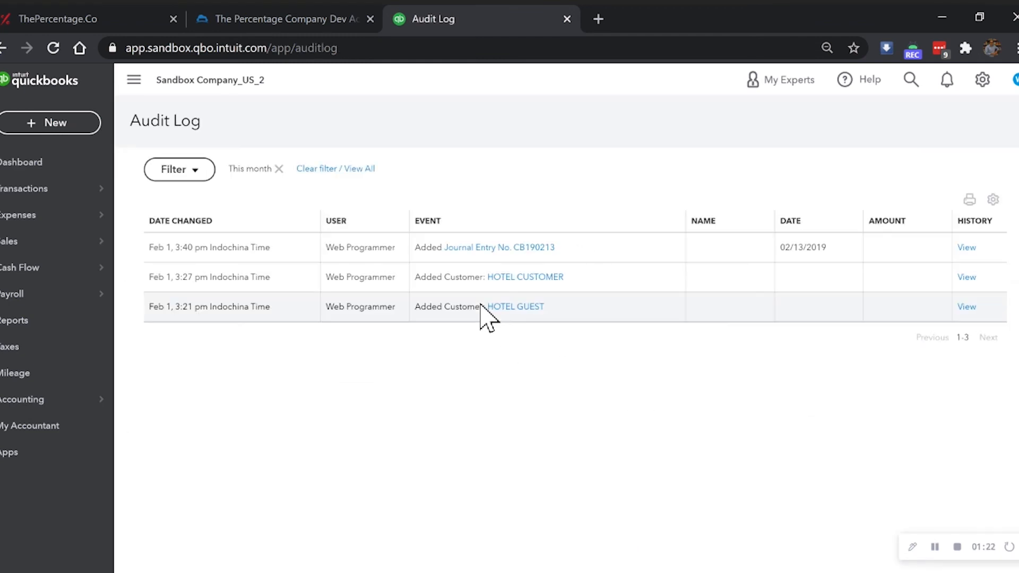
{"action": "left_click", "coordinate": [516, 254]}
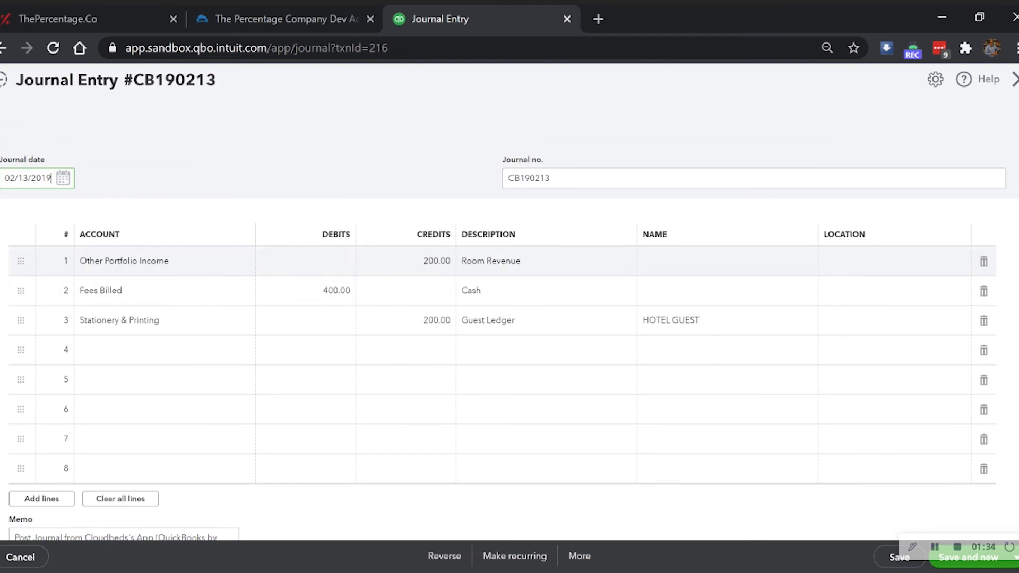
Step: Review journal number CB190213 and its Cloudbeds memo text, leaving both unchanged
{"action": "left_click_drag", "start_coordinate": [556, 179], "coordinate": [515, 179]}
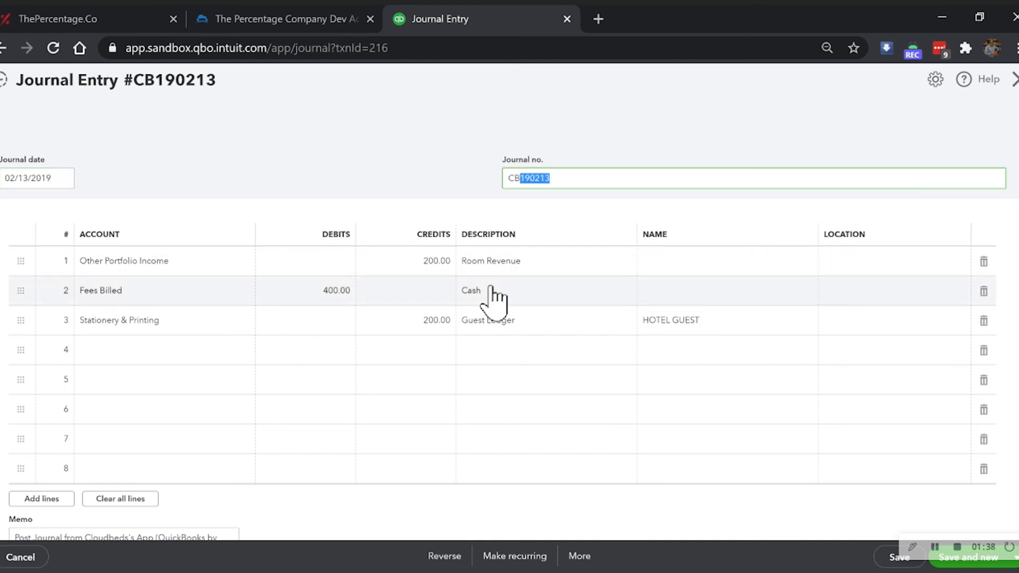
{"action": "left_click", "coordinate": [515, 179]}
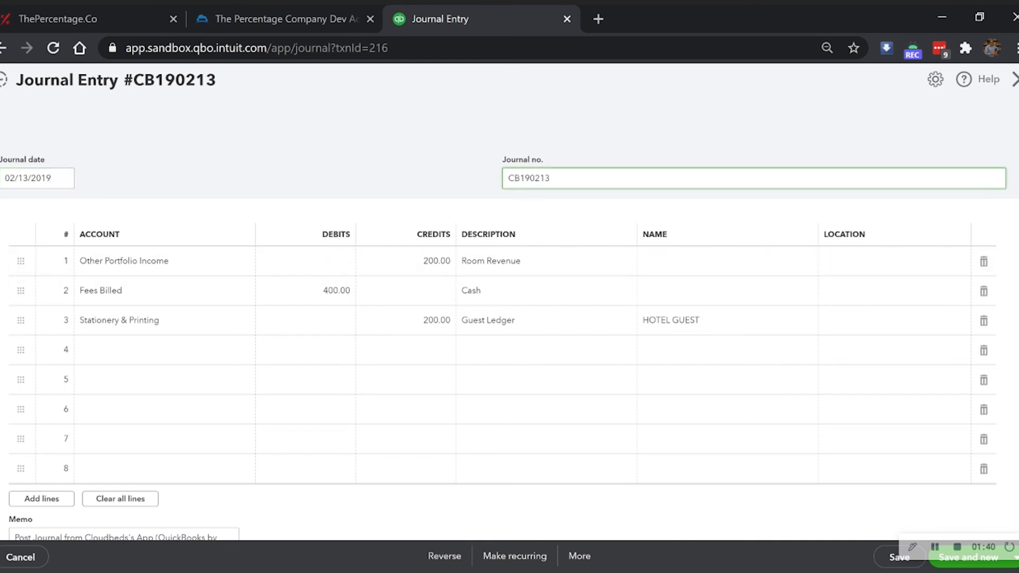
{"action": "left_click_drag", "start_coordinate": [515, 178], "coordinate": [507, 179]}
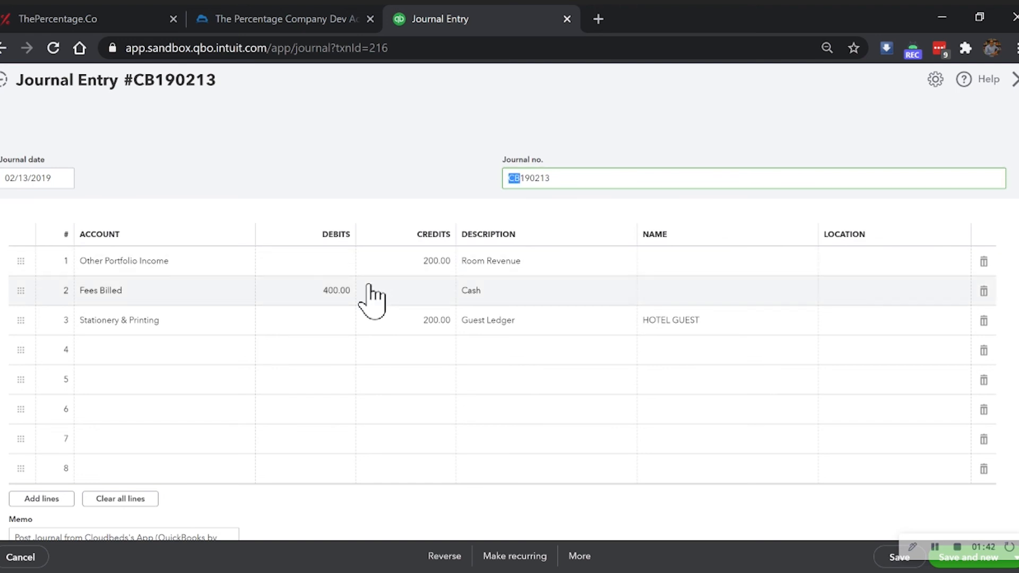
{"action": "scroll", "coordinate": [371, 297], "scroll_direction": "down", "scroll_amount": 3}
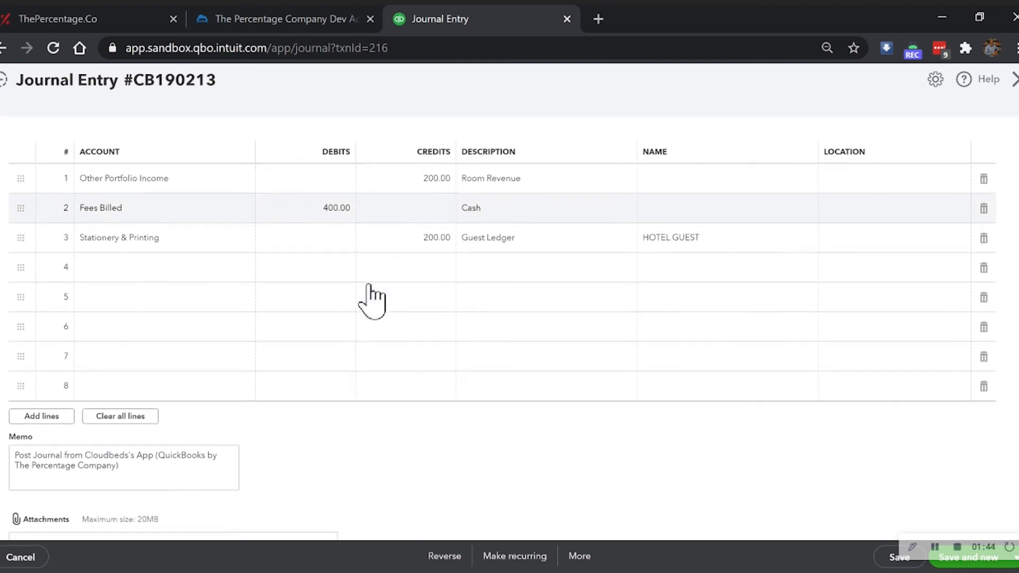
{"action": "left_click_drag", "start_coordinate": [118, 387], "coordinate": [6, 376]}
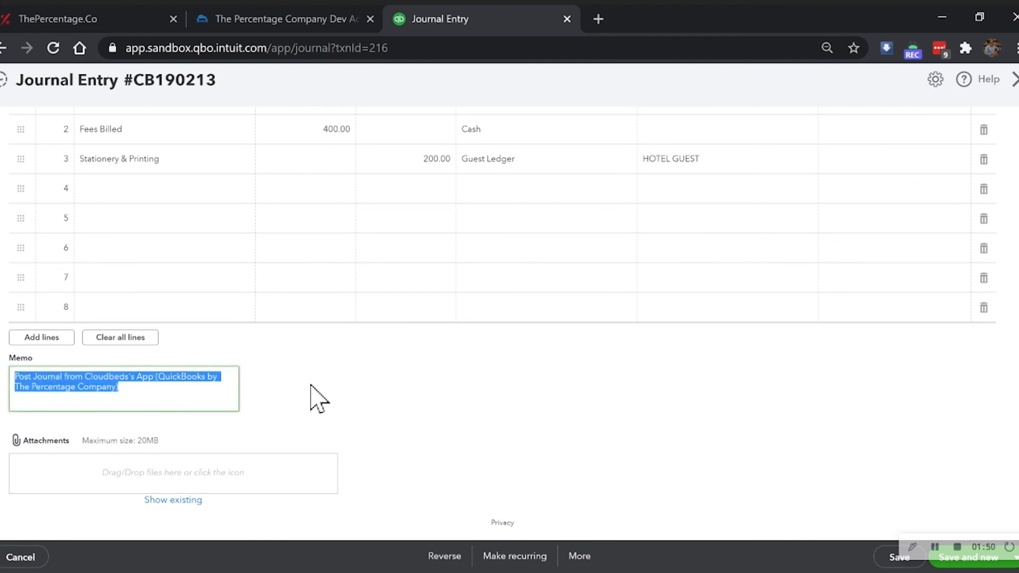
{"action": "scroll", "coordinate": [312, 386], "scroll_direction": "up", "scroll_amount": 3}
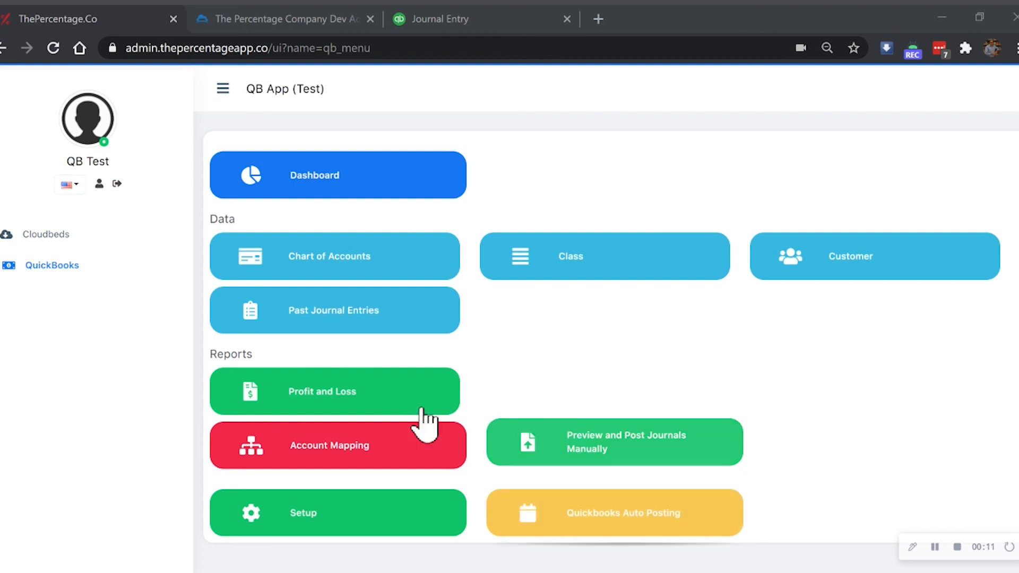
Step: Open Quickbooks Auto Posting, check the To Email recipient, and open the 02 Feb 2021 03:00:00 schedule picker
{"action": "left_click", "coordinate": [23, 265]}
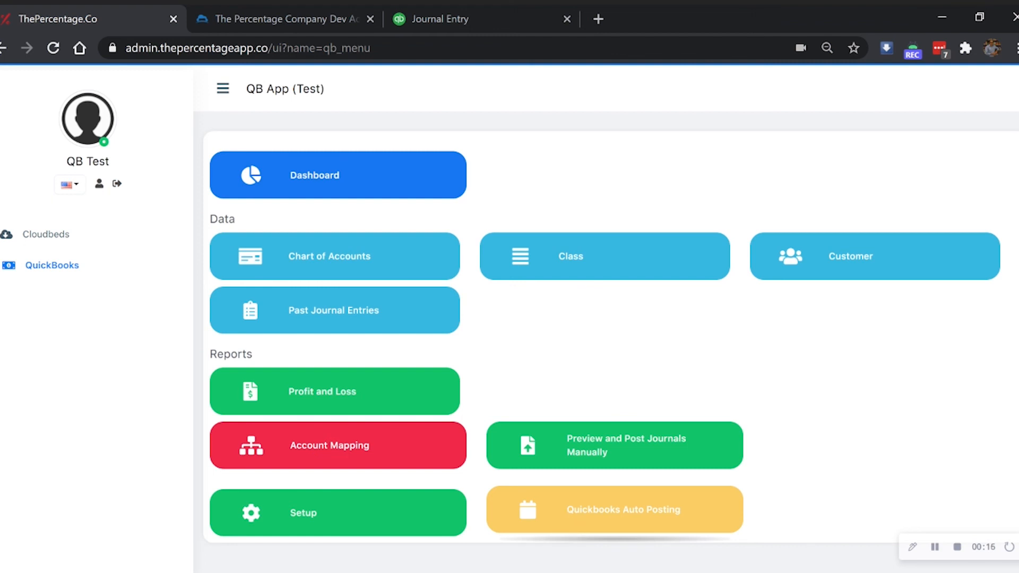
{"action": "left_click", "coordinate": [564, 525]}
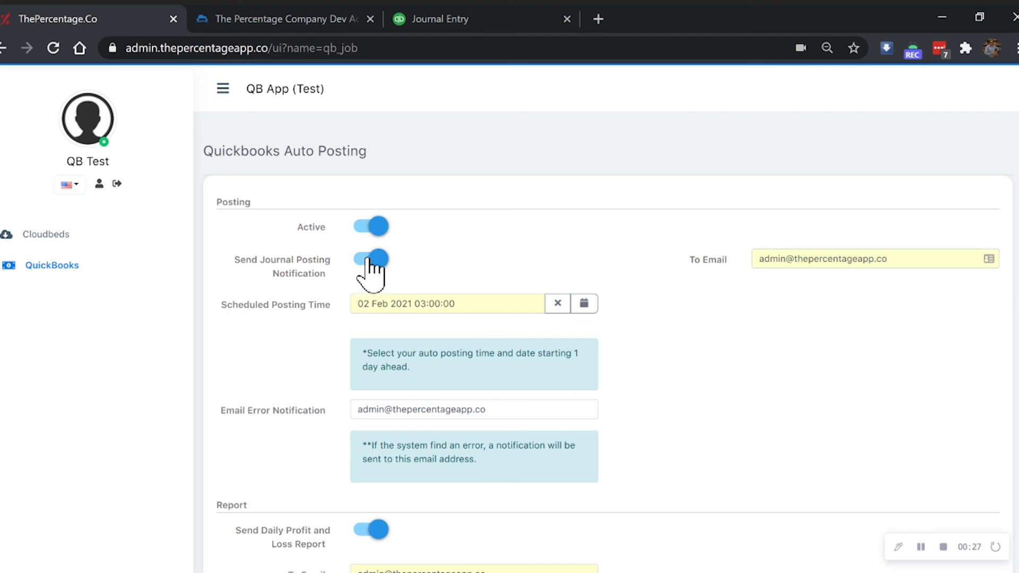
{"action": "left_click_drag", "start_coordinate": [888, 259], "coordinate": [749, 273]}
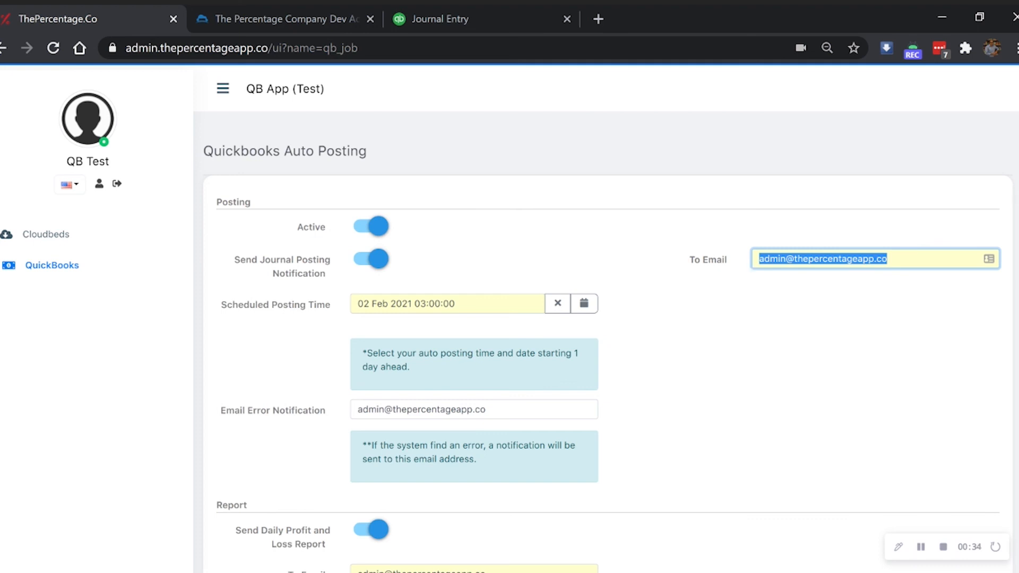
{"action": "left_click", "coordinate": [720, 277]}
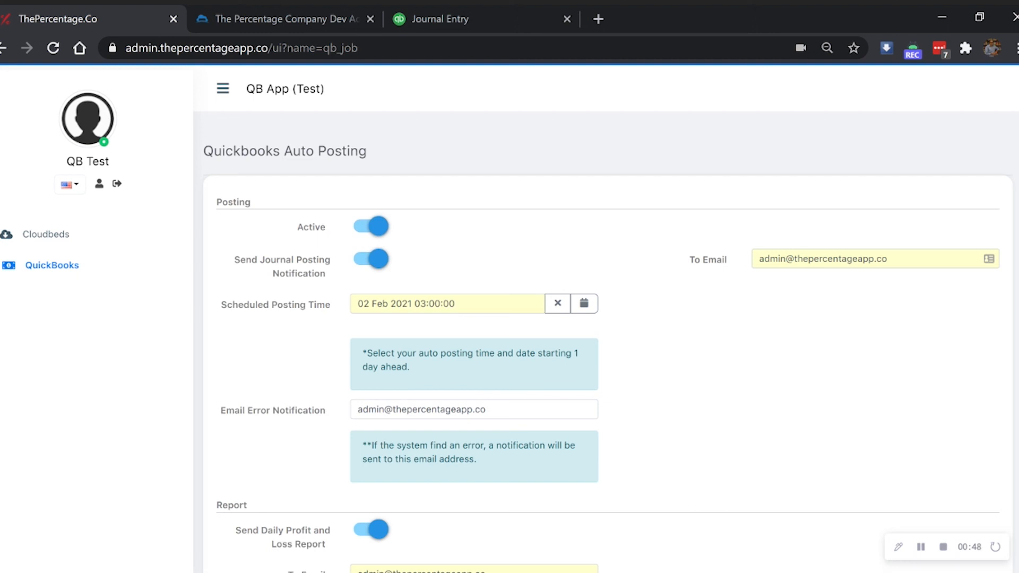
{"action": "left_click", "coordinate": [409, 304]}
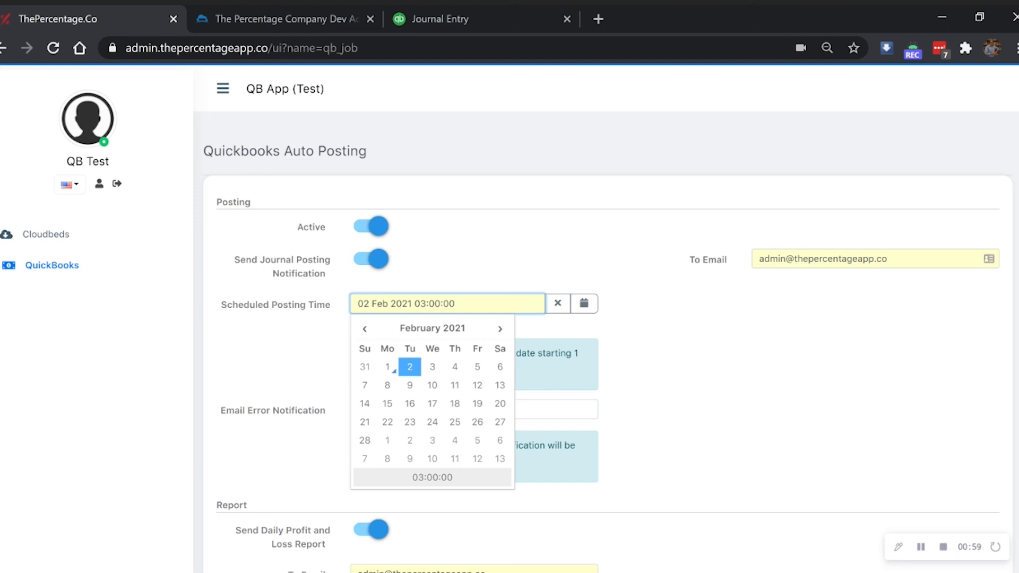
Step: Keep the 03:00 posting time, check the error email, and save the auto posting settings
{"action": "left_click", "coordinate": [676, 345]}
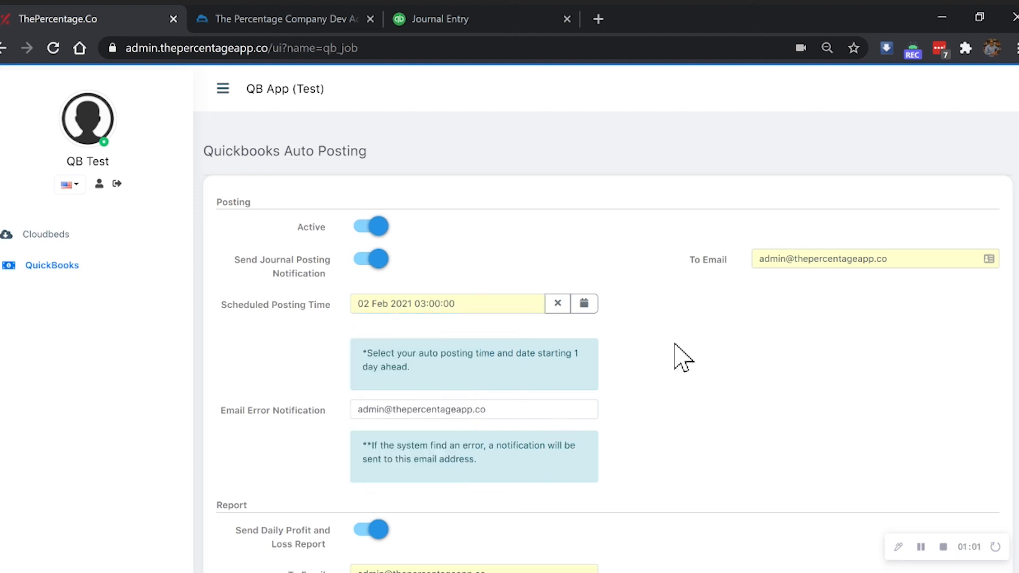
{"action": "scroll", "coordinate": [530, 409], "scroll_direction": "down", "scroll_amount": 3}
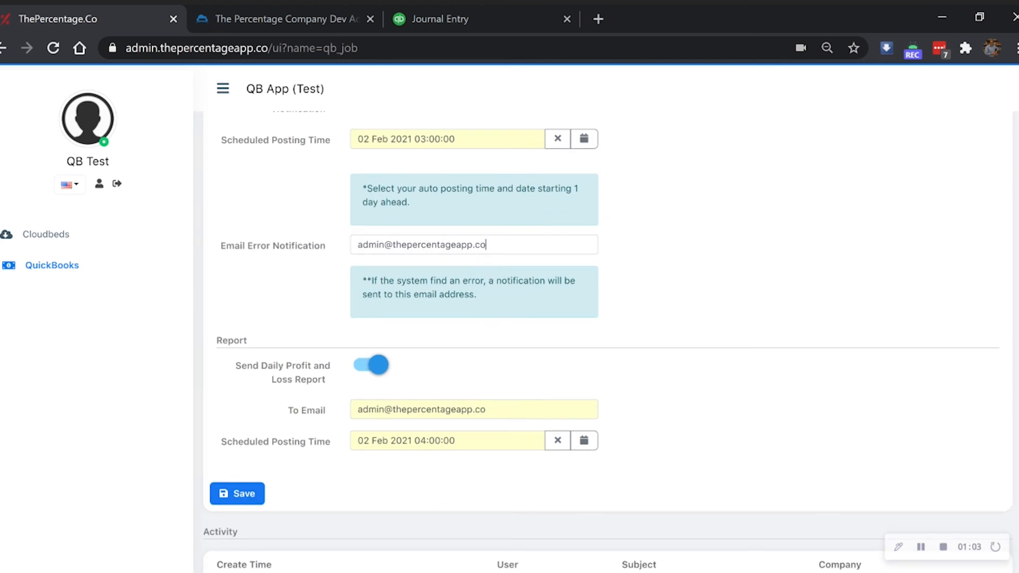
{"action": "left_click_drag", "start_coordinate": [486, 244], "coordinate": [340, 245]}
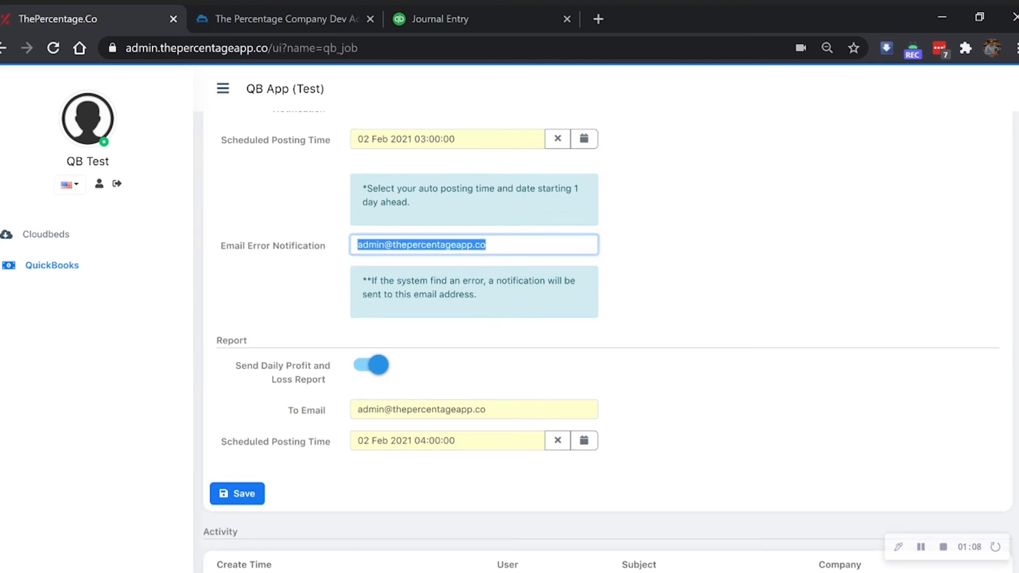
{"action": "scroll", "coordinate": [336, 255], "scroll_direction": "down", "scroll_amount": 2}
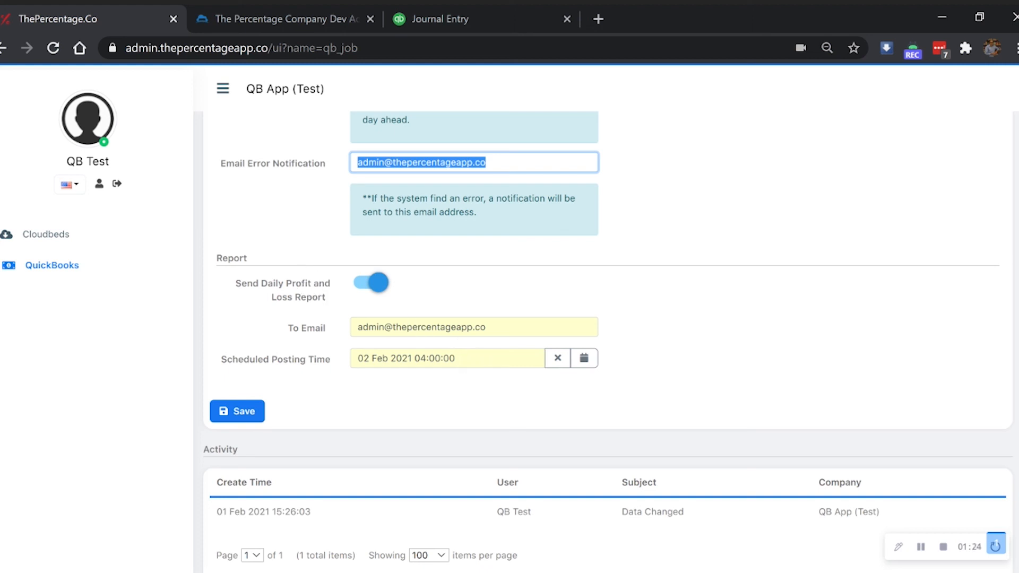
{"action": "scroll", "coordinate": [437, 357], "scroll_direction": "up", "scroll_amount": 3}
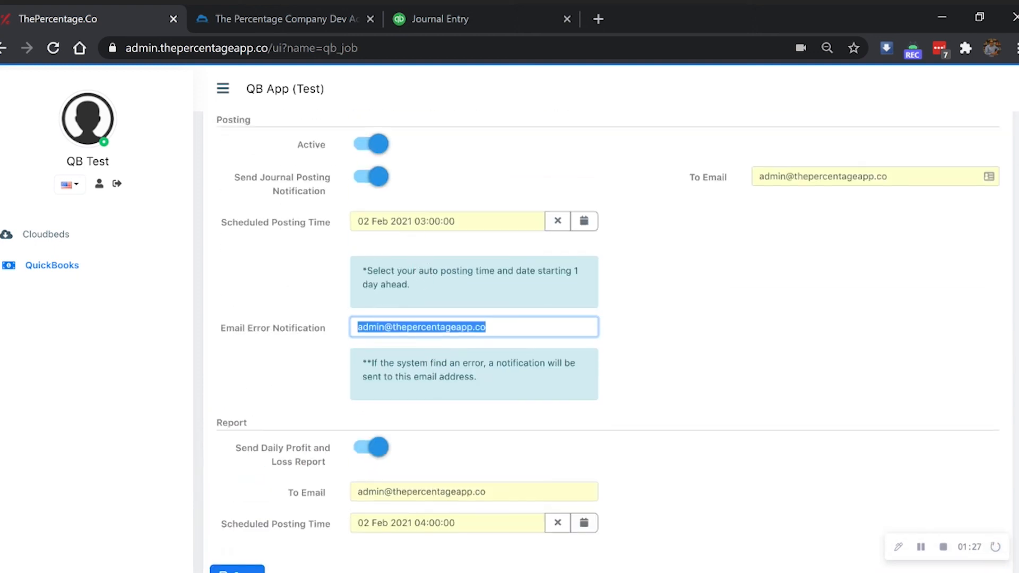
{"action": "scroll", "coordinate": [425, 255], "scroll_direction": "down", "scroll_amount": 3}
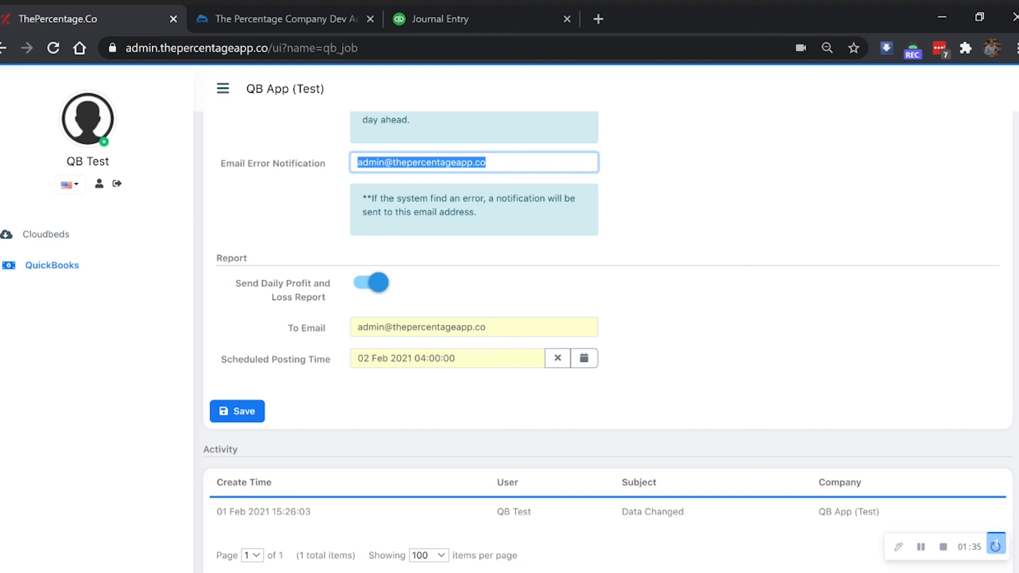
{"action": "left_click", "coordinate": [237, 412]}
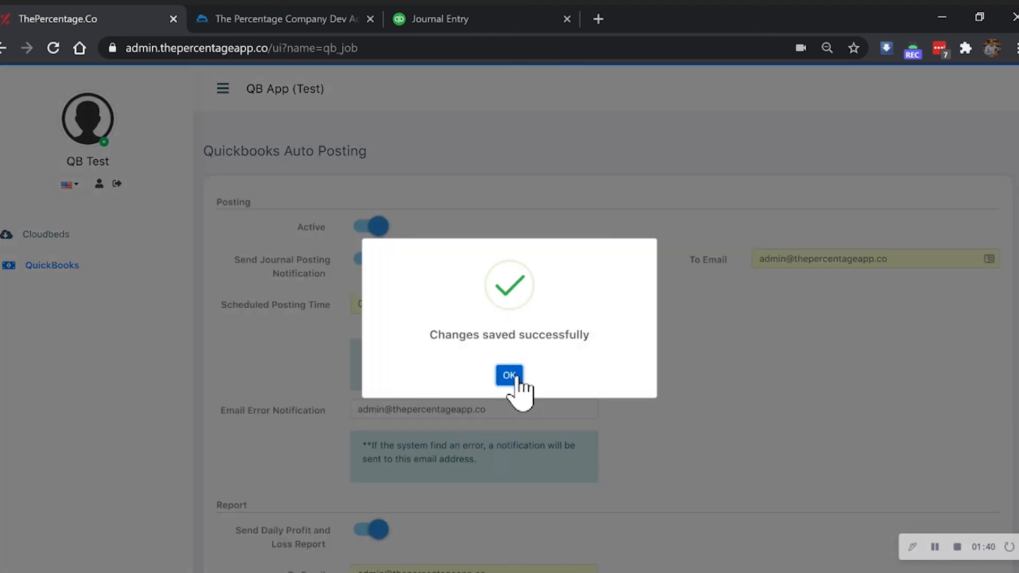
{"action": "left_click", "coordinate": [508, 375]}
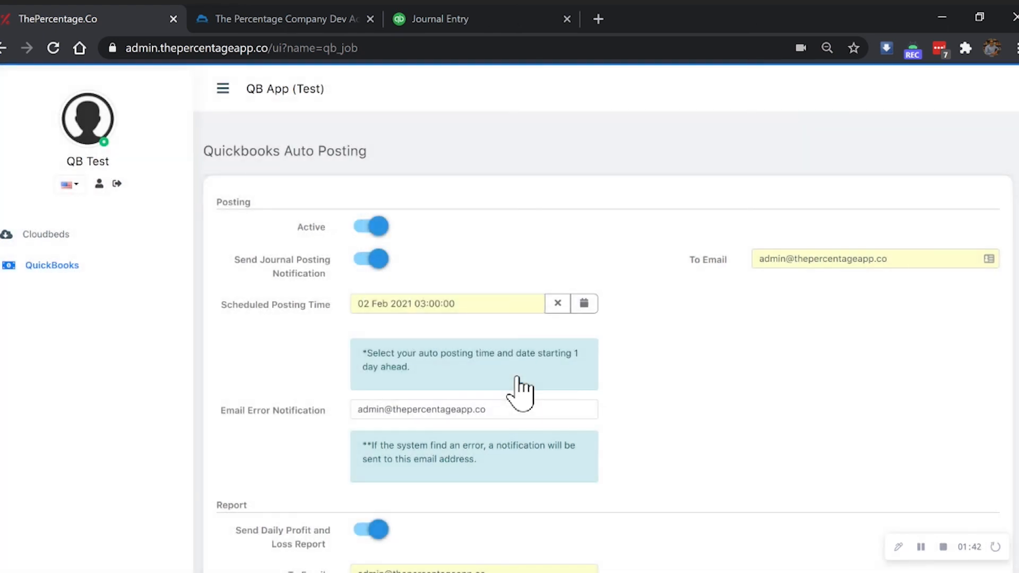